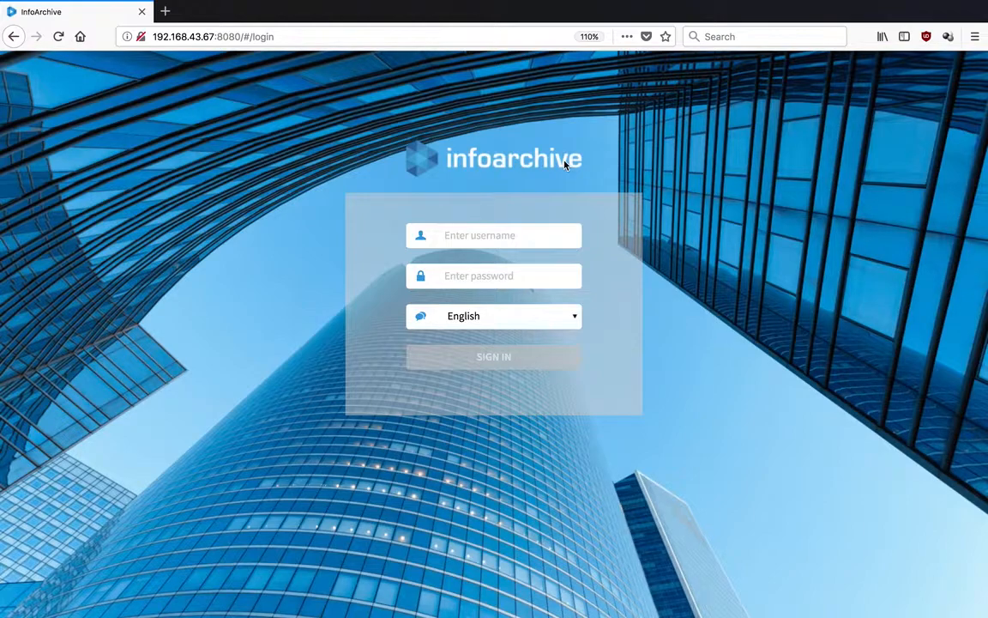
Enter the user's email address and password on the InfoArchive login page and sign in.
click(507, 235)
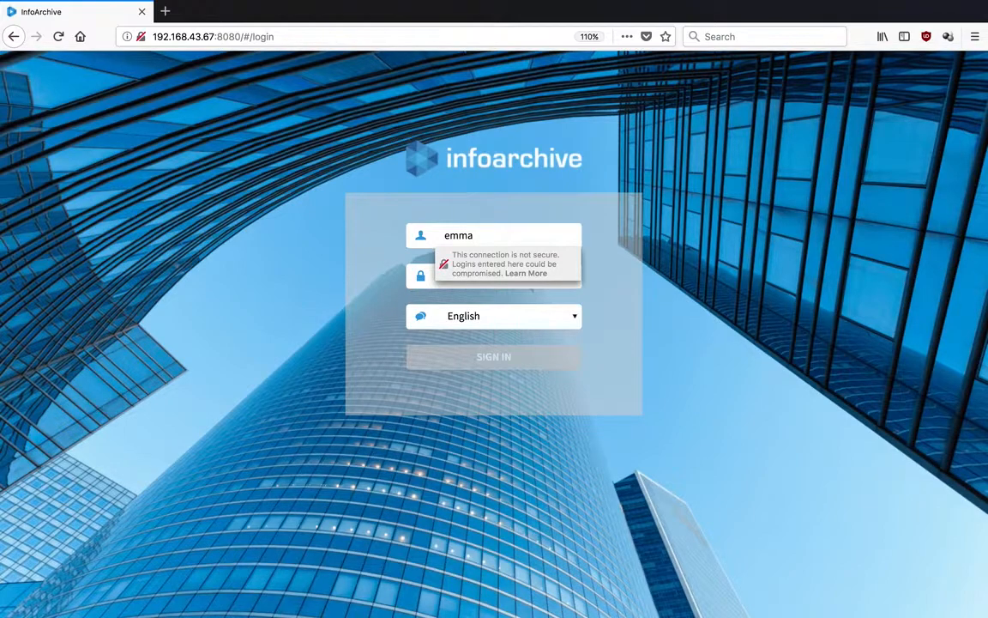
key(Tab)
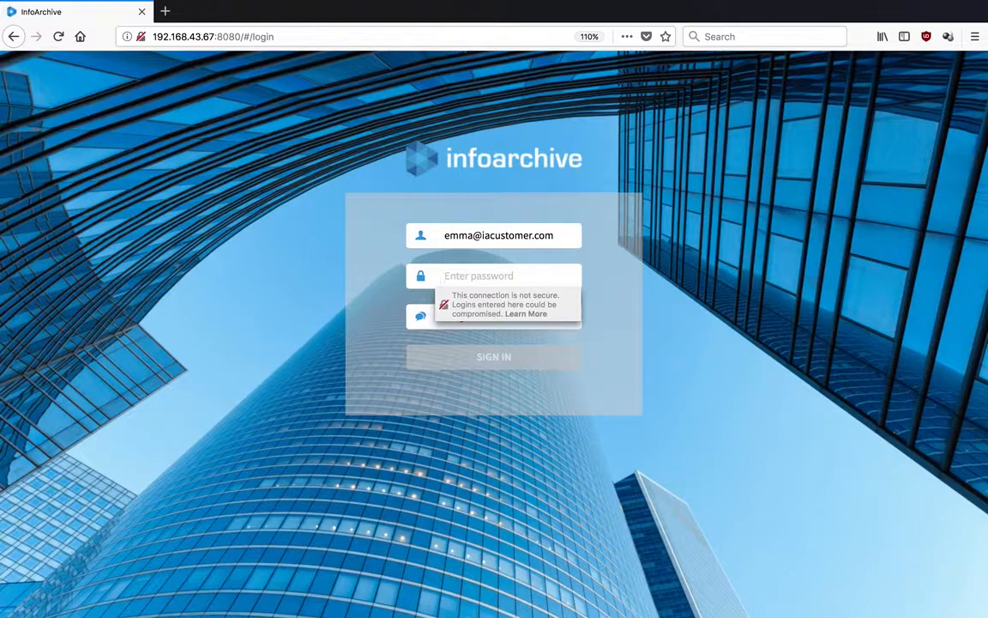
text(********)
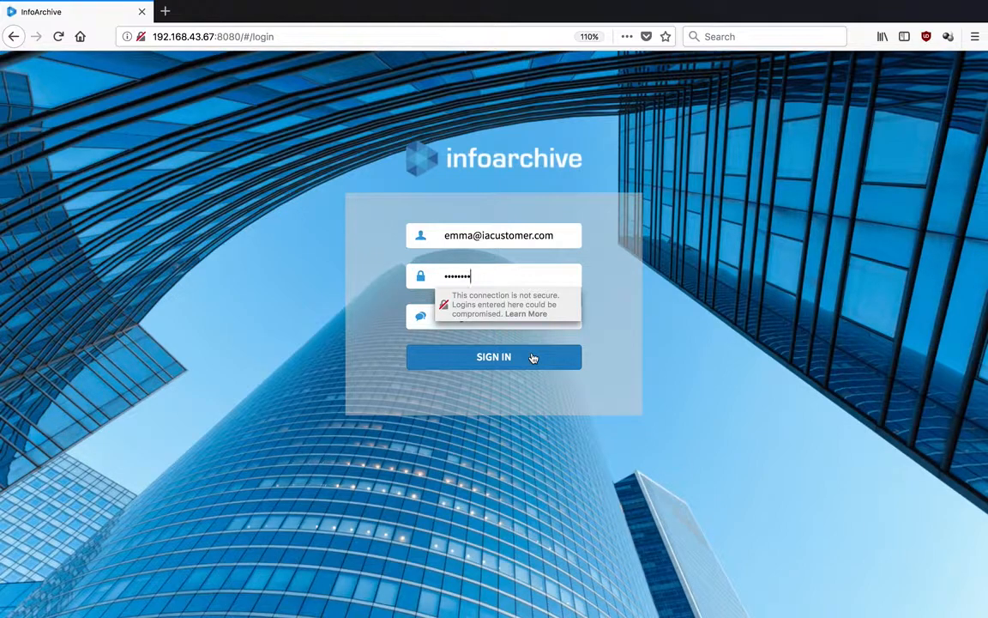
click(532, 358)
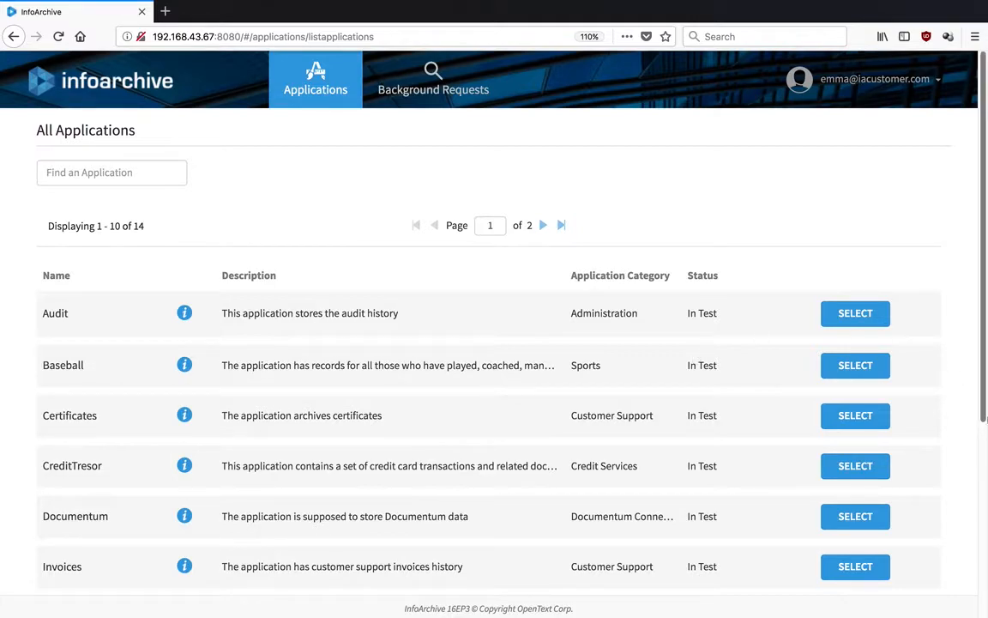
Open the Trades application and run a Trade Search for ticker OTEX.
scroll(984, 476, down, 5)
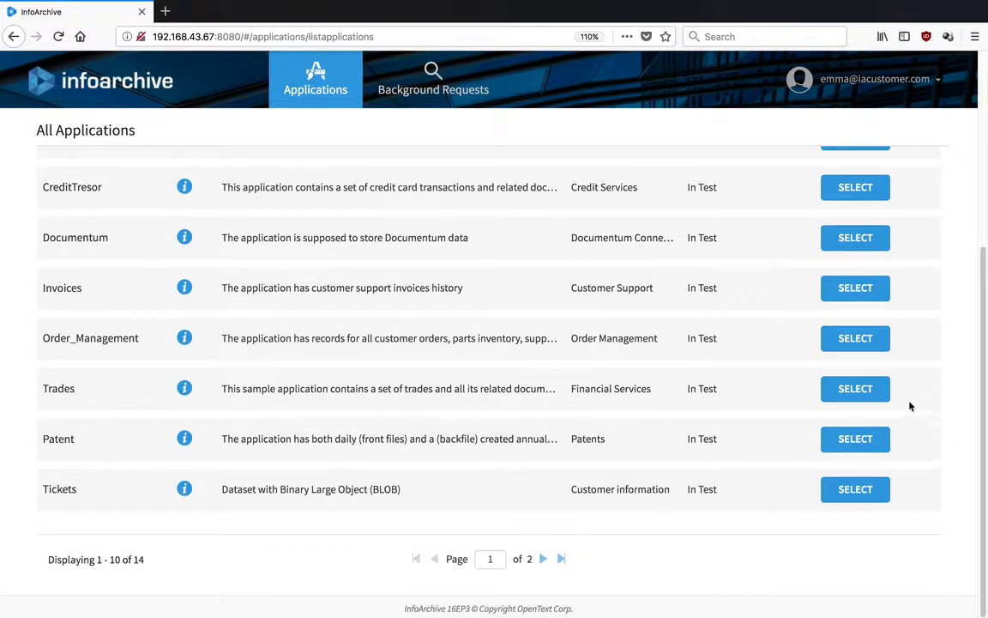
click(866, 392)
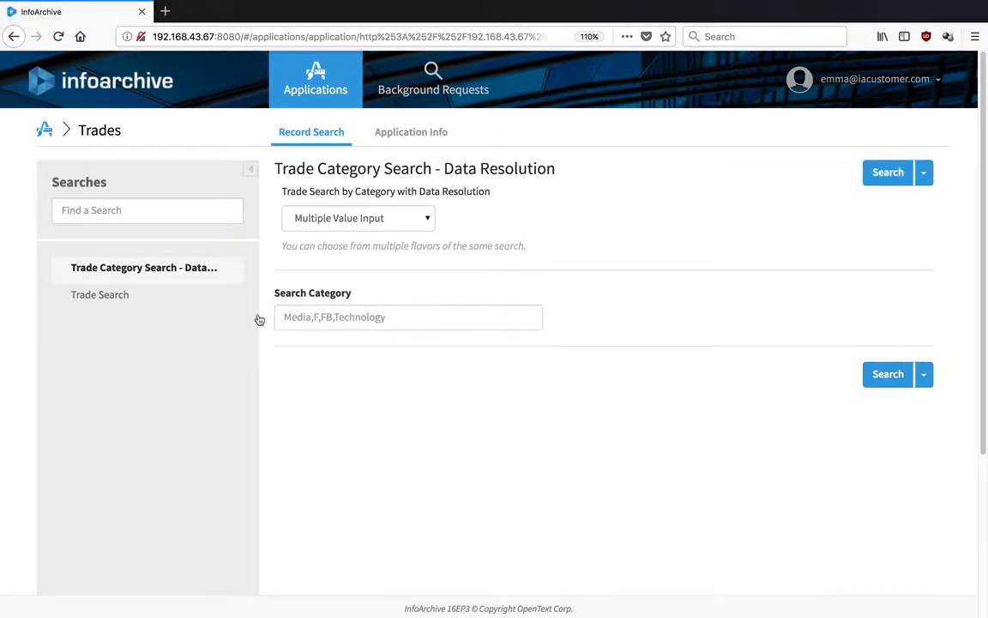
click(175, 304)
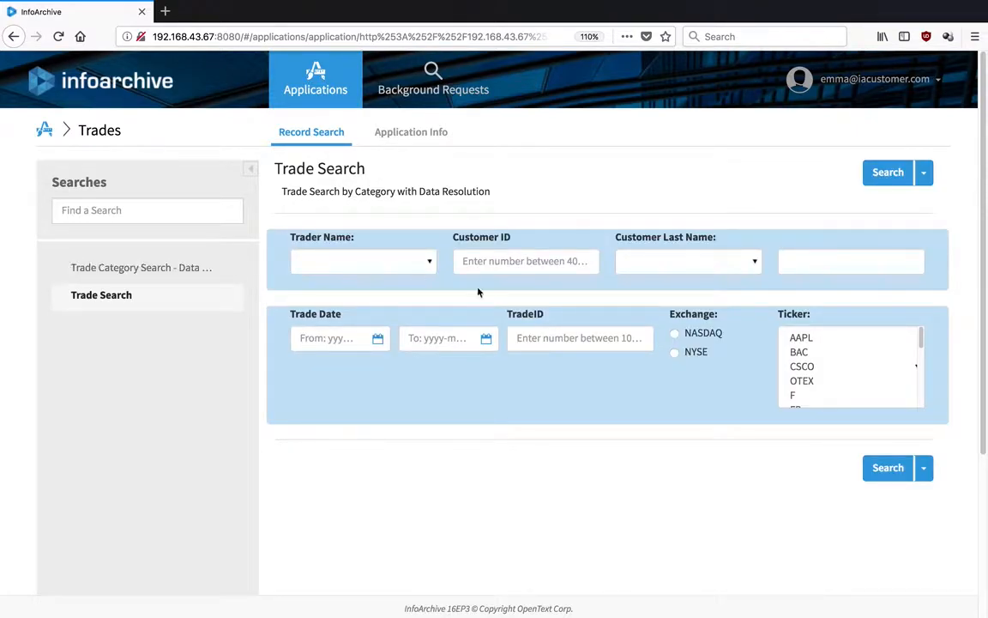
click(807, 380)
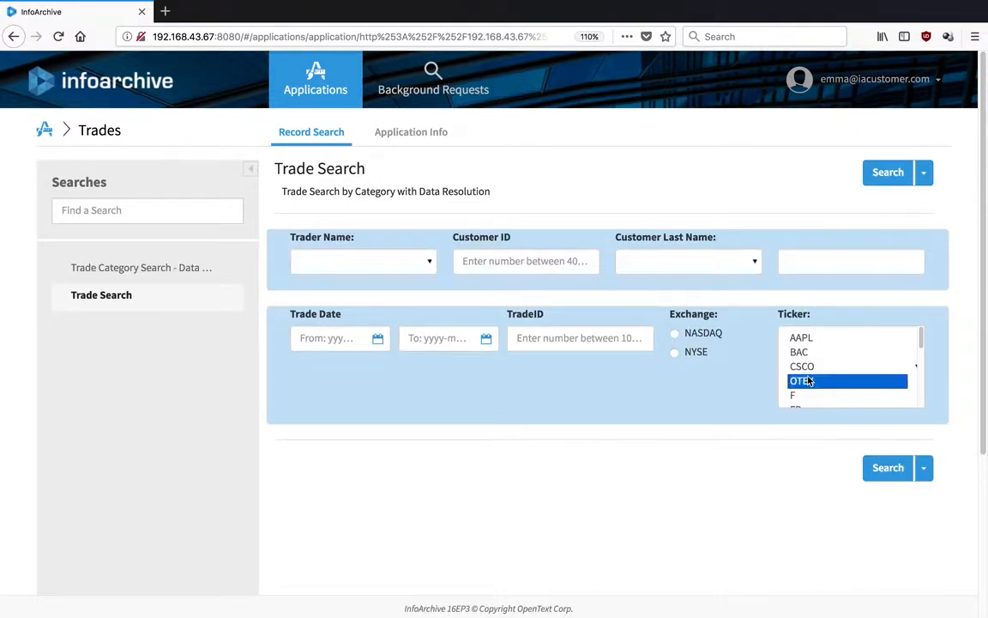
click(888, 467)
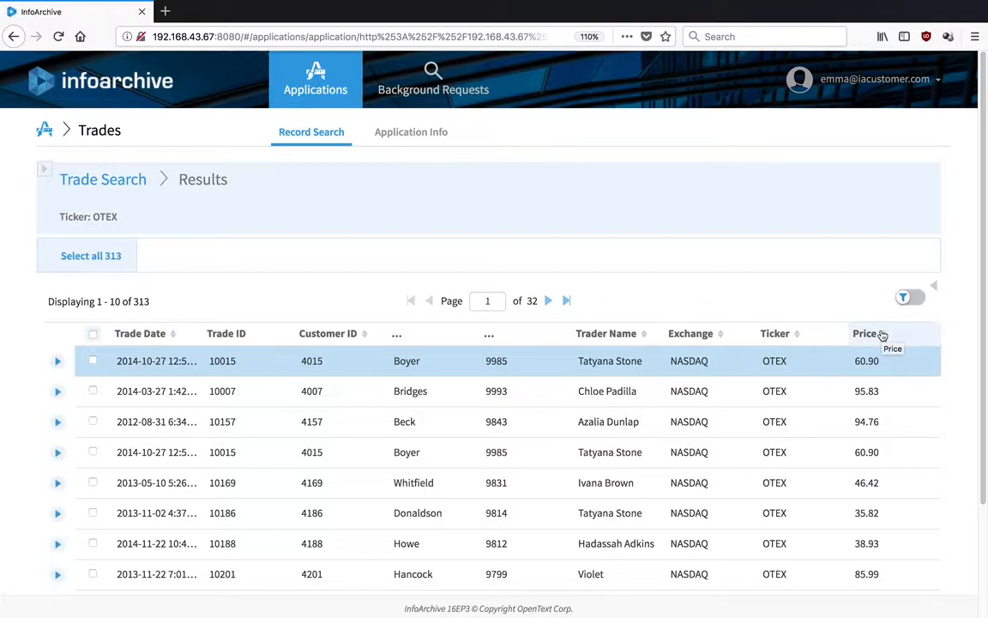
Sort the OTEX trades by price descending, then expand trade 10559 to show its four attachments.
click(883, 335)
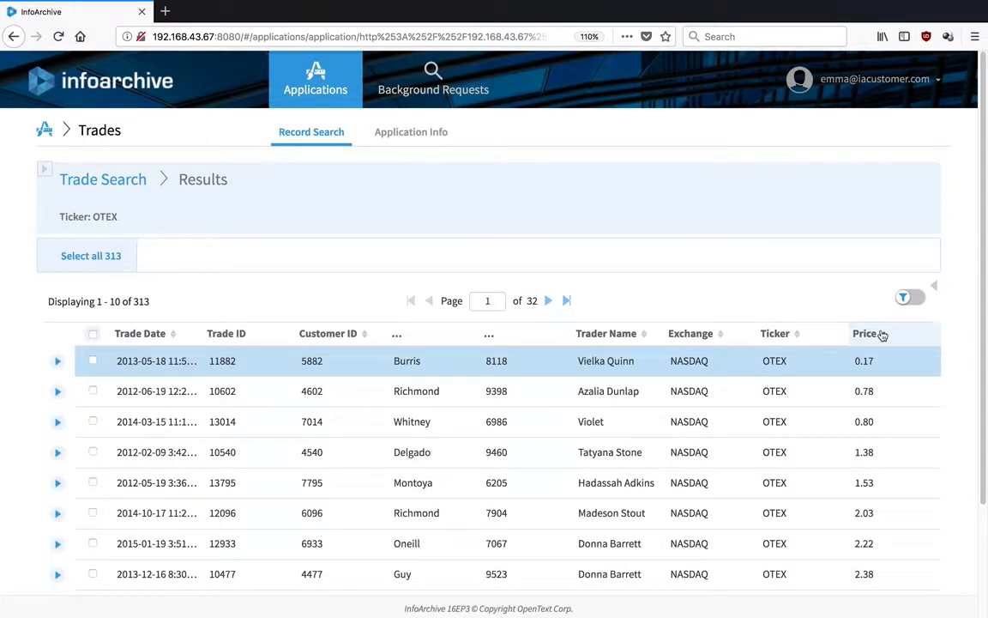
click(882, 334)
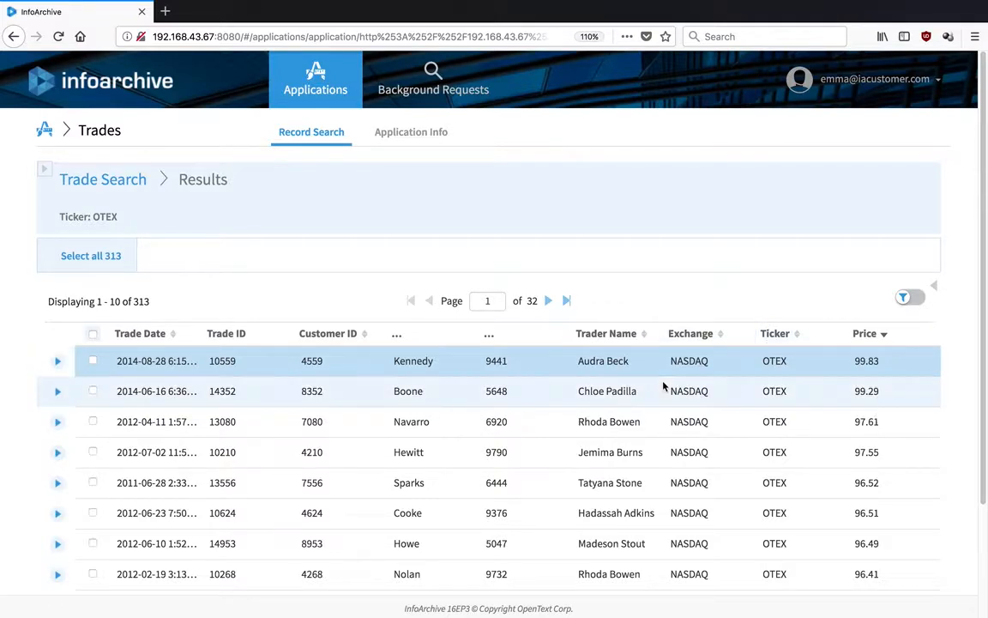
click(93, 334)
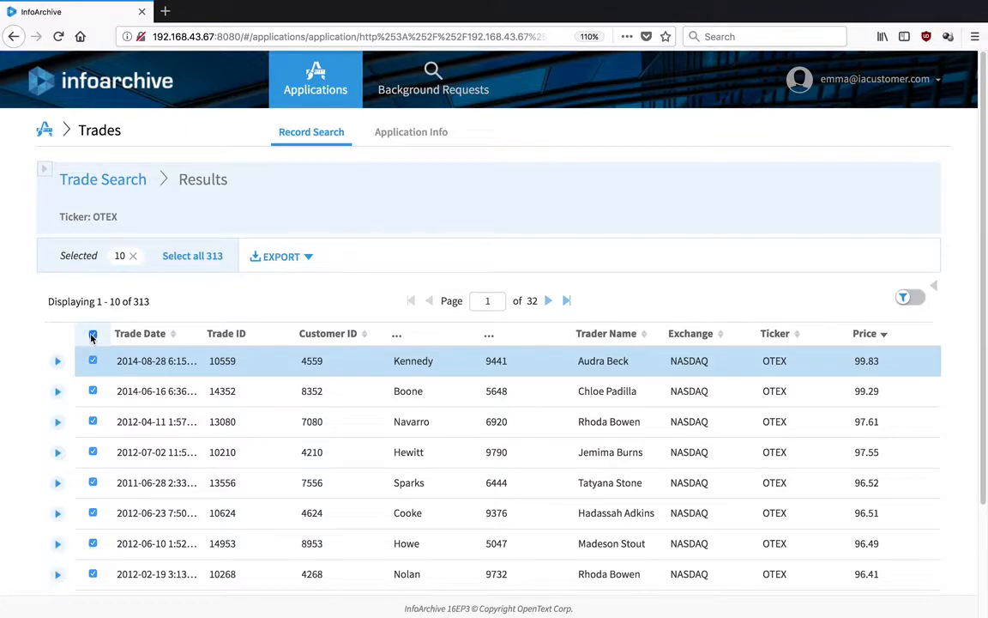
click(91, 336)
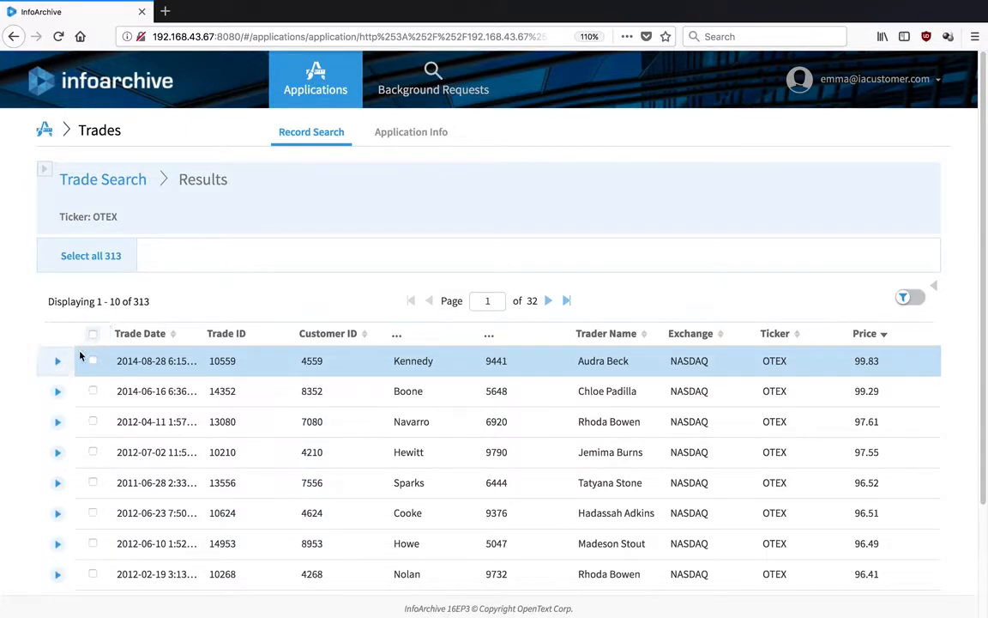
click(57, 361)
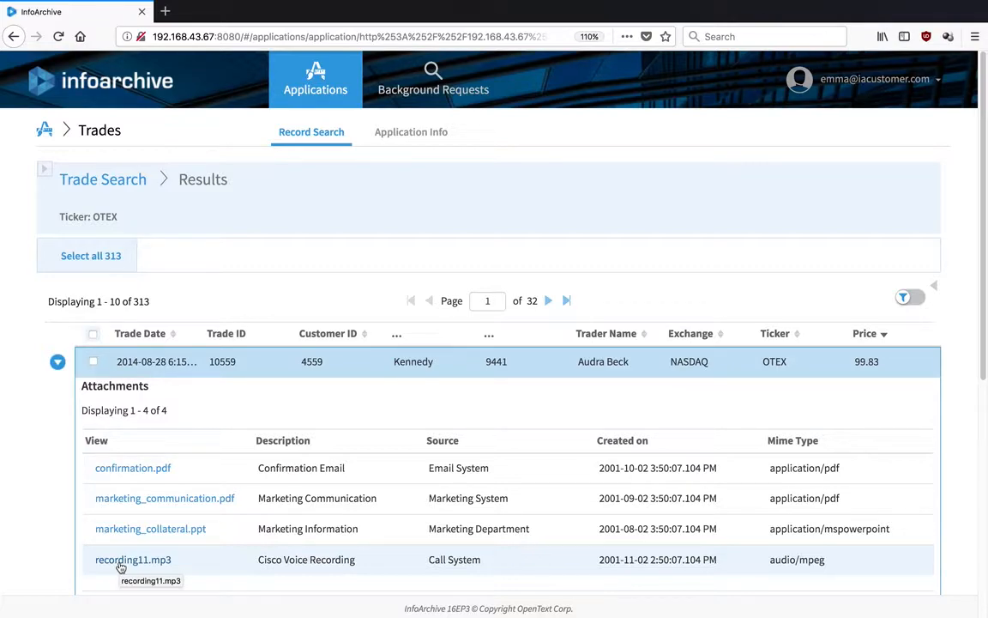
Preview confirmation.pdf, close the viewer, and select all ten trades on the page.
click(136, 469)
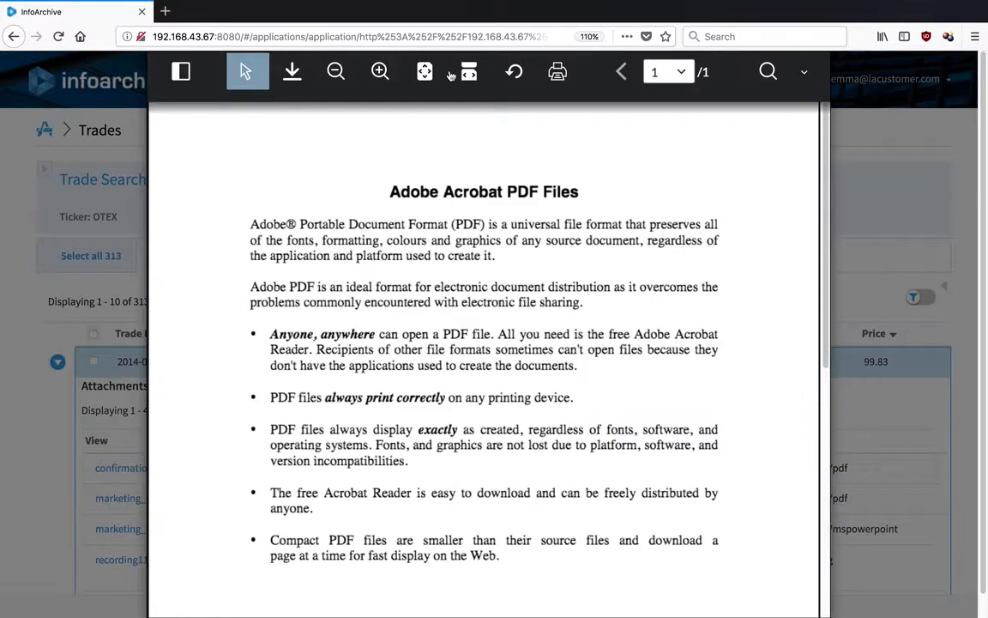
click(804, 80)
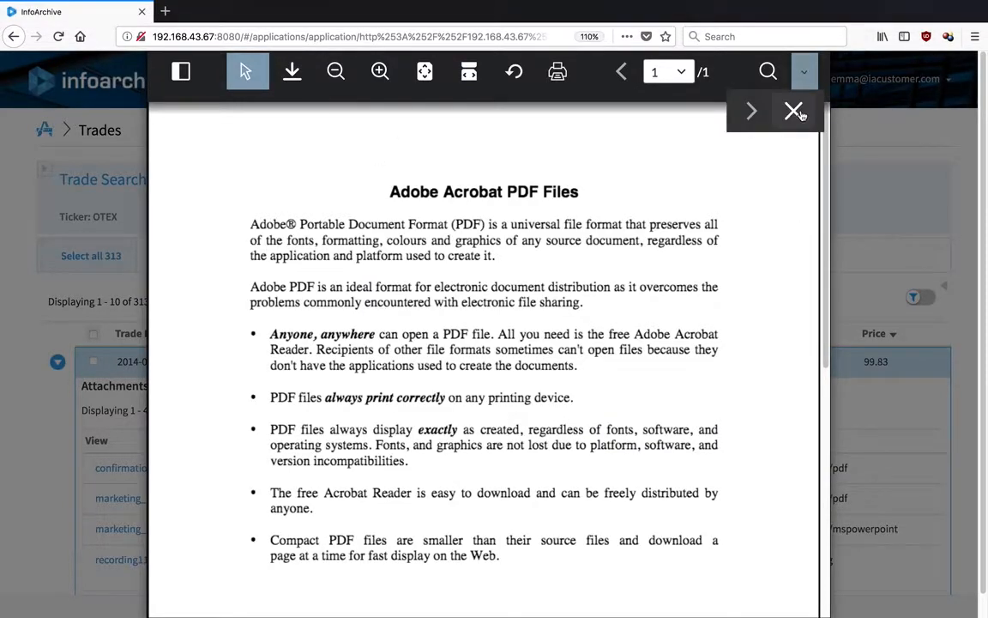
click(794, 111)
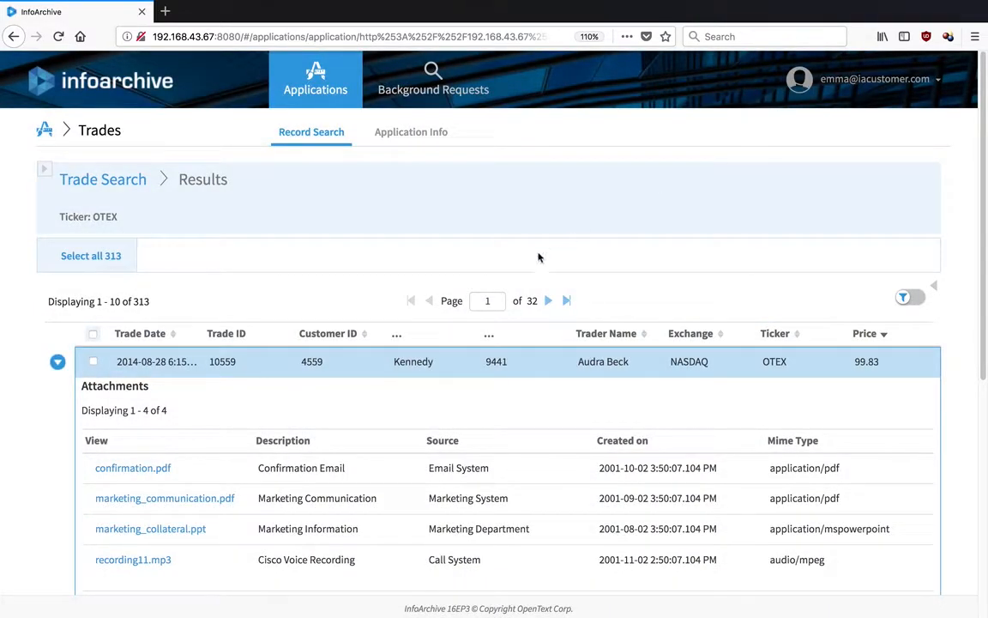
click(94, 335)
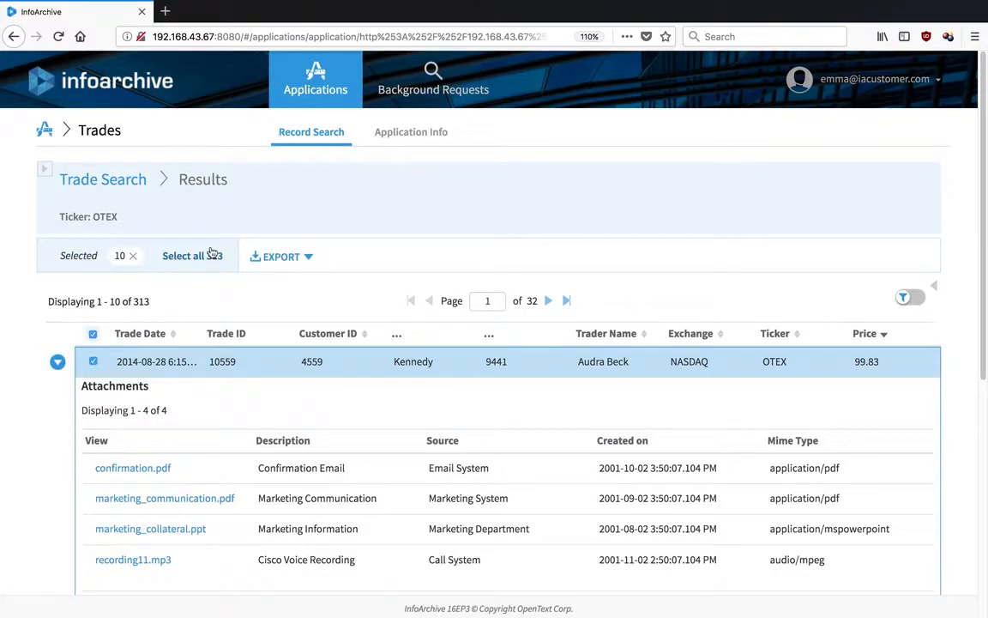
Export the ten selected trades as Records Only CSV (gzip) in a background request.
click(299, 257)
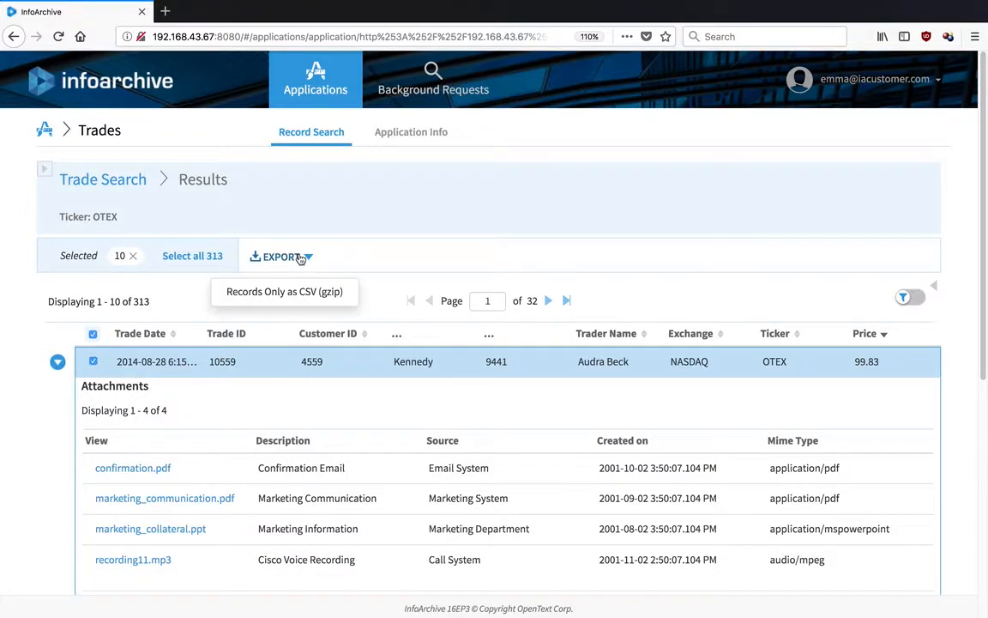
click(308, 302)
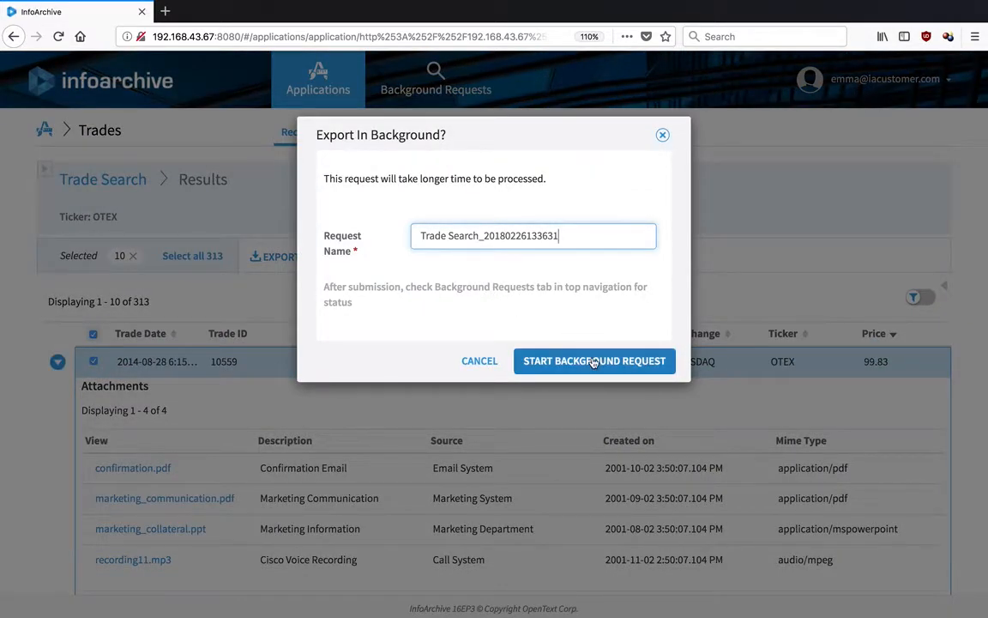
click(534, 363)
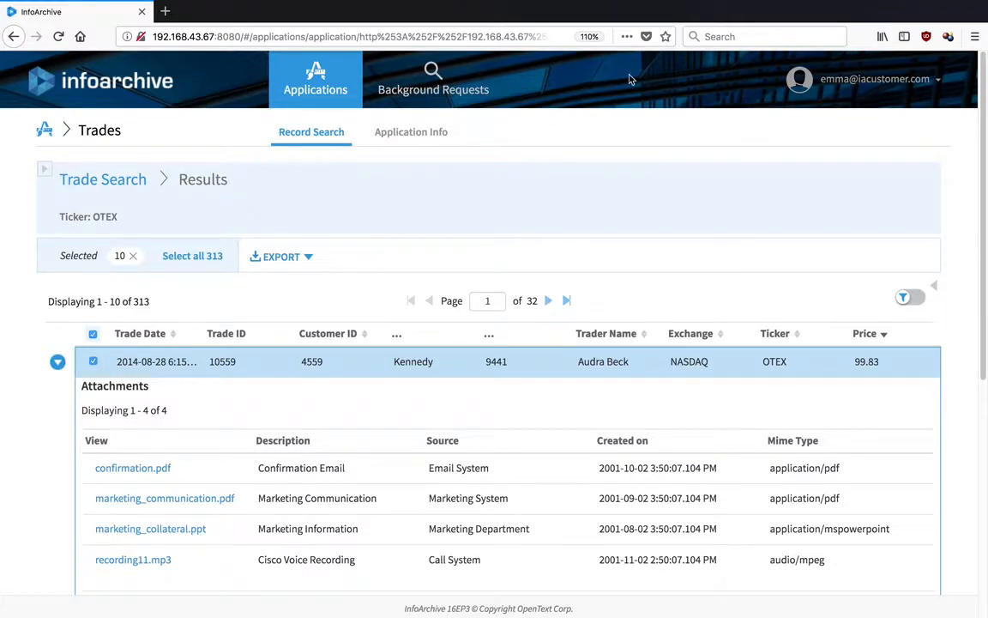
Sign out, then fill in the second user's email address and password on the login page.
click(851, 77)
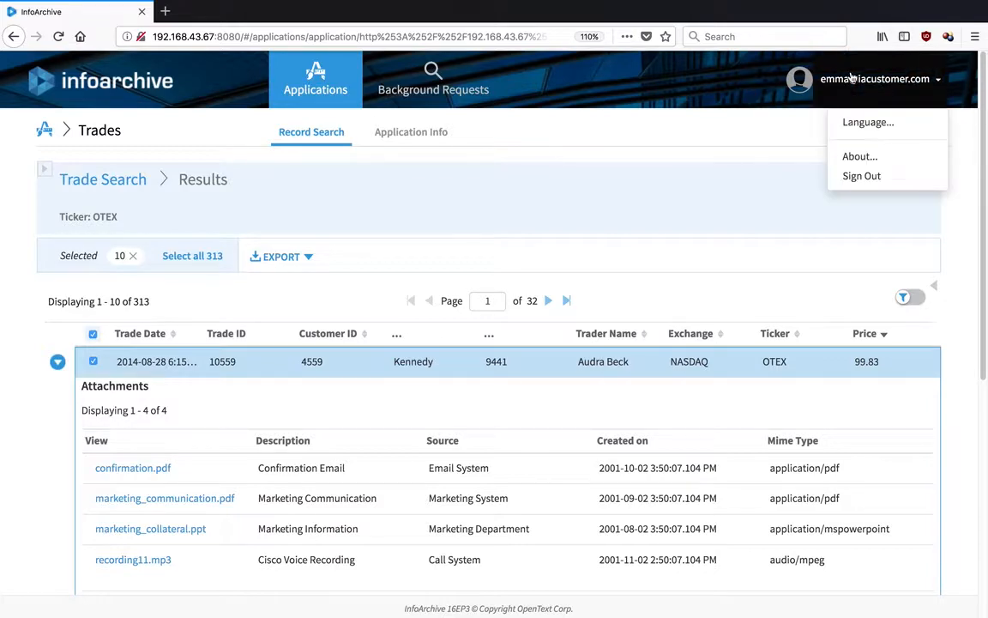
click(861, 176)
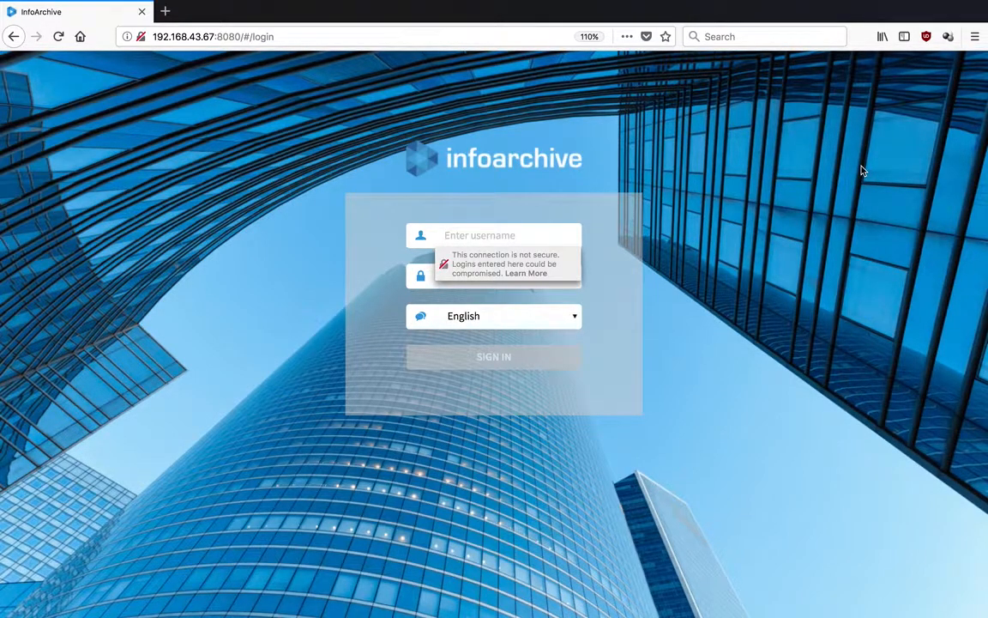
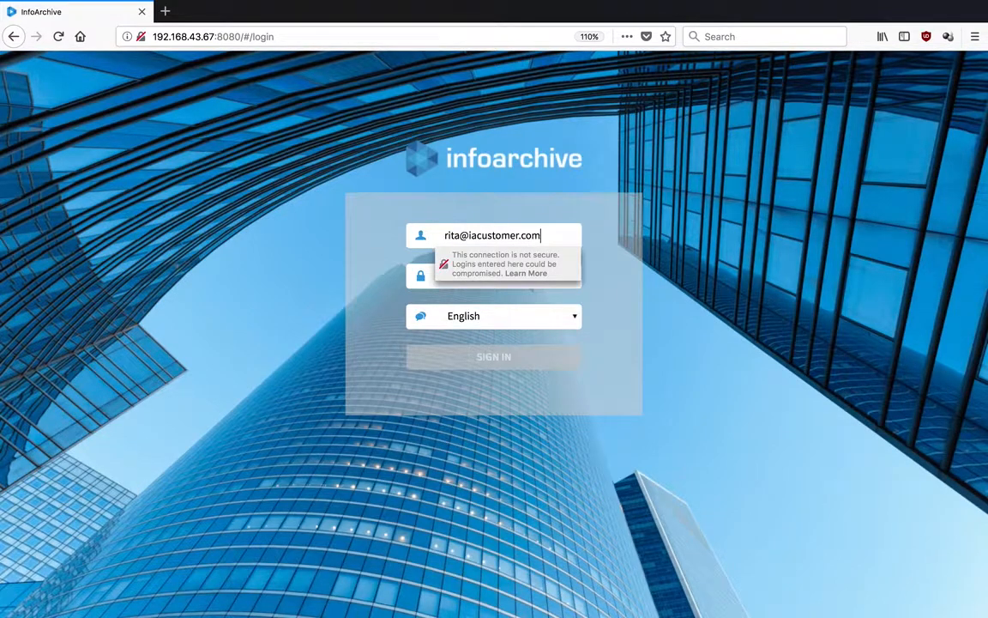
key(Tab)
text(password)
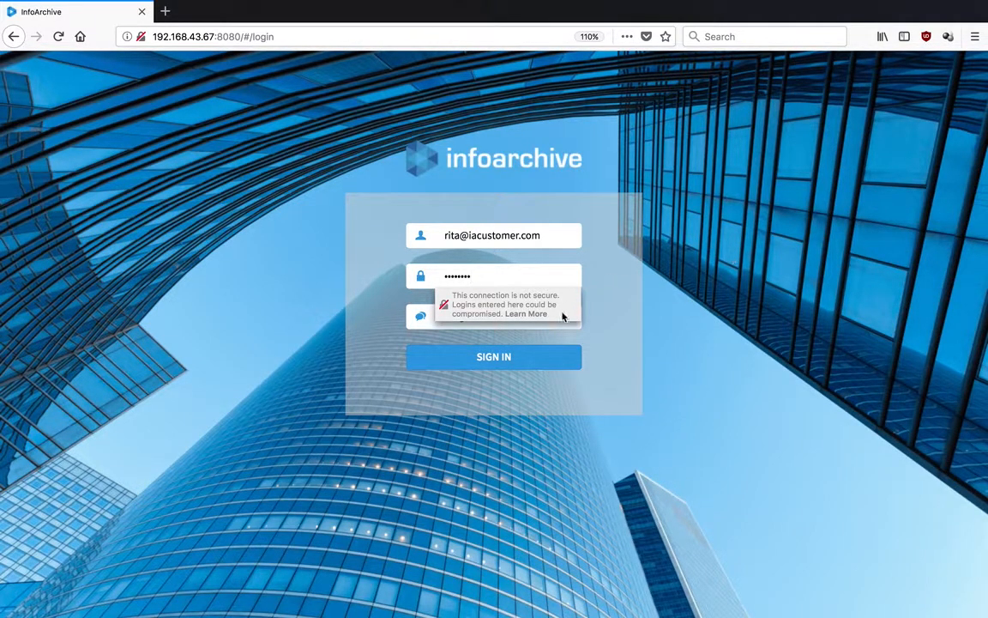
Sign in as the second user, run a Trades Trade Search for ticker OTEX, and sort by price ascending.
click(550, 355)
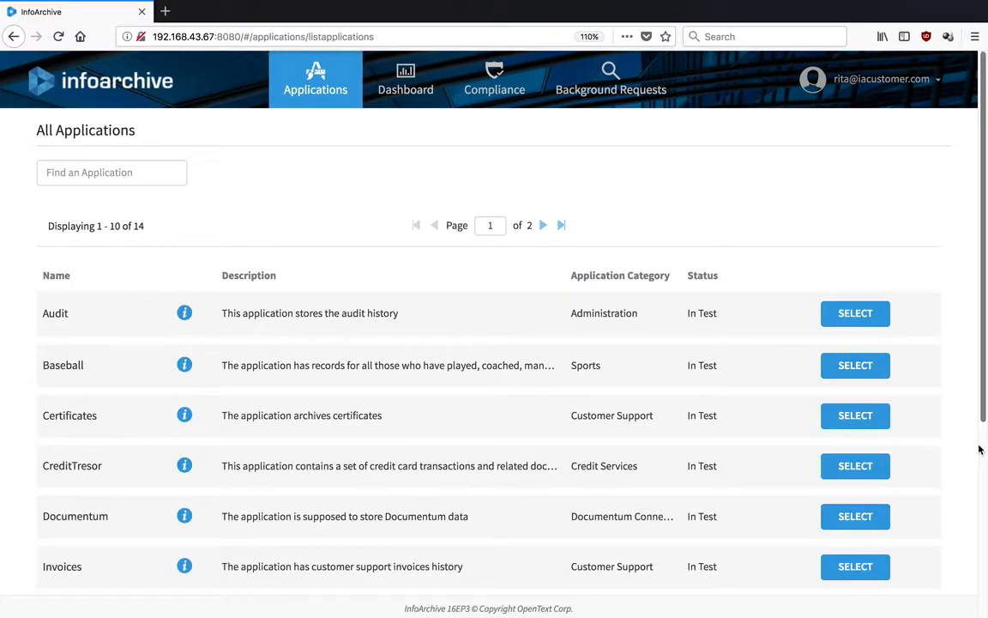
scroll(981, 448, down, 5)
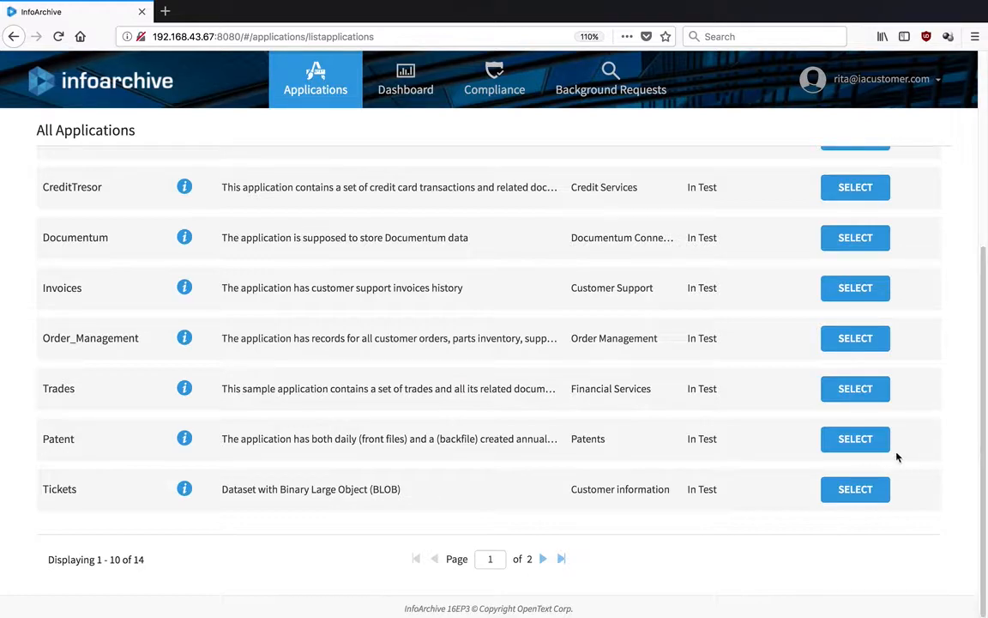
click(856, 388)
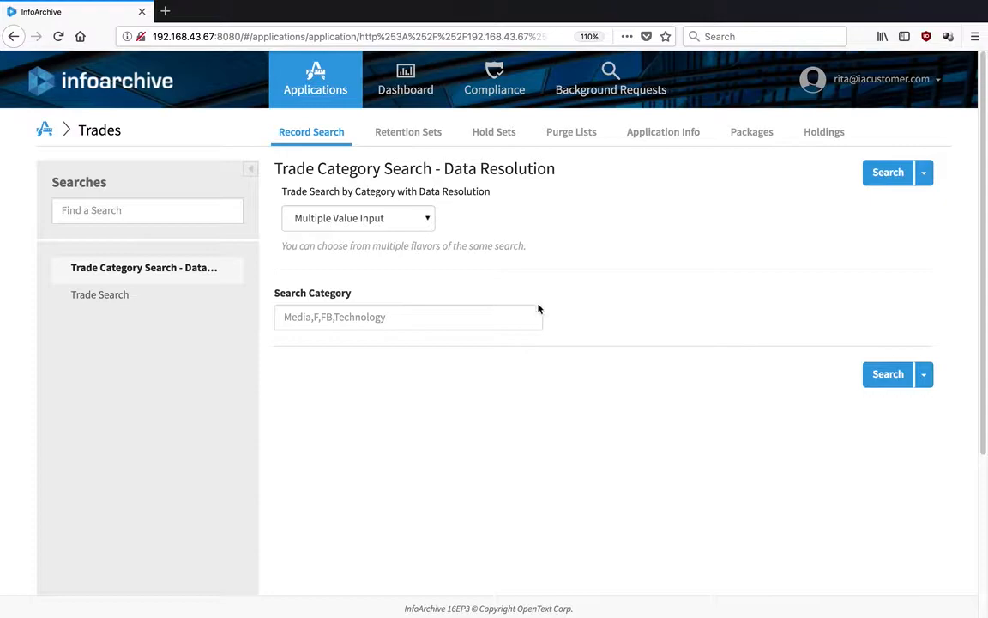
click(101, 295)
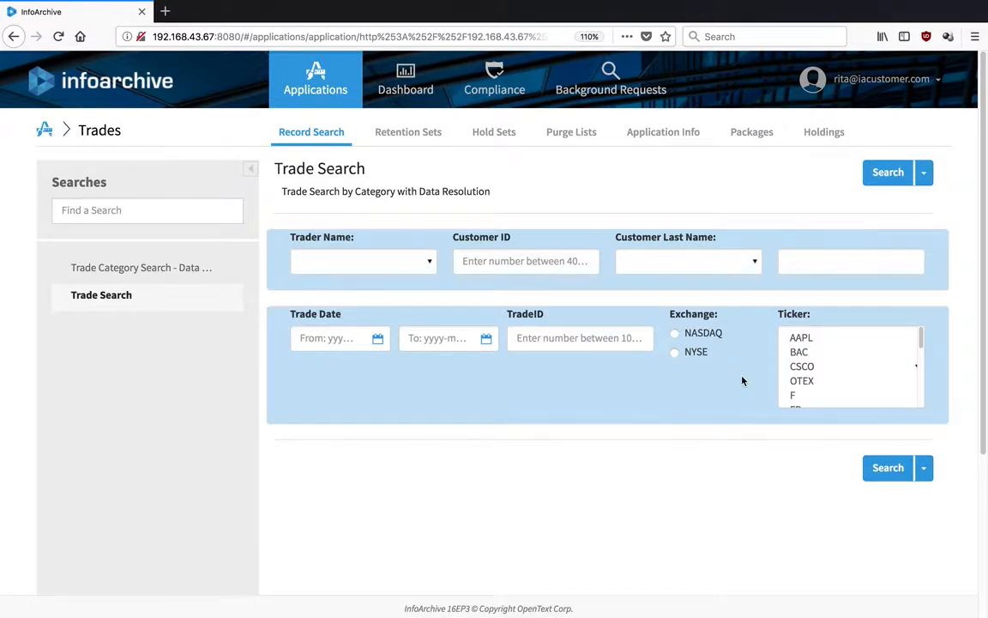
click(810, 382)
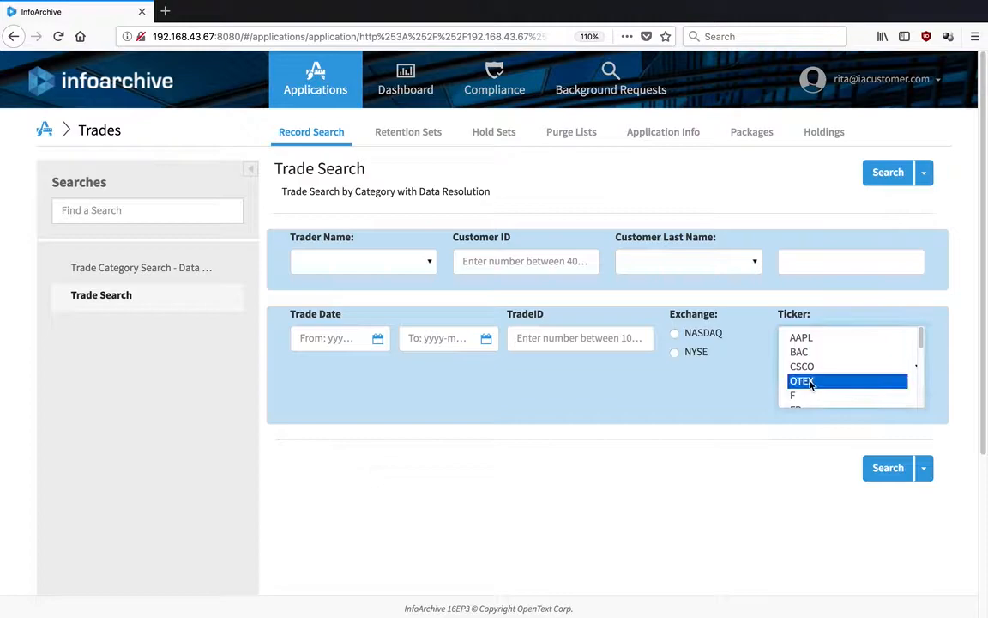
click(900, 474)
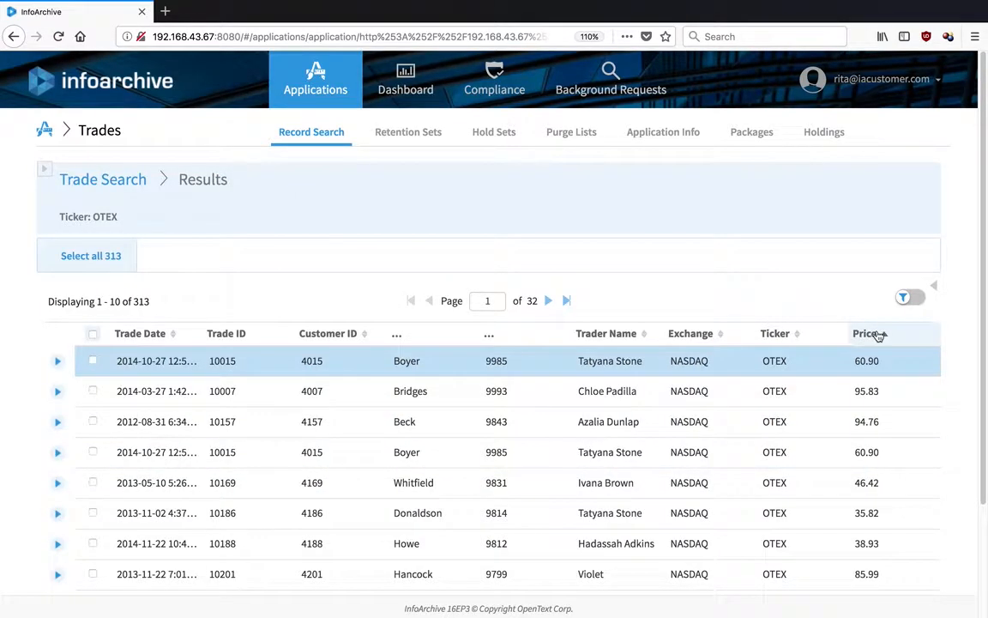
click(866, 334)
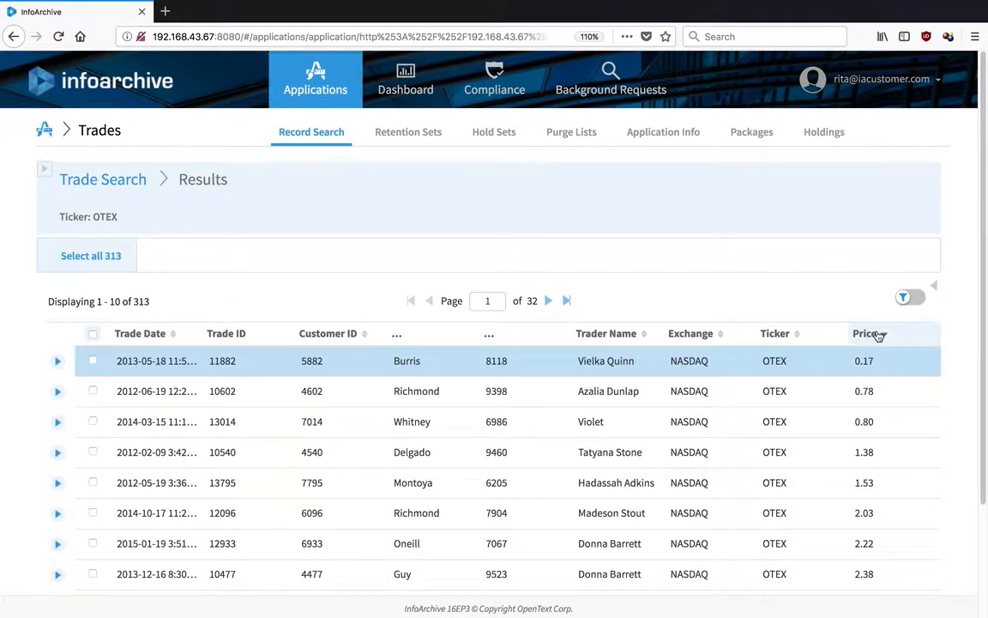
Sort the OTEX trades by price descending, select all 10 on the page, and begin applying a hold.
click(878, 334)
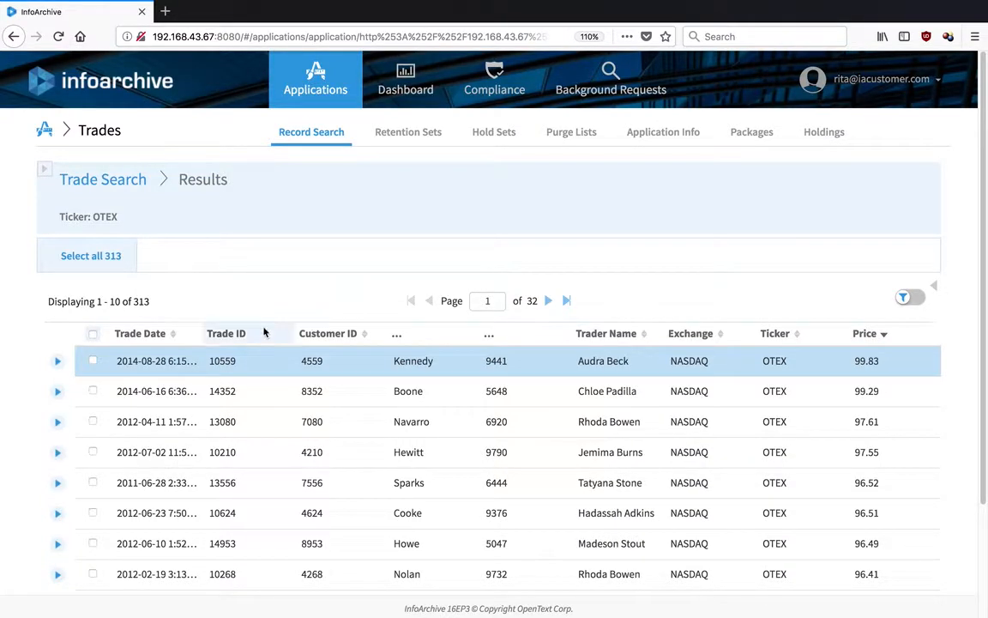
click(93, 334)
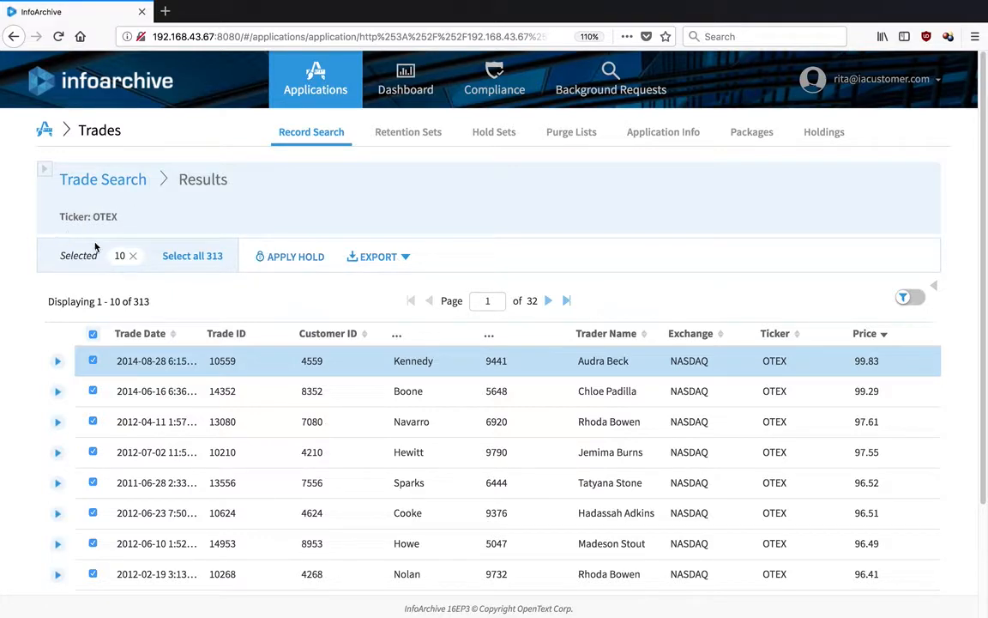
click(276, 256)
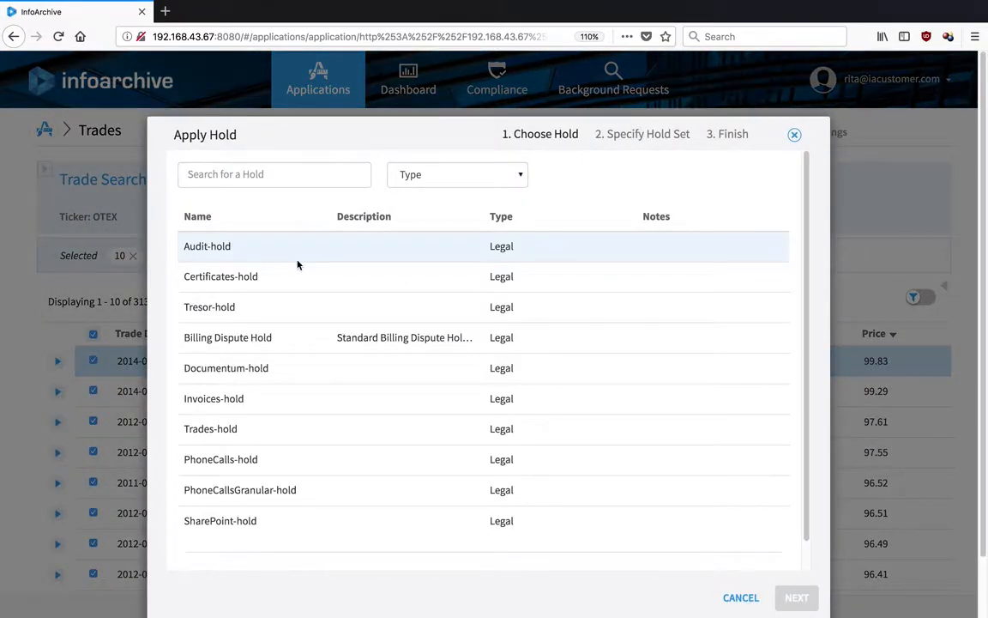
Apply Trades-hold to the 10 selected trades in a new hold set named 'shady trade6'.
click(242, 435)
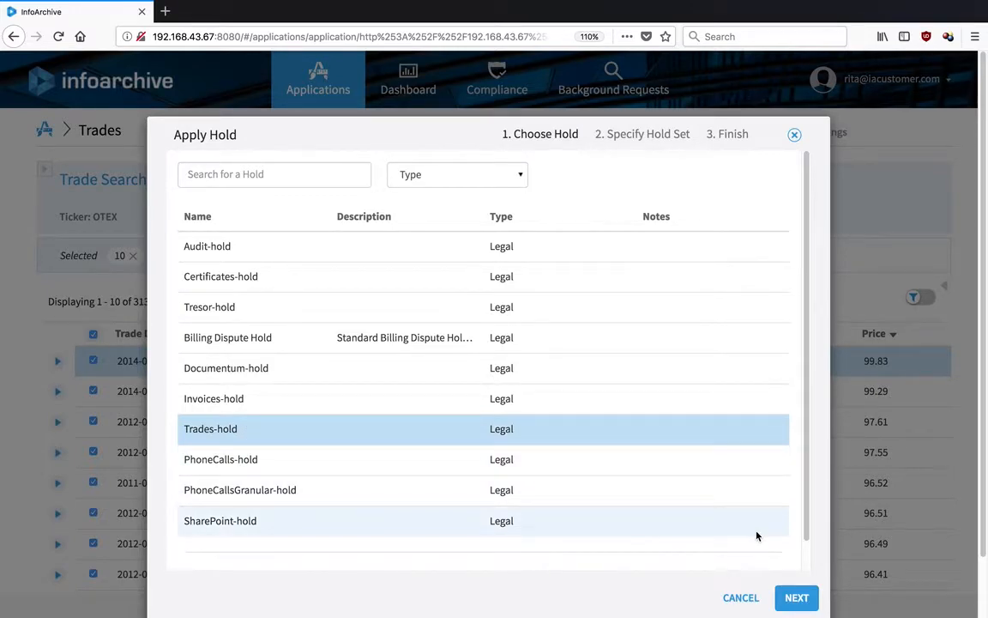
click(785, 597)
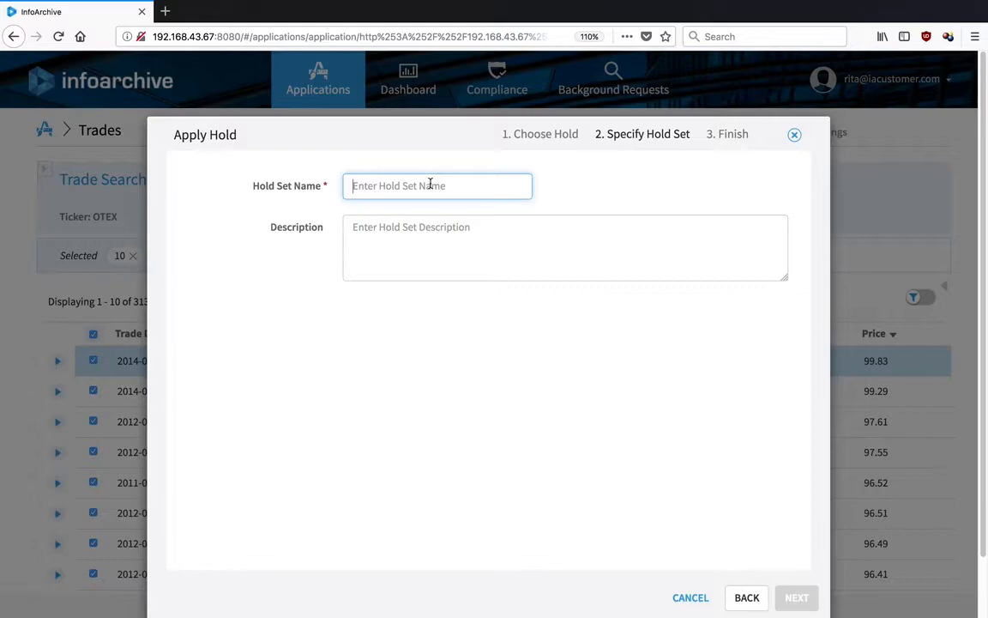
text(shady trade6)
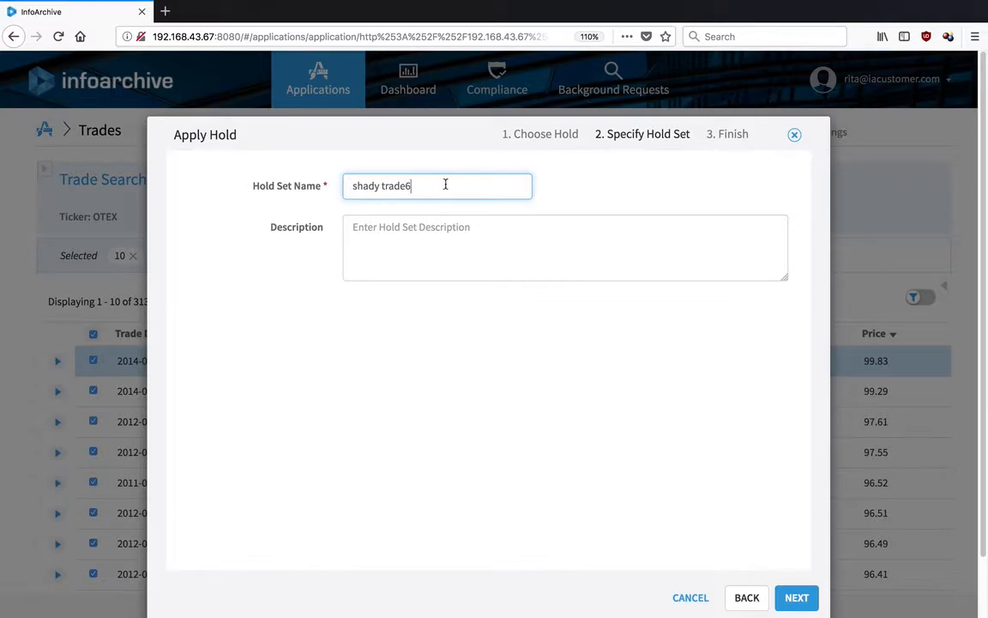
click(787, 600)
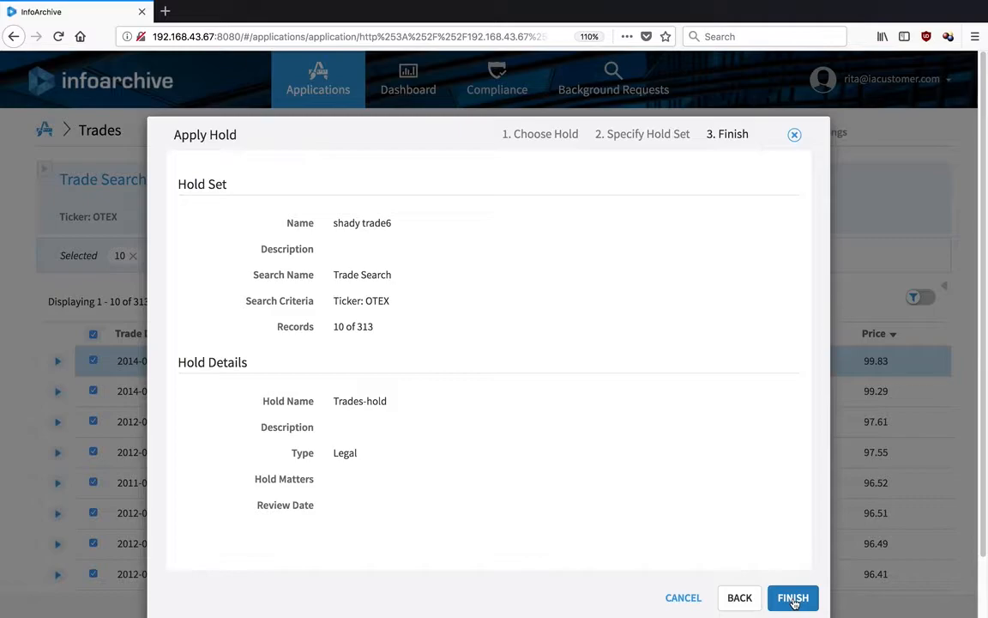
click(793, 599)
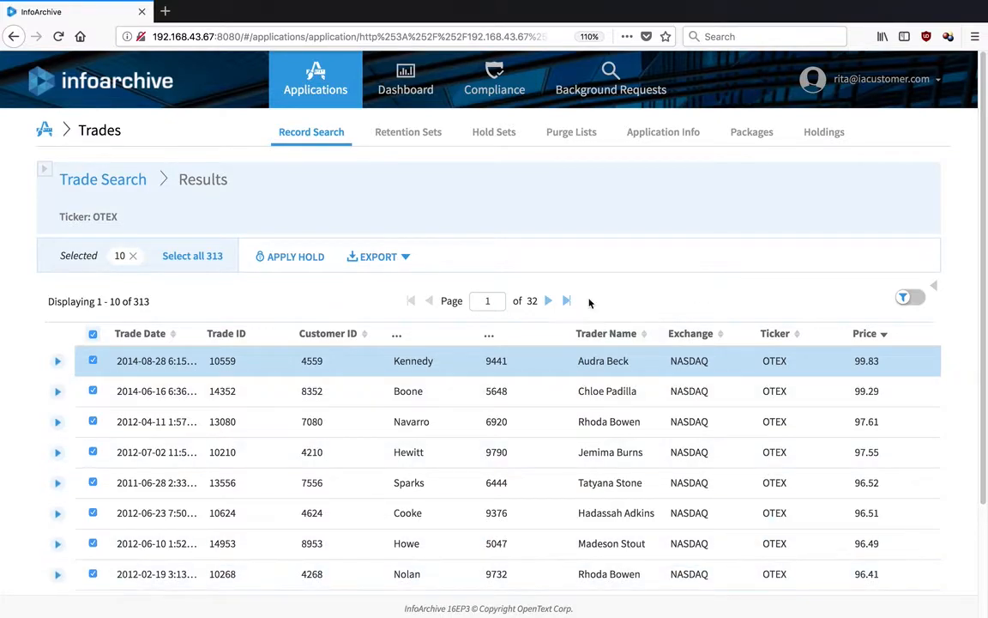
Expand hold set shady trade6 on the Hold Sets tab to review its 10 trades.
click(505, 137)
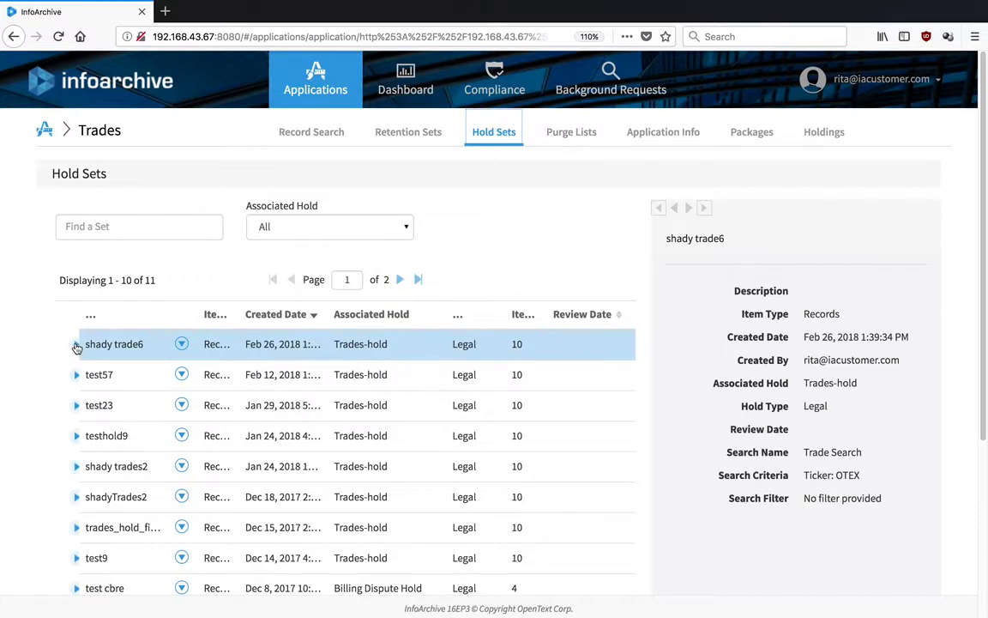
click(76, 345)
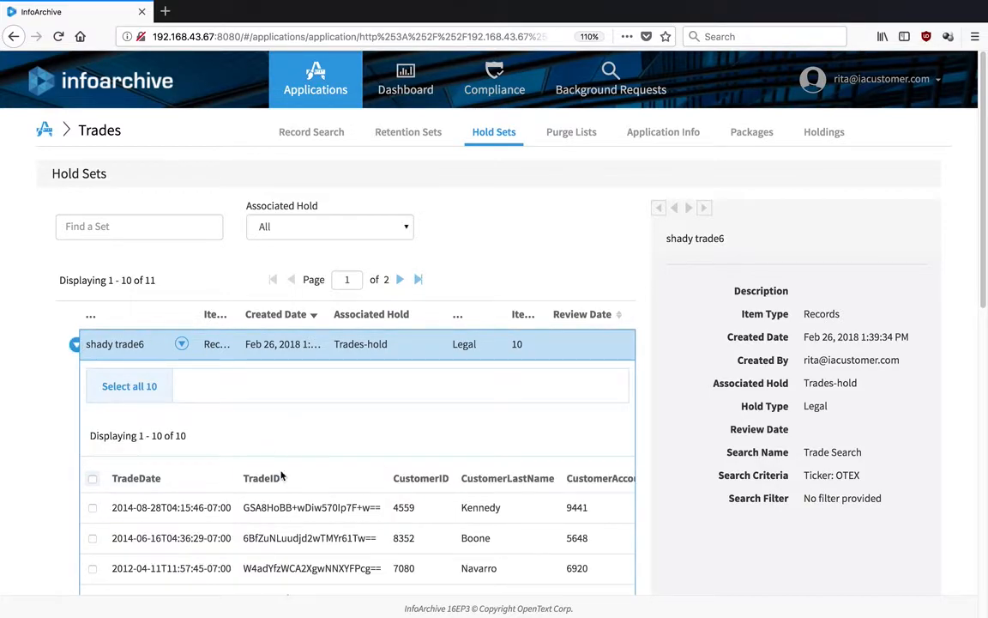
click(181, 343)
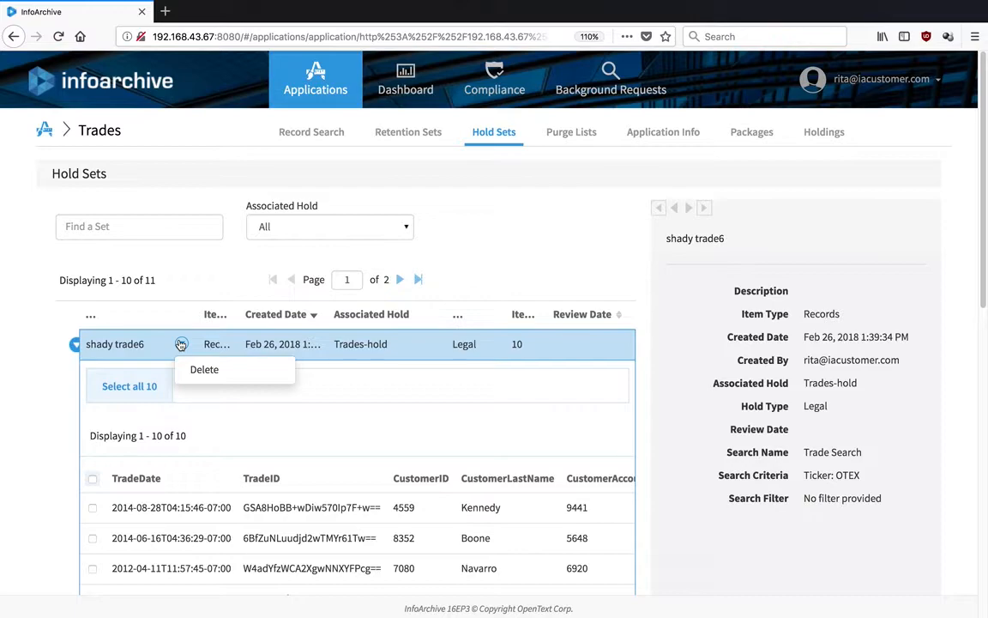
click(532, 262)
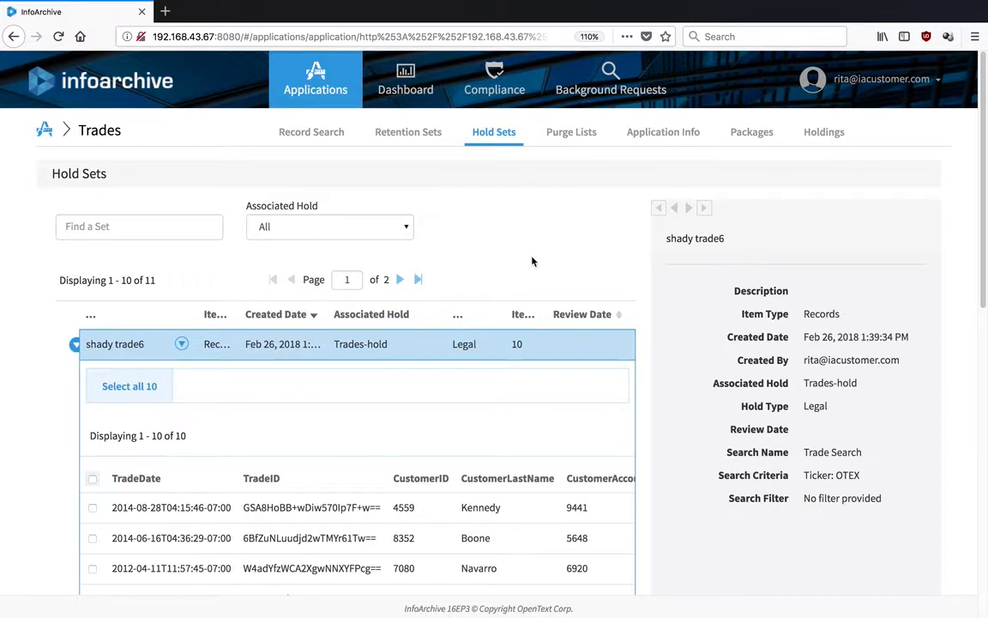
click(573, 133)
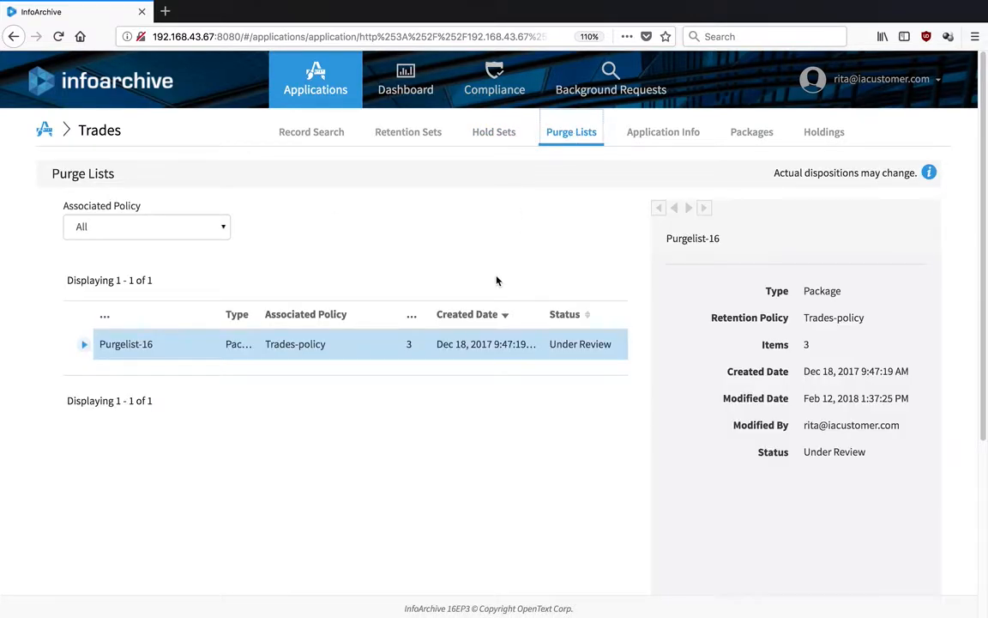
Expand Purgelist-16 to view its three packages, then show the Trades retention sets.
click(82, 344)
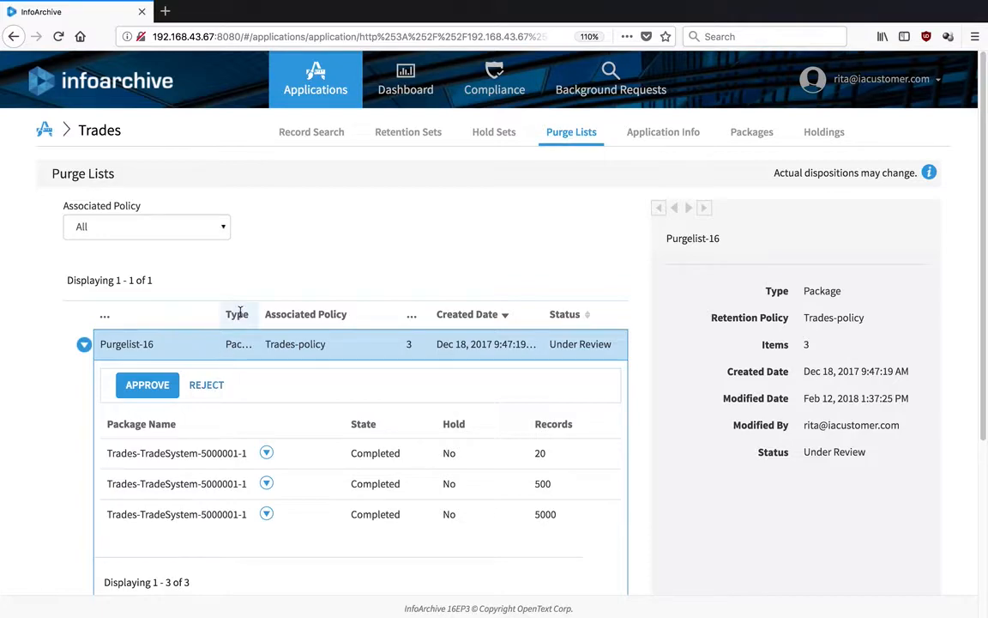
click(420, 132)
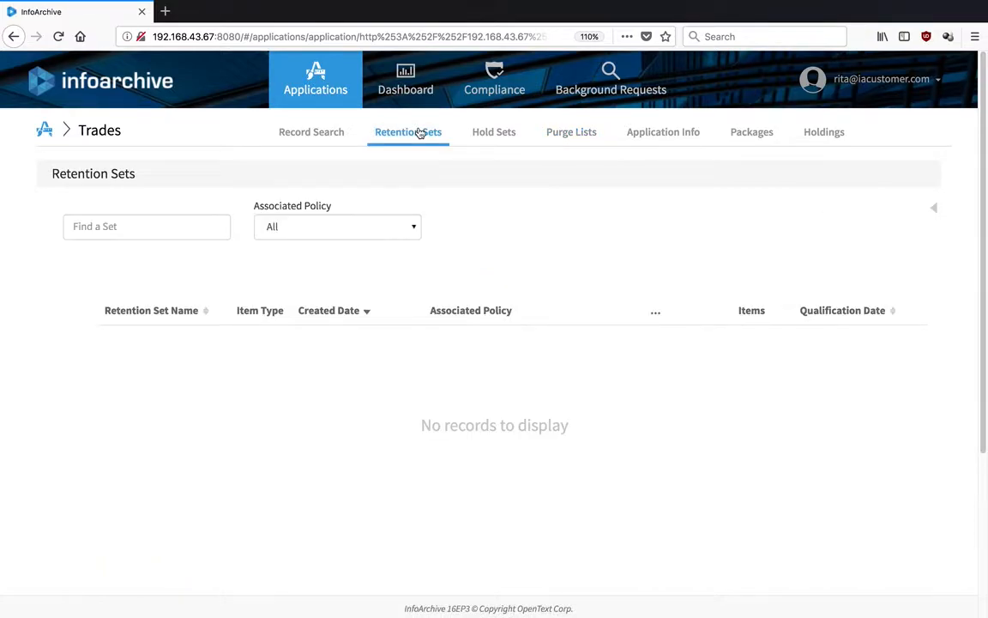
Start a new Compliance retention policy, leaving the aging strategy at Fixed Date.
click(493, 70)
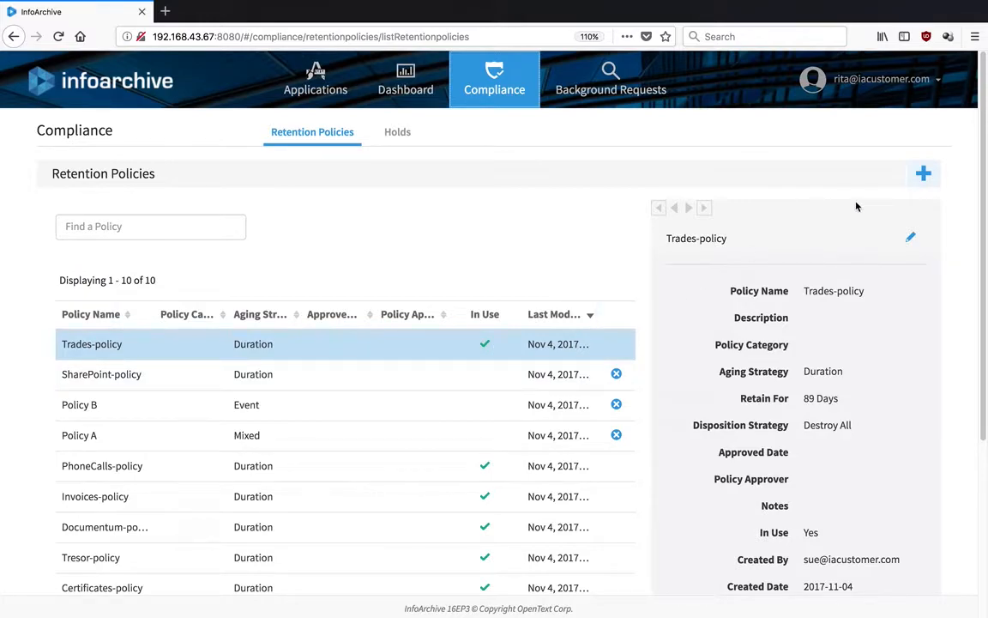
click(923, 176)
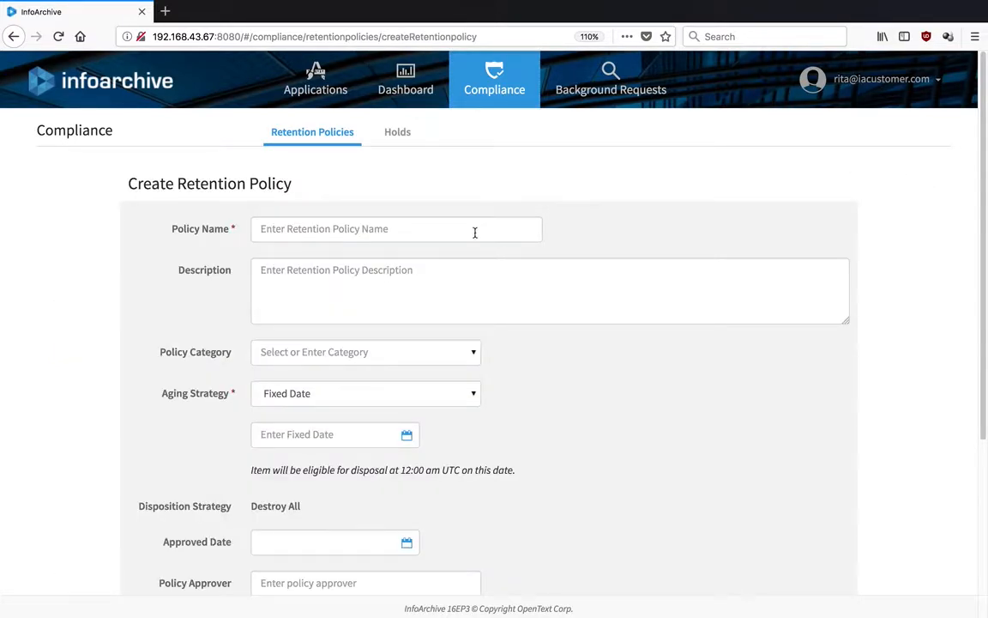
click(455, 398)
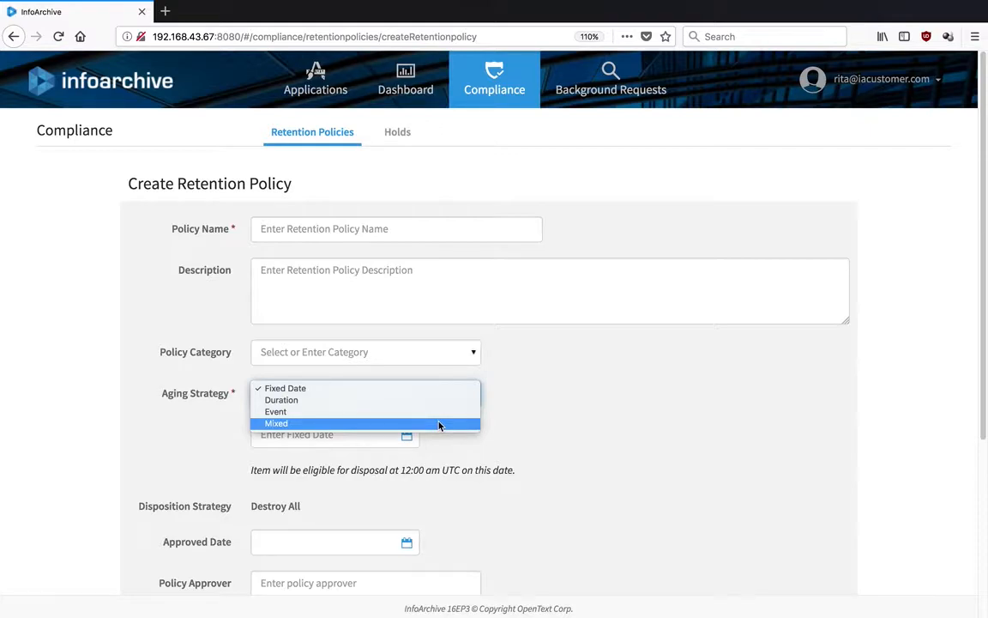
click(542, 288)
click(542, 288)
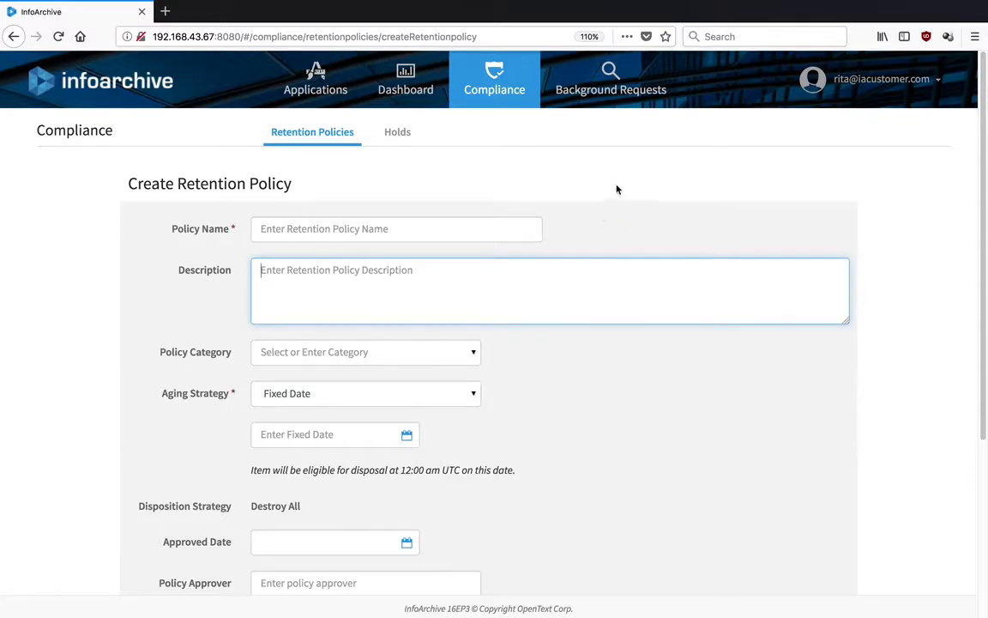
click(396, 79)
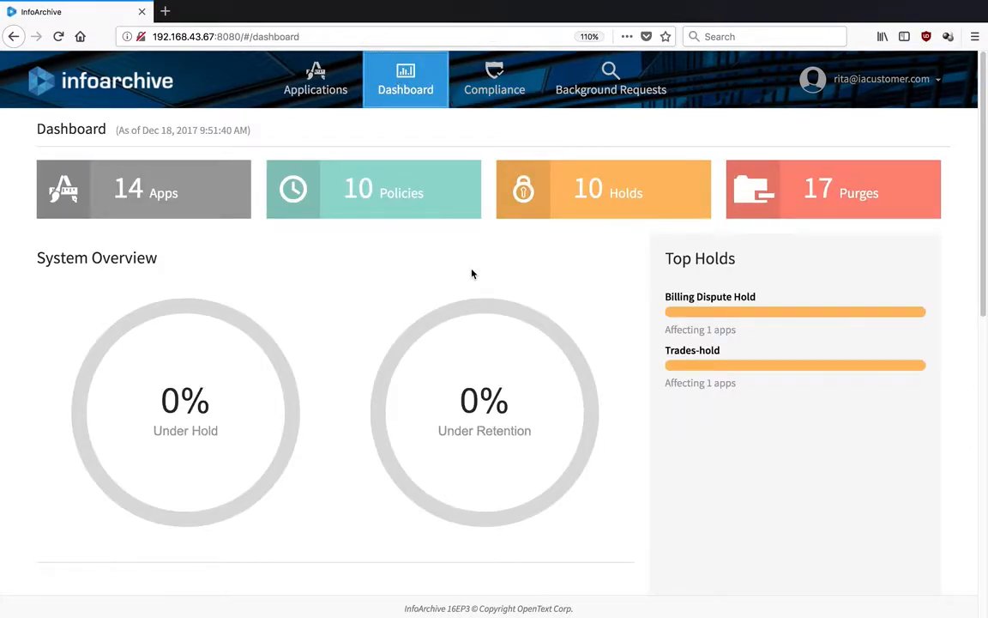
scroll(471, 273, down, 1)
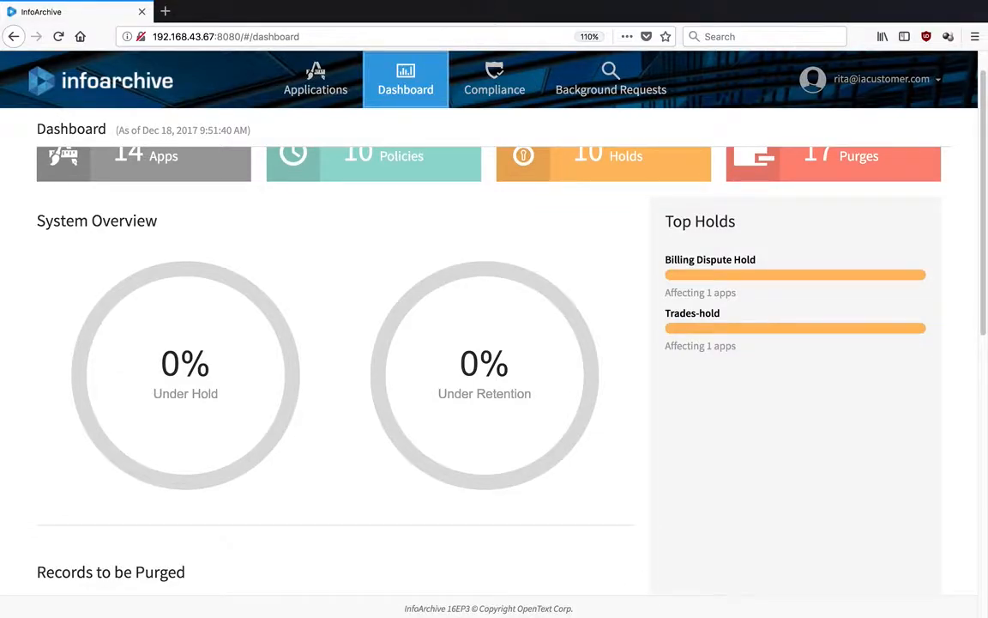
scroll(489, 343, up, 1)
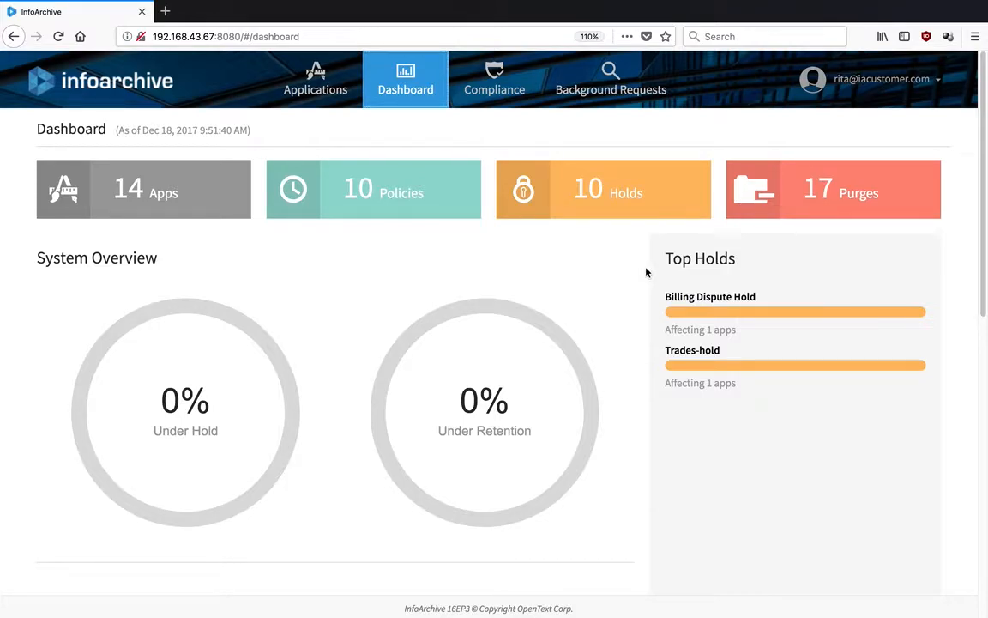
scroll(647, 272, down, 4)
scroll(494, 343, down, 5)
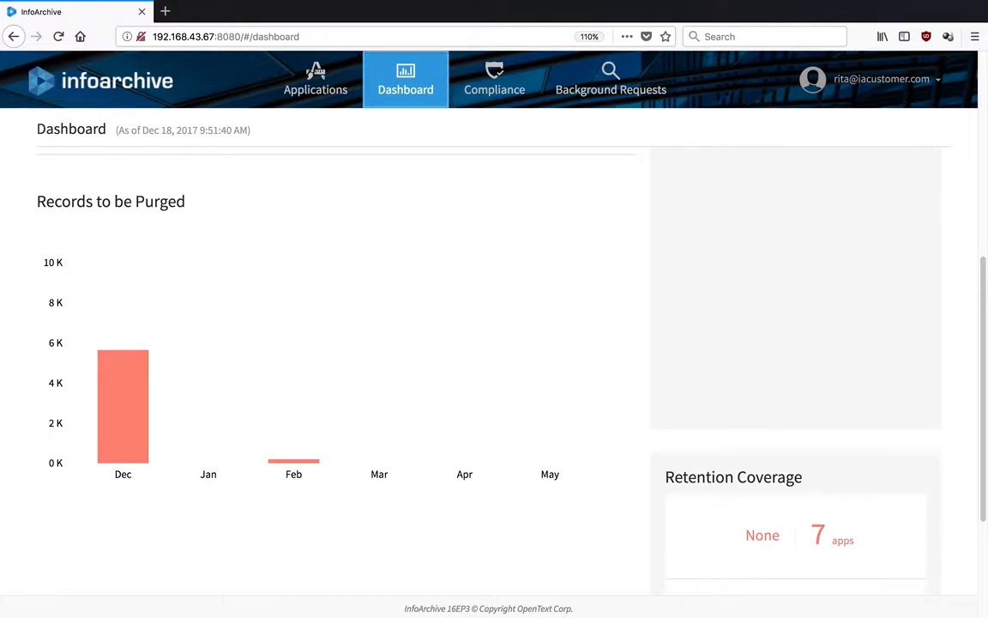
scroll(494, 343, down, 3)
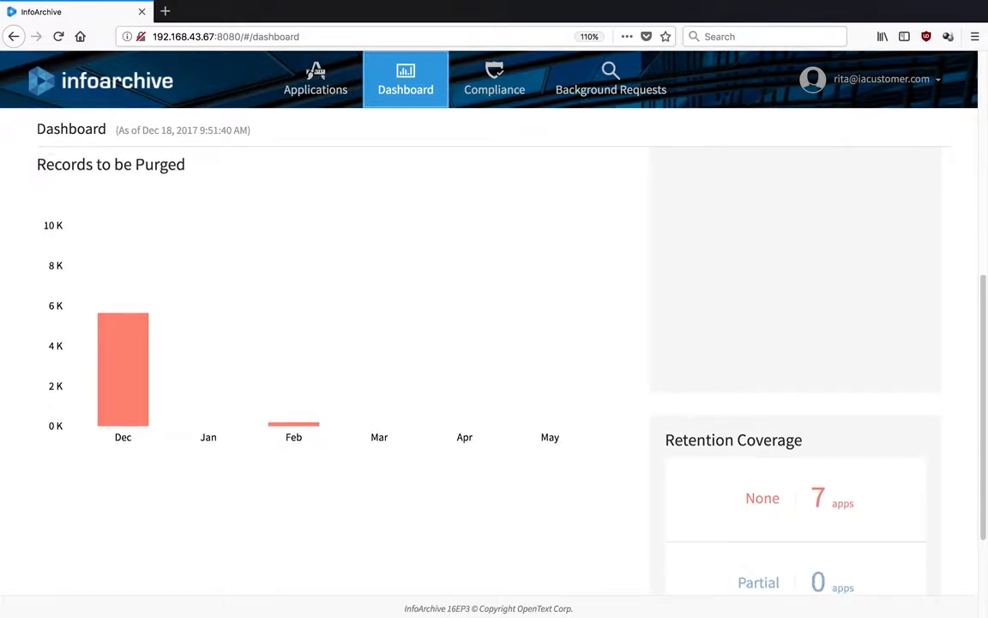
scroll(494, 343, up, 8)
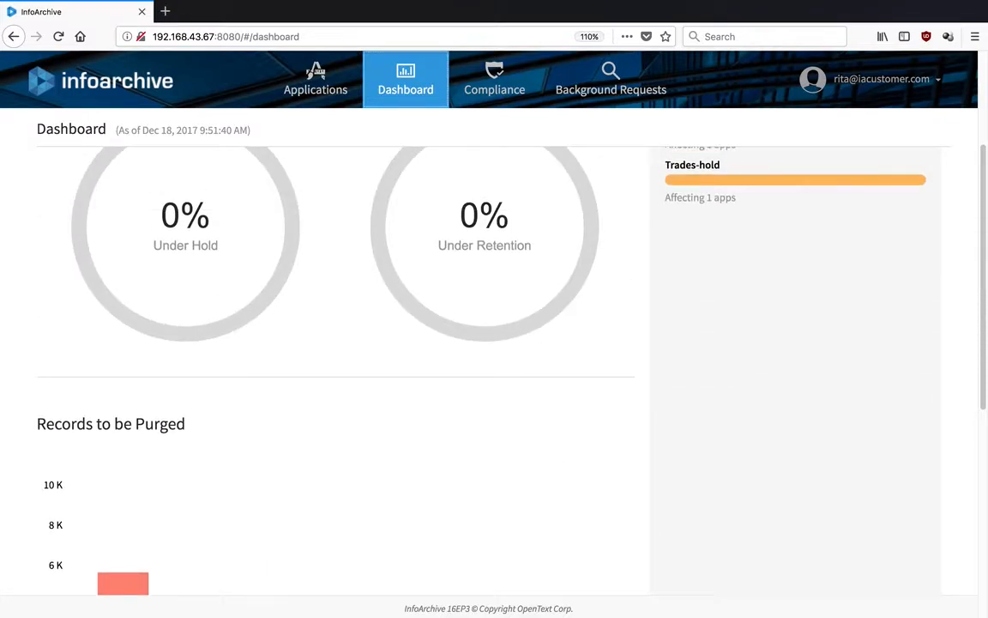
scroll(807, 171, up, 4)
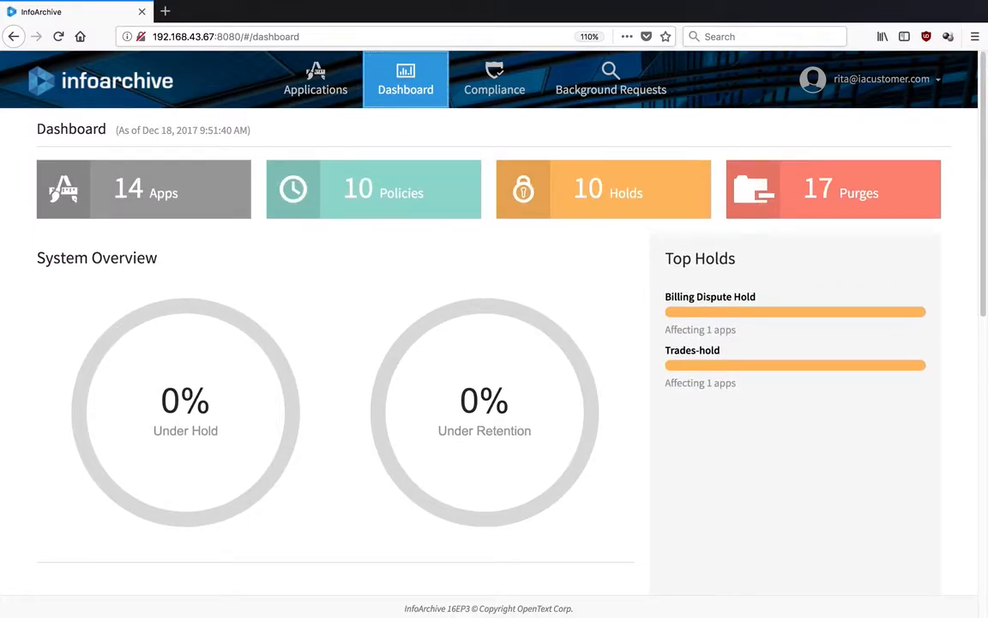
Sign out of the current InfoArchive account, dismissing the insecure-connection warning.
click(934, 83)
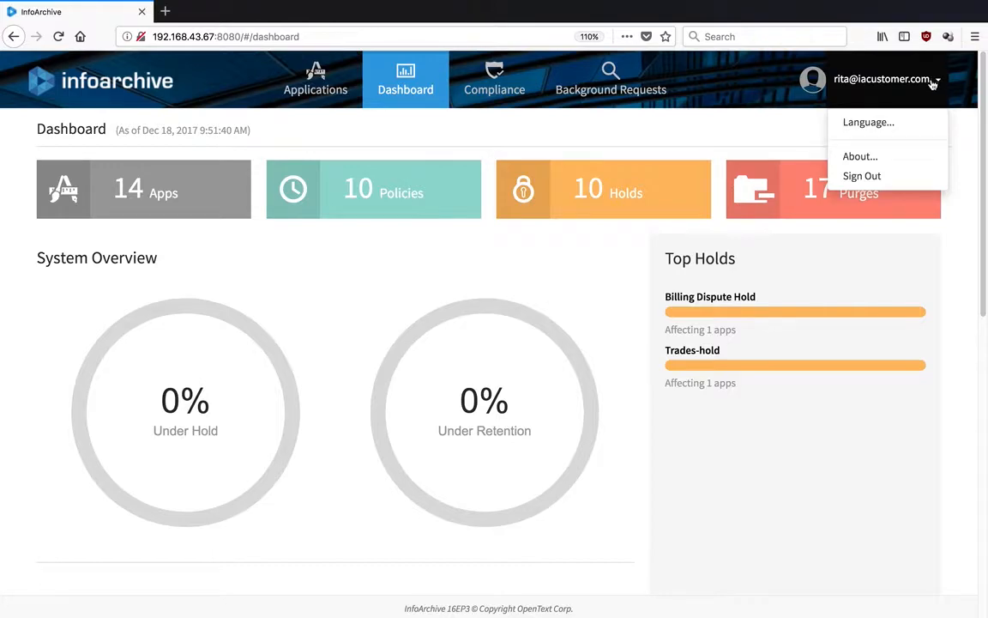
click(908, 175)
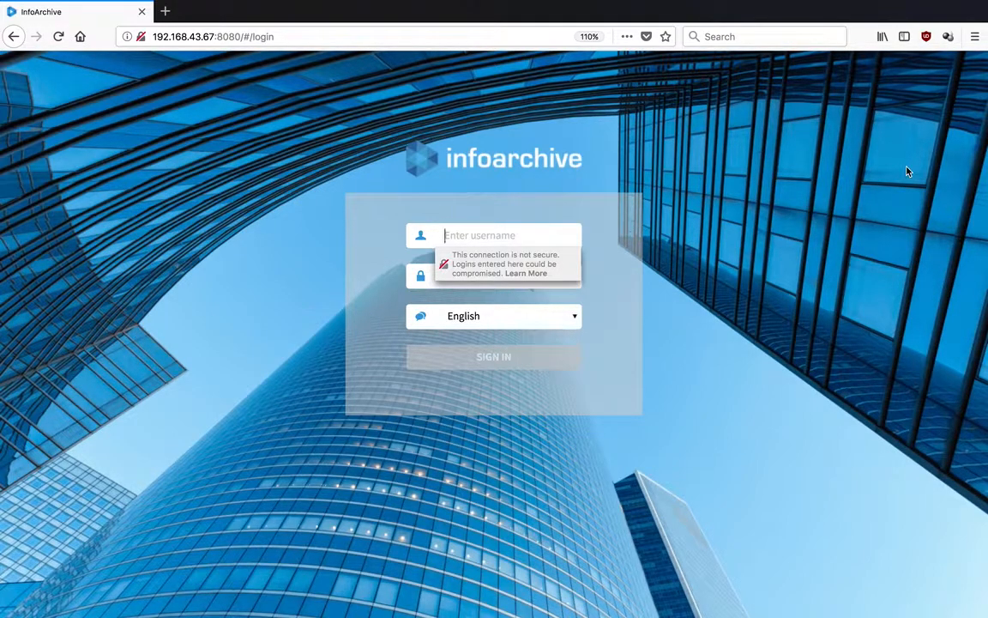
click(907, 171)
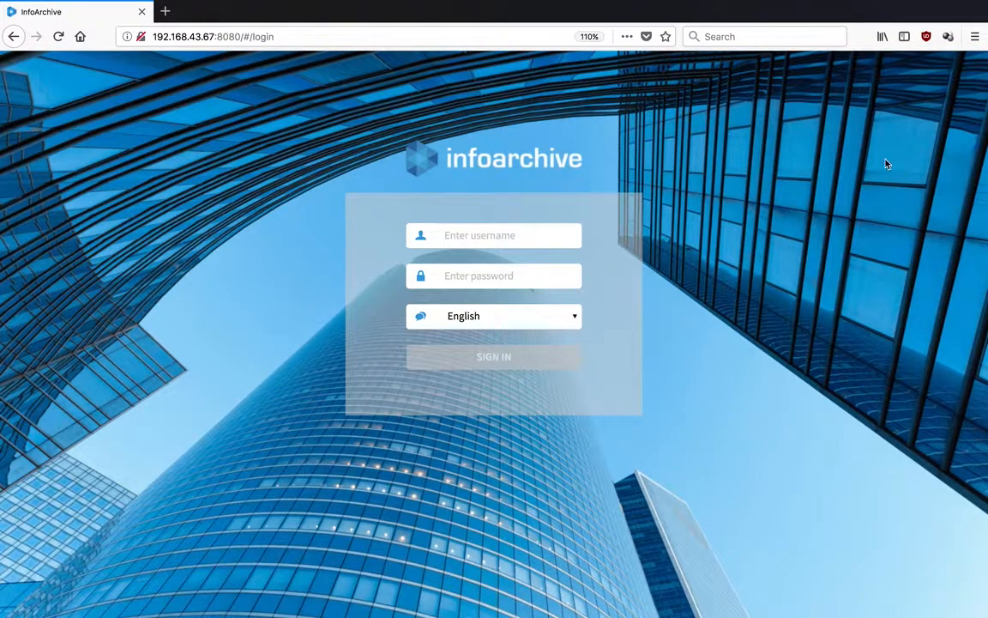
Sign in as the other user with their e-mail username and account password.
click(508, 229)
key(Tab)
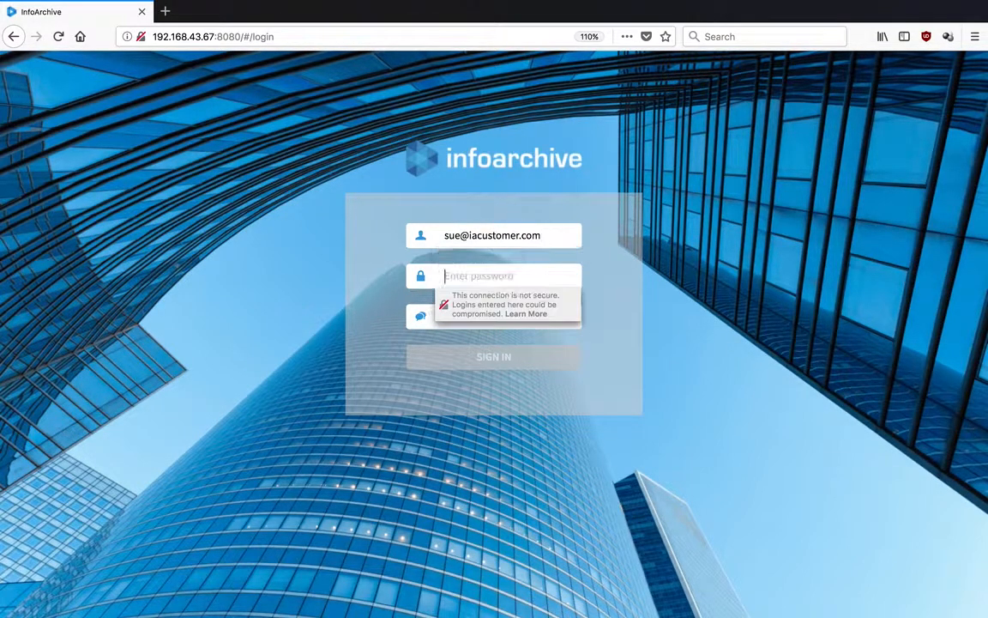
text(password)
key(Tab)
key(Tab)
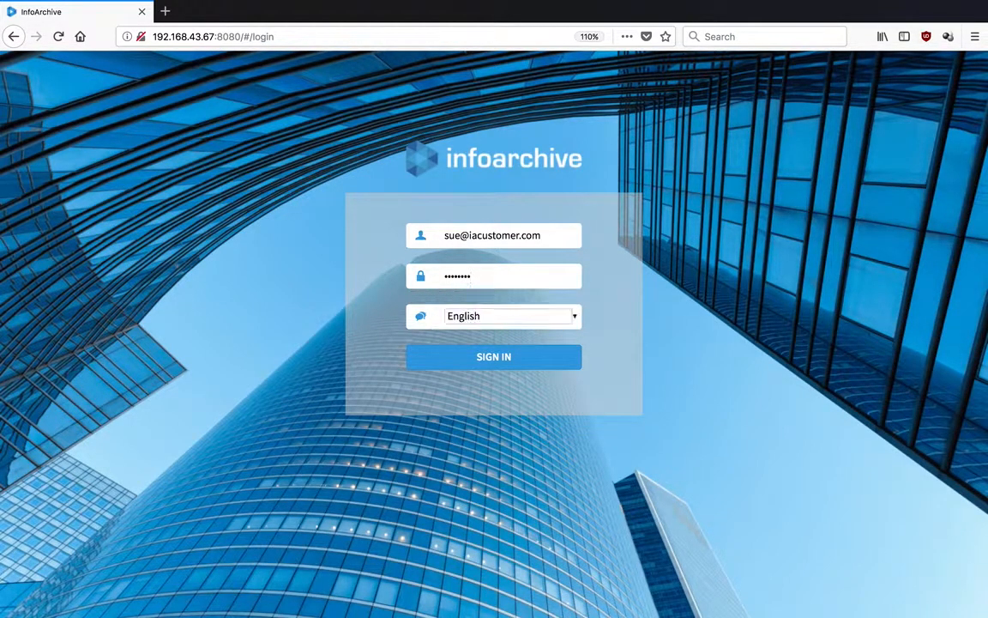
key(Return)
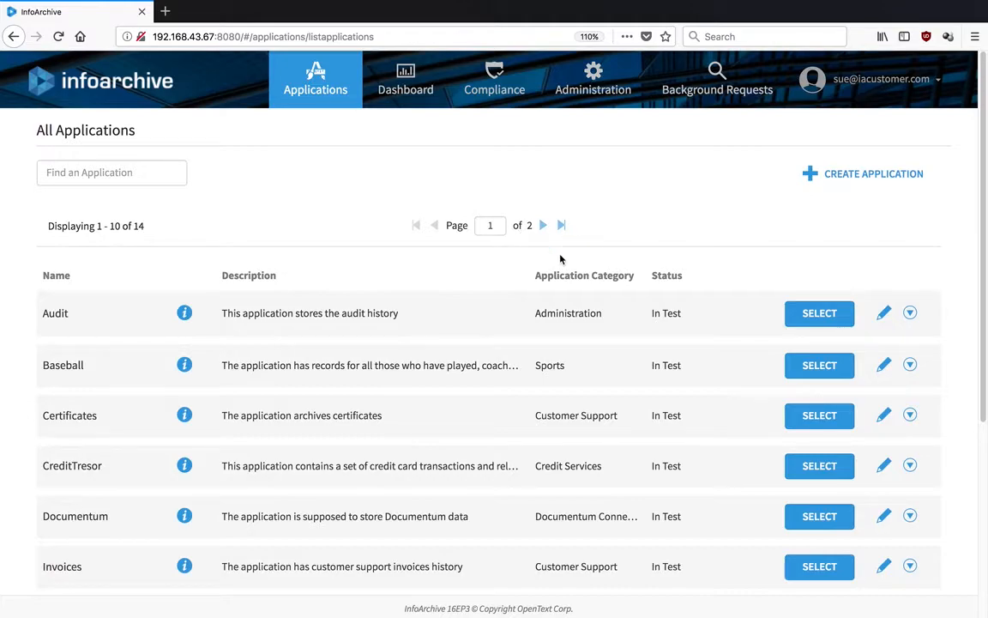
Open the Dashboard and scroll through the Licensing View and storage charts showing 120.23MB archived.
click(406, 74)
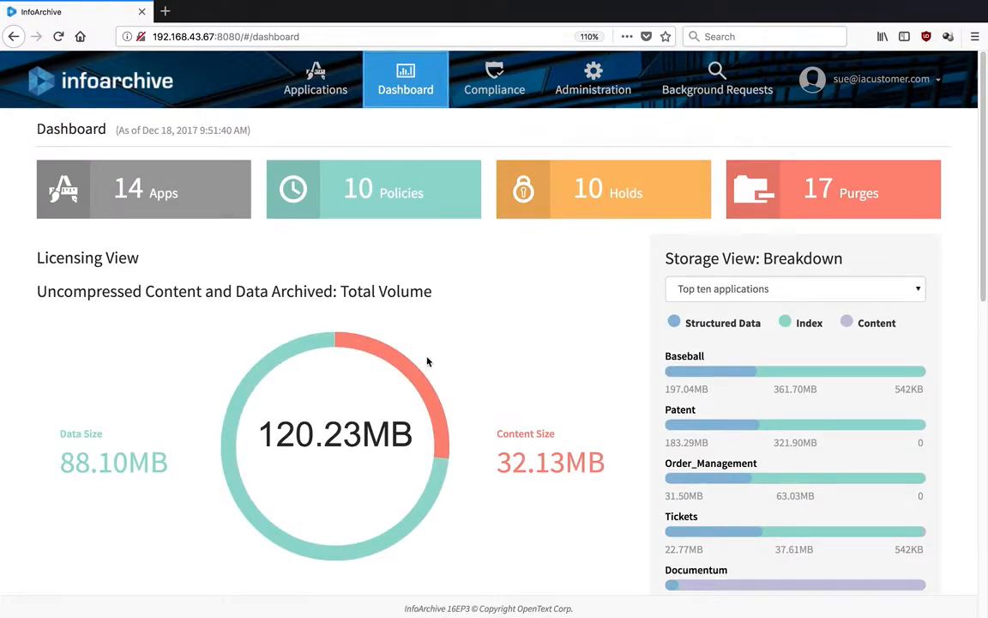
mouse_move(419, 381)
click(983, 396)
drag(983, 395, 799, 136)
Under Administration's Storage Systems, start adding a new storage system.
click(586, 74)
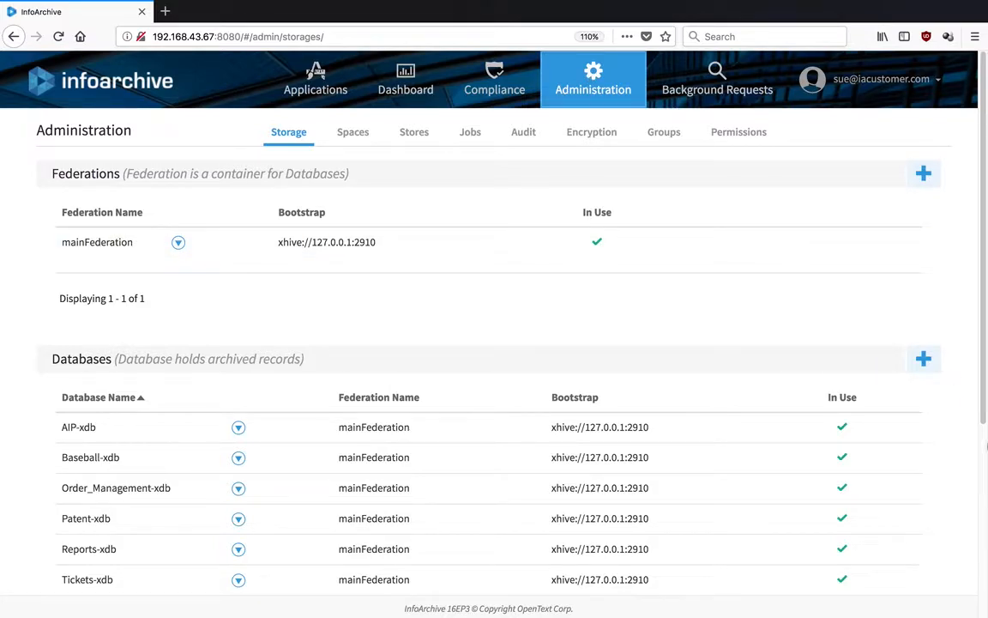
scroll(983, 546, down, 5)
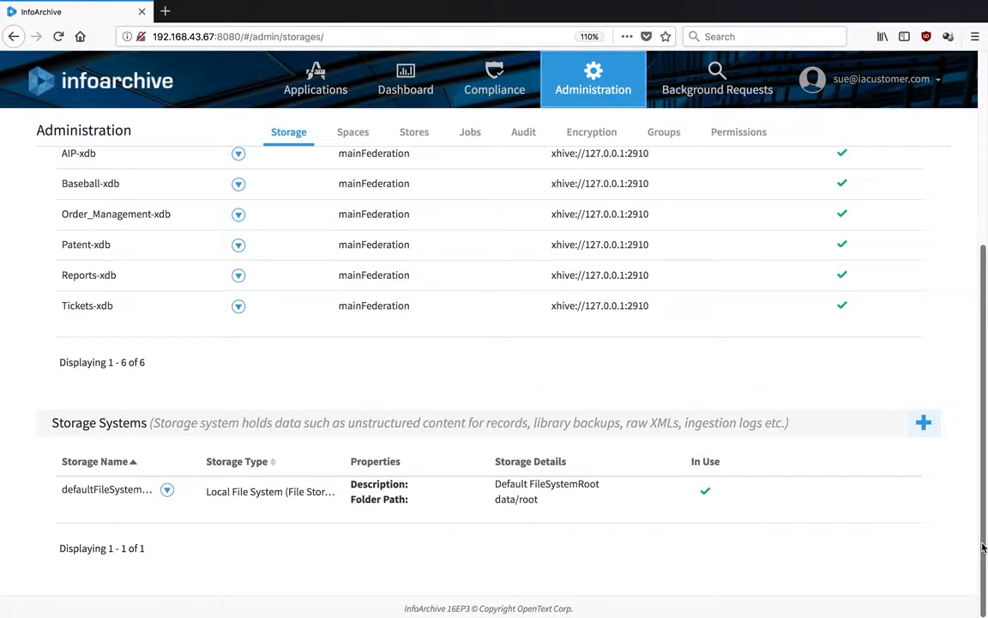
click(923, 423)
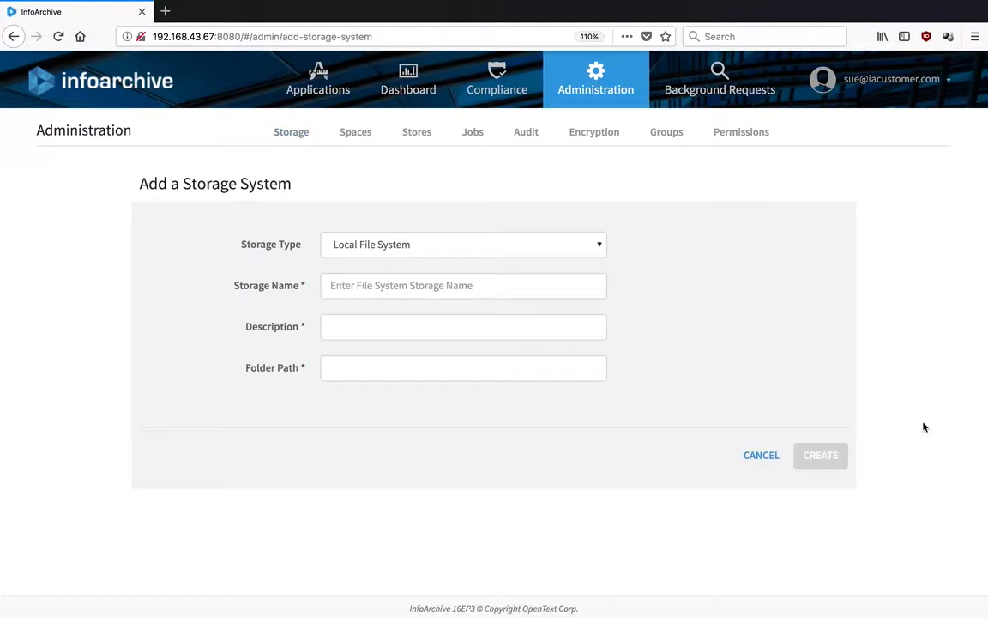
Set the new storage system's type to S3, then move to the Encryption page.
click(574, 247)
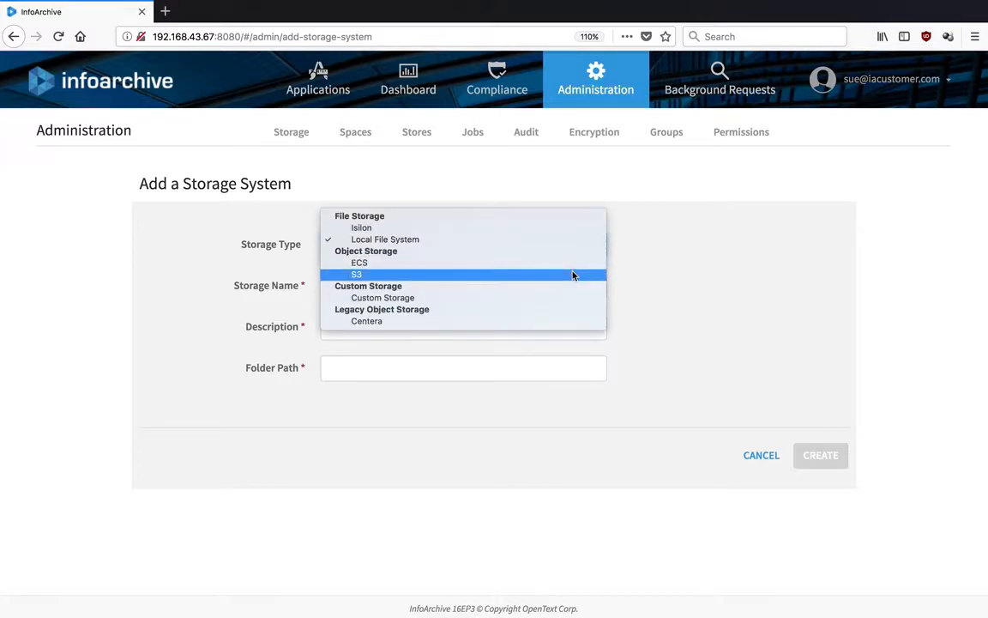
click(574, 274)
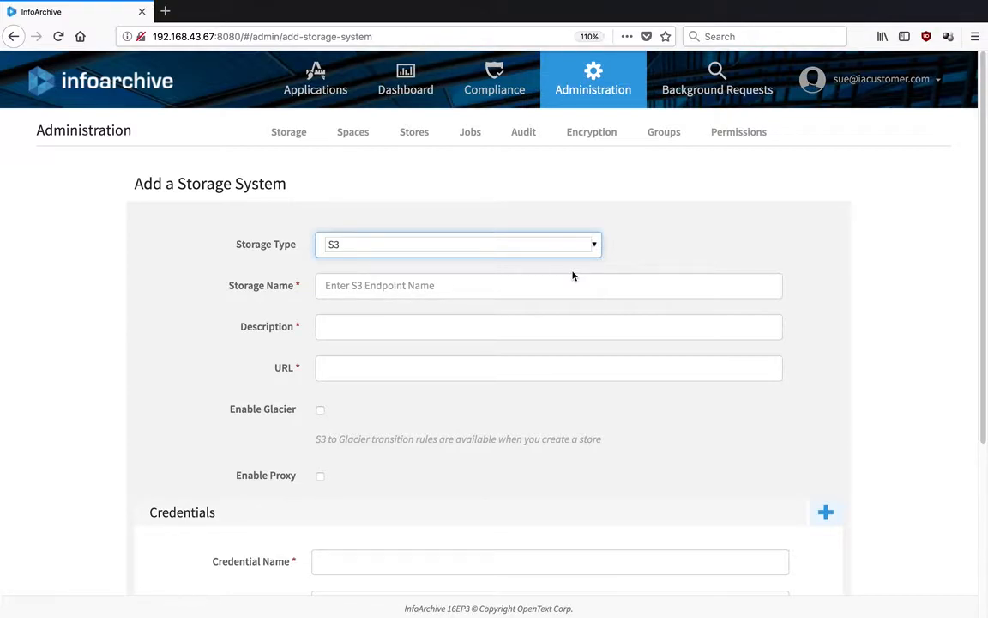
click(573, 283)
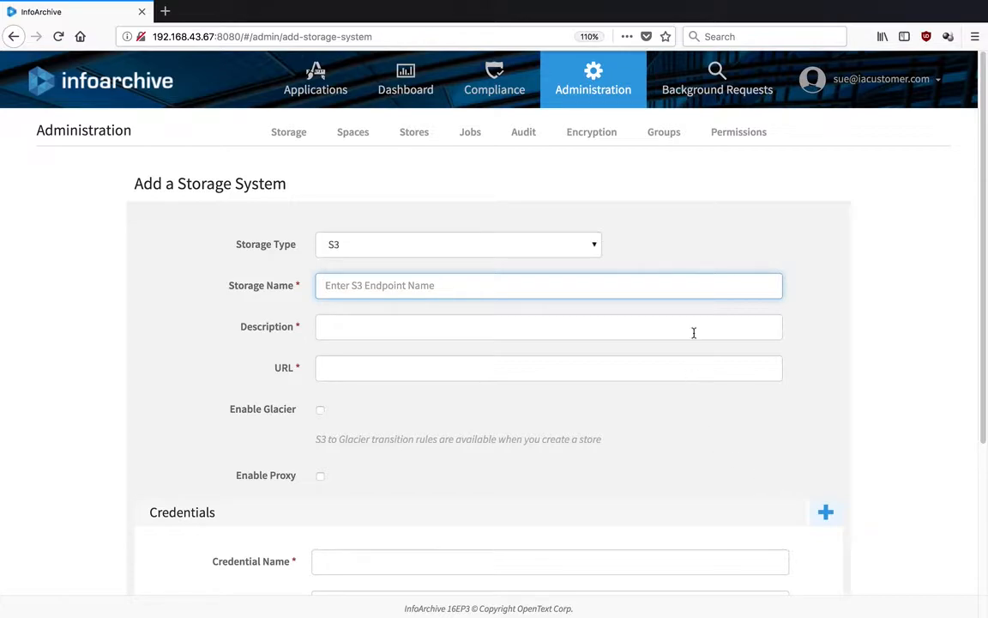
click(607, 134)
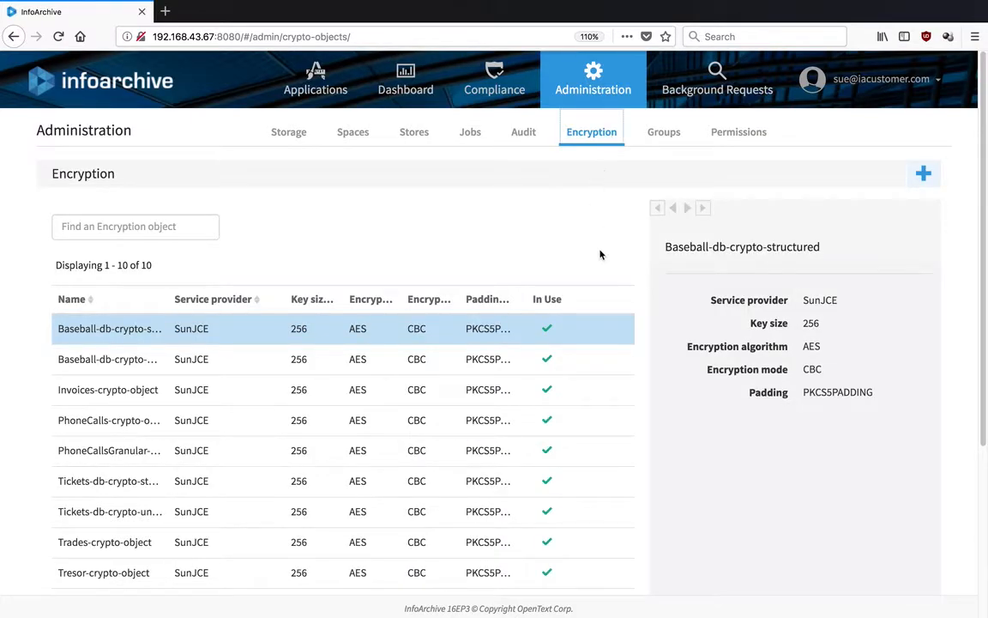
Open a new encryption object form, review service providers keeping Bouncy Castle, then go to Permissions.
click(919, 176)
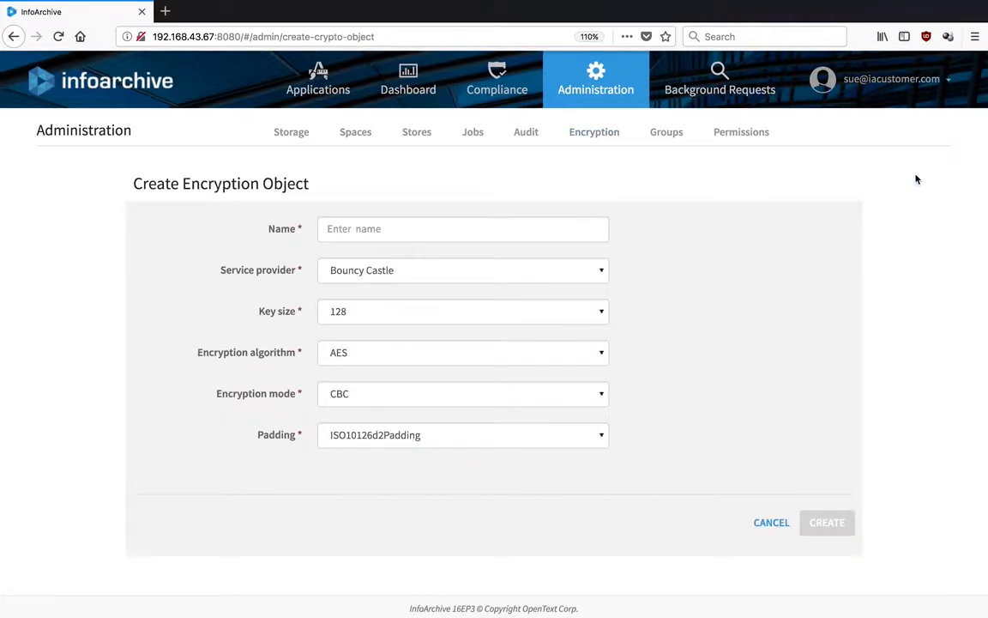
click(595, 267)
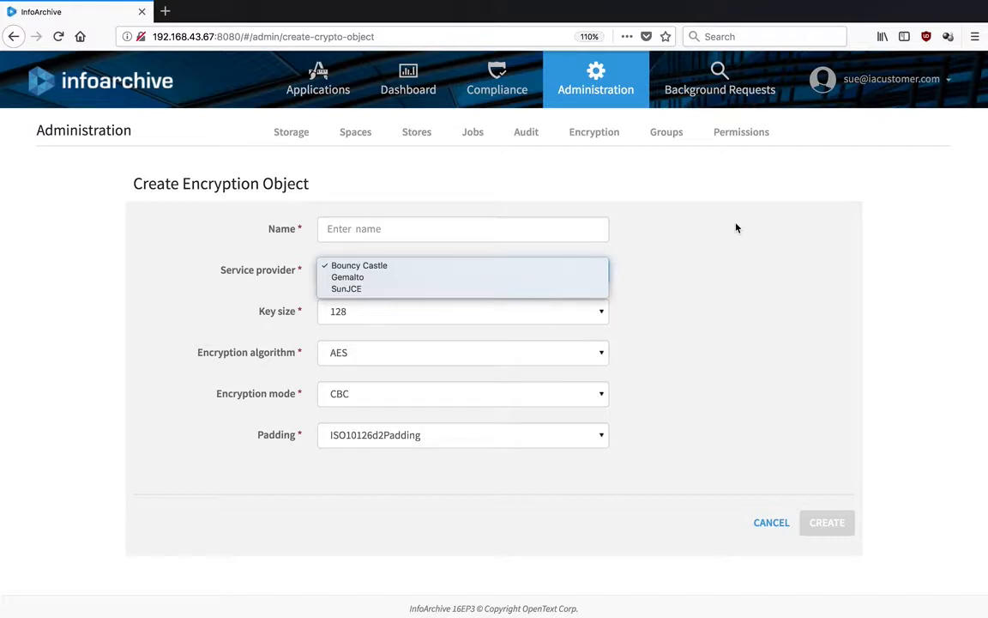
click(752, 133)
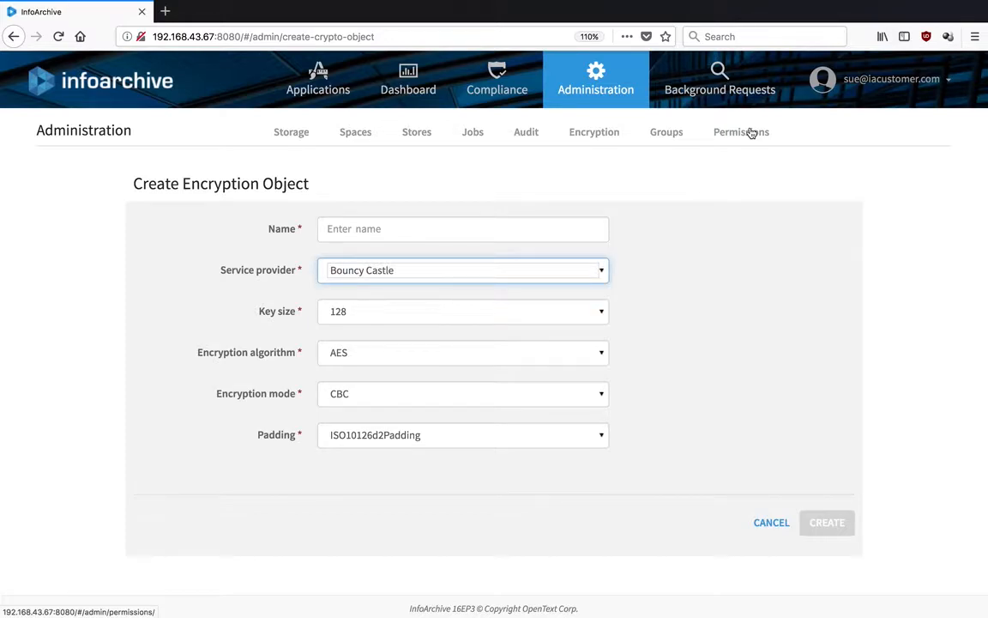
click(751, 133)
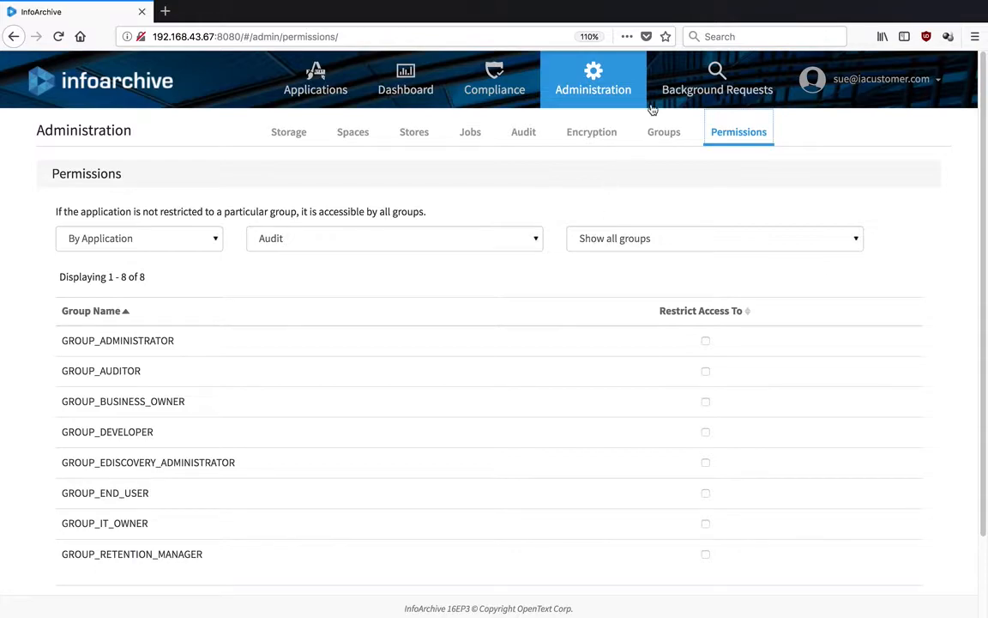
Leave the background requests page and browse the All Applications list down to Tickets.
click(701, 94)
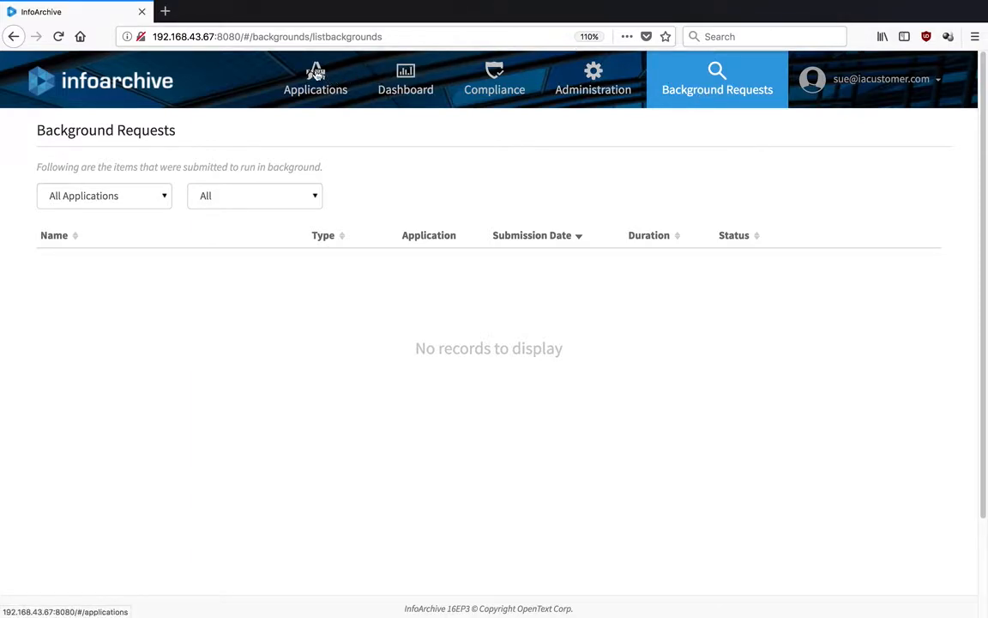
click(316, 76)
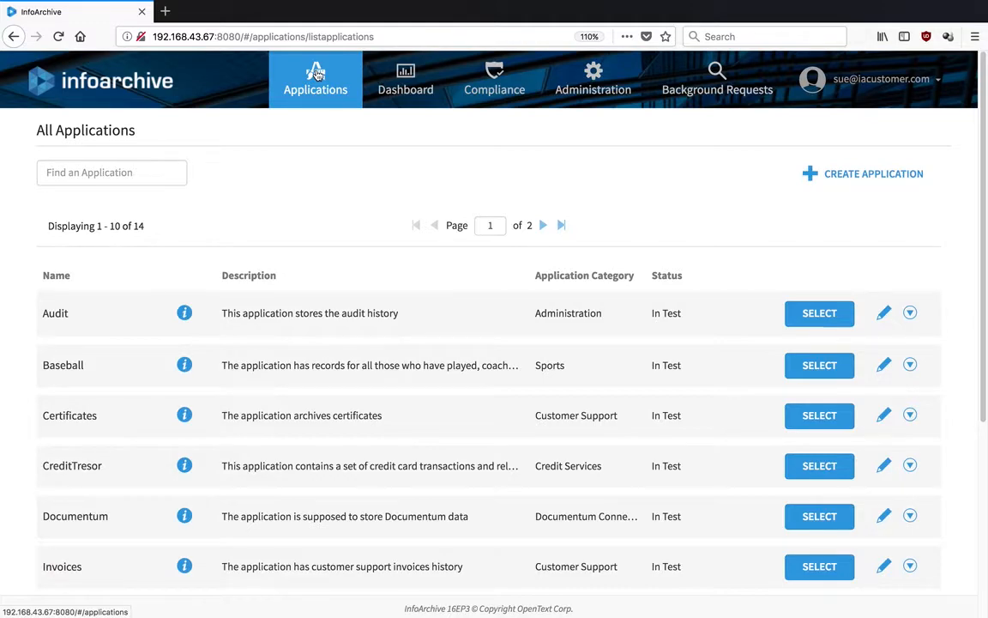
mouse_move(638, 5)
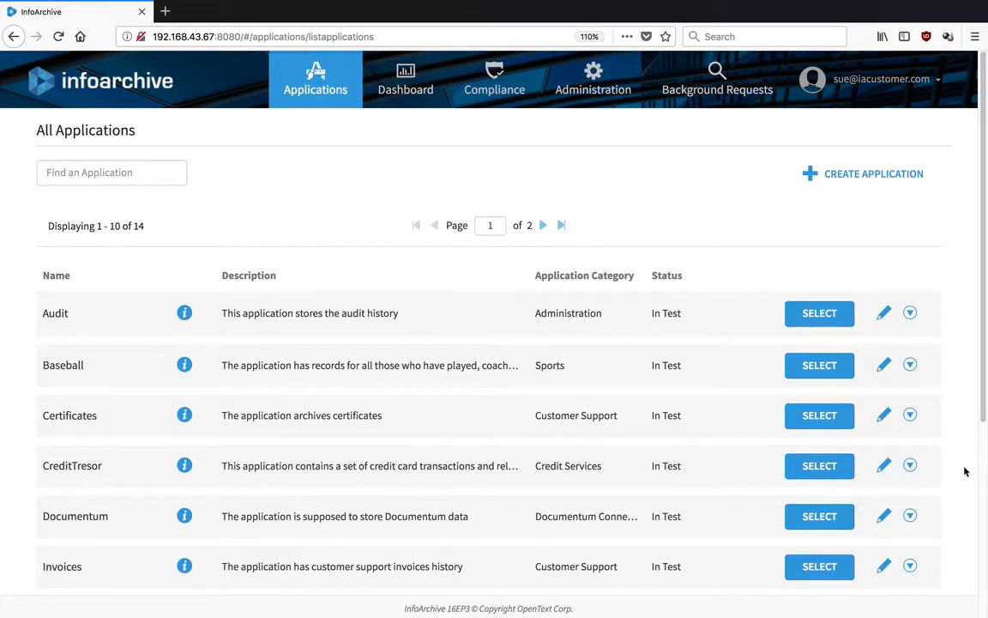
scroll(984, 483, down, 5)
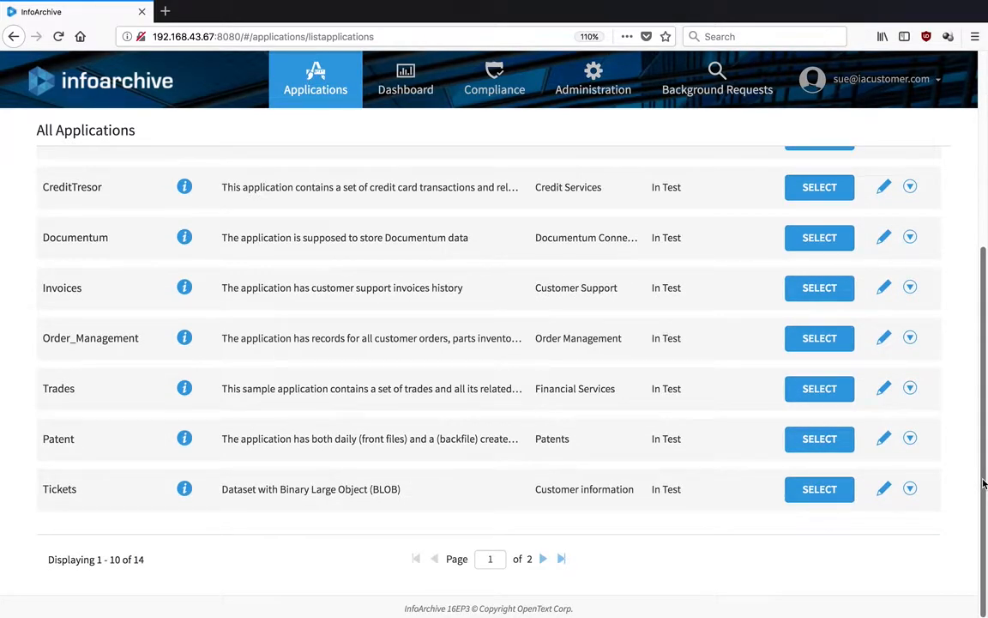
Search Tickets records for first name Susan, then return to All Applications.
click(806, 493)
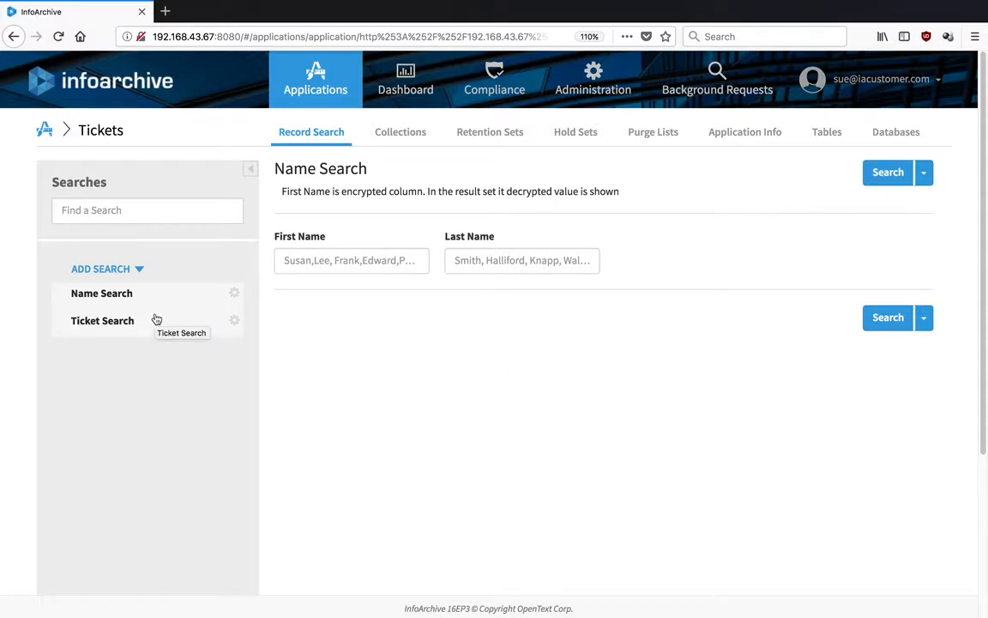
click(340, 265)
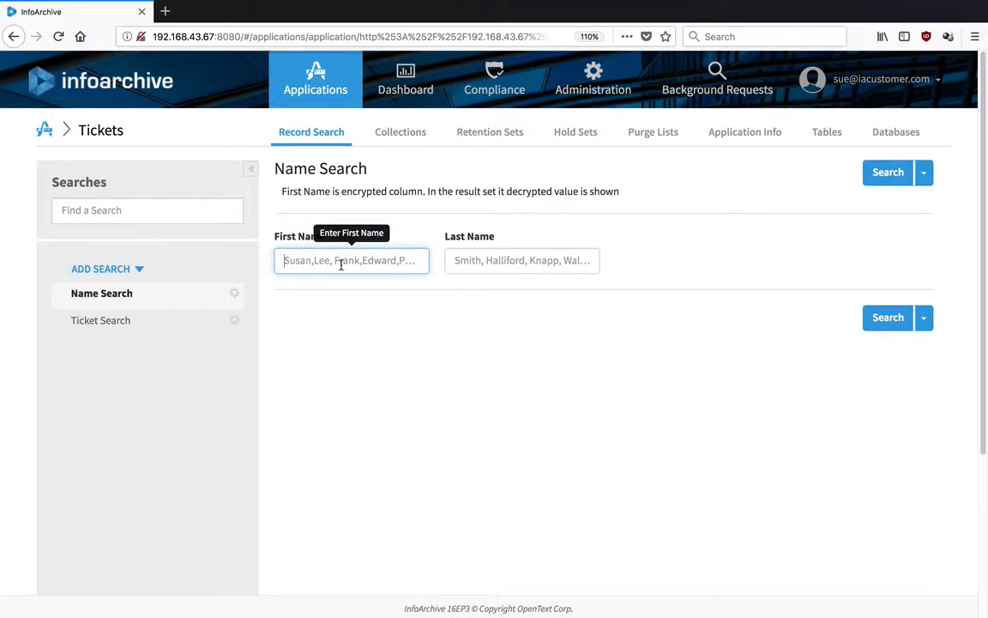
text(Susan)
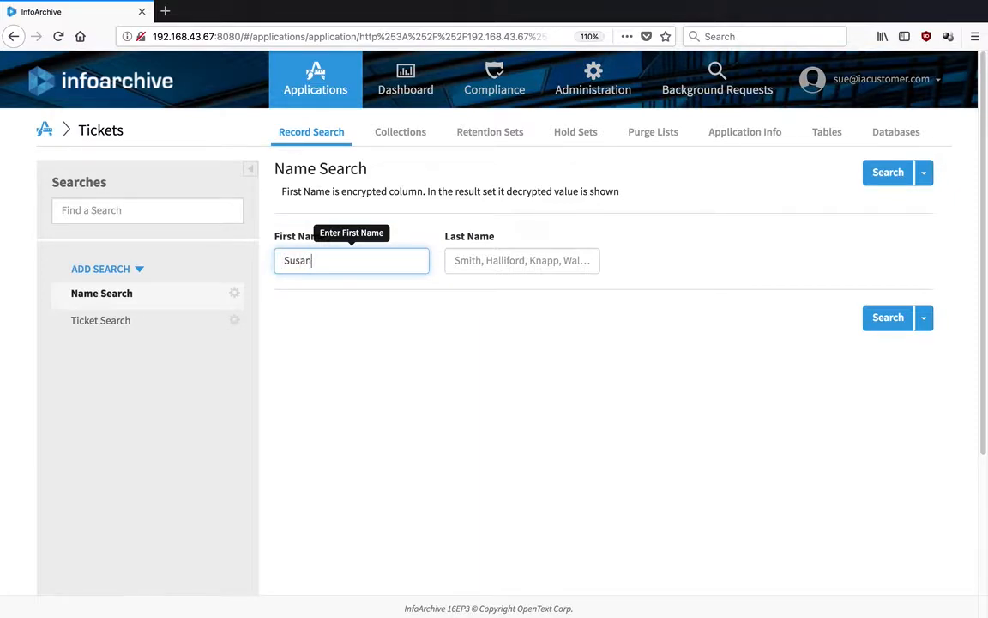
key(Return)
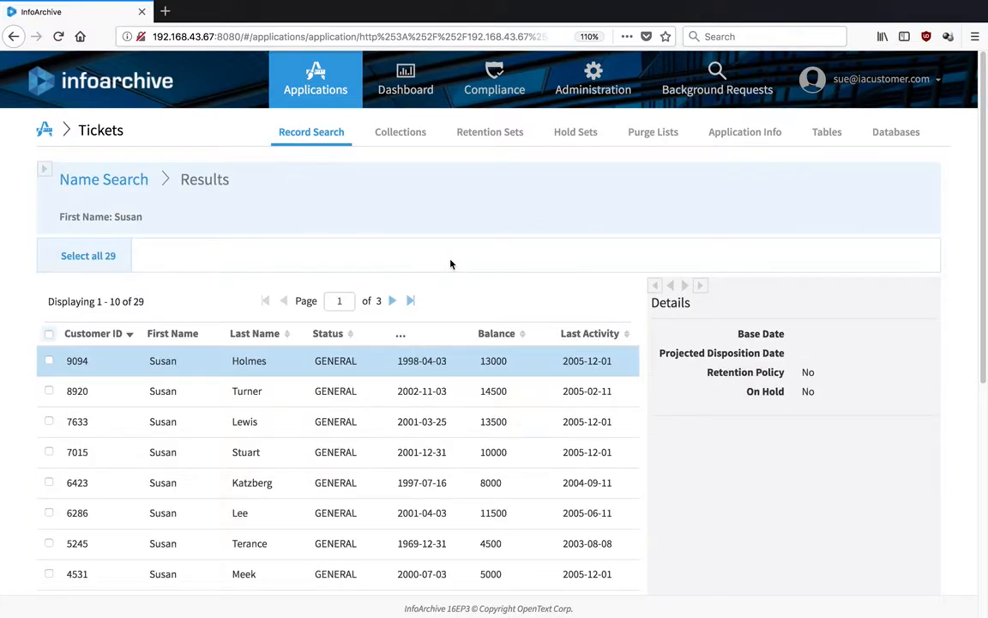
click(41, 131)
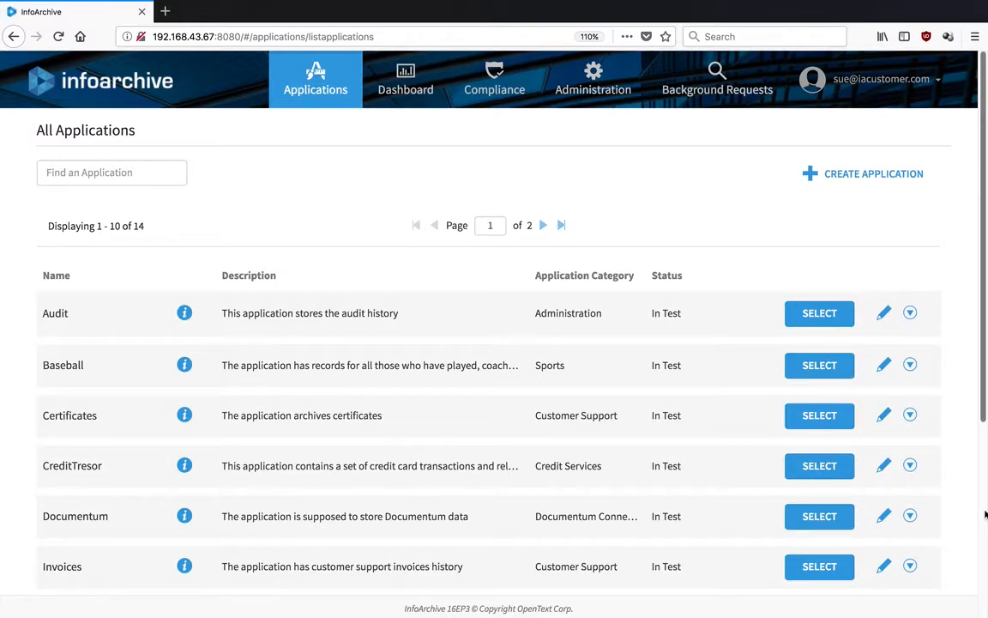
Open Invoices and search invoice dates from 2018-02-26 to 2018-02-26, finding no records.
scroll(984, 513, down, 5)
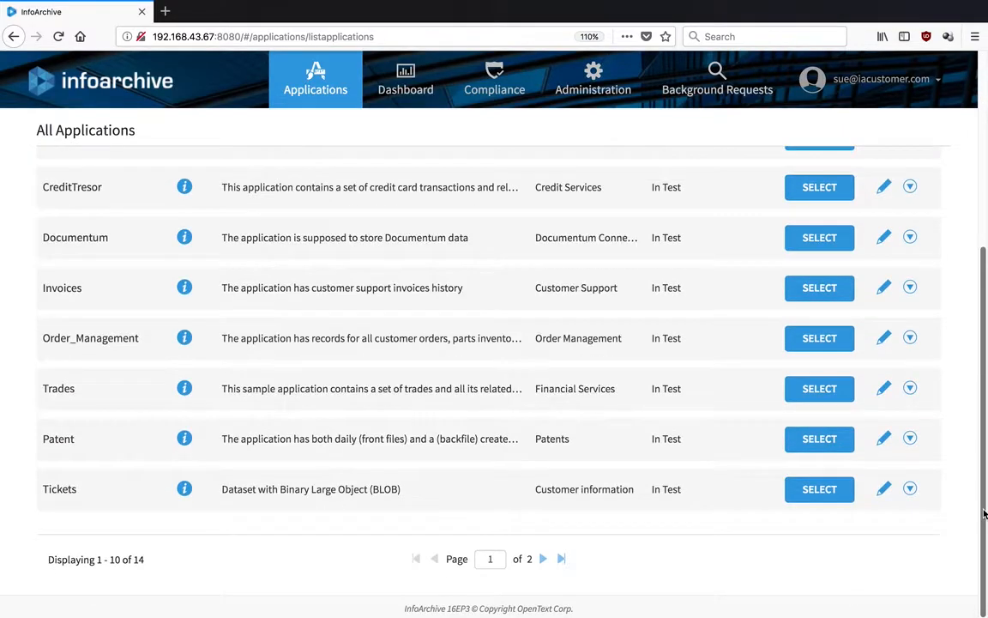
click(818, 289)
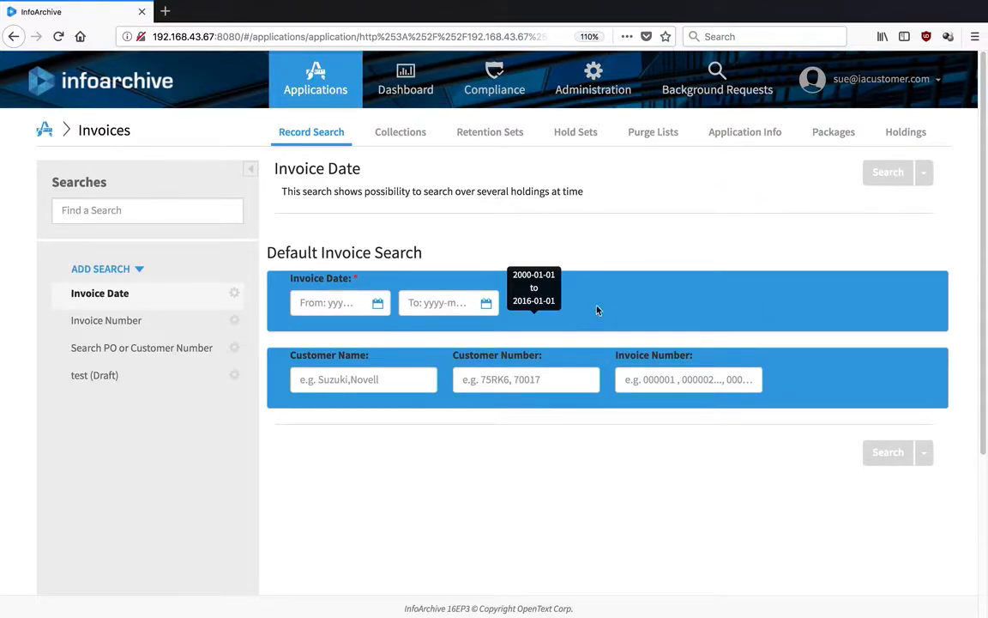
click(485, 304)
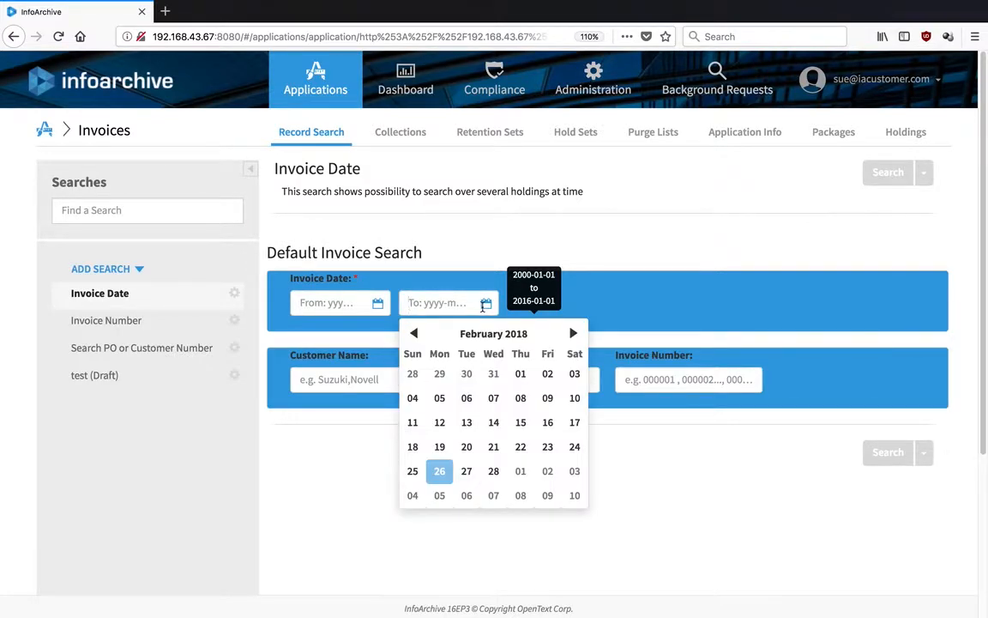
click(439, 471)
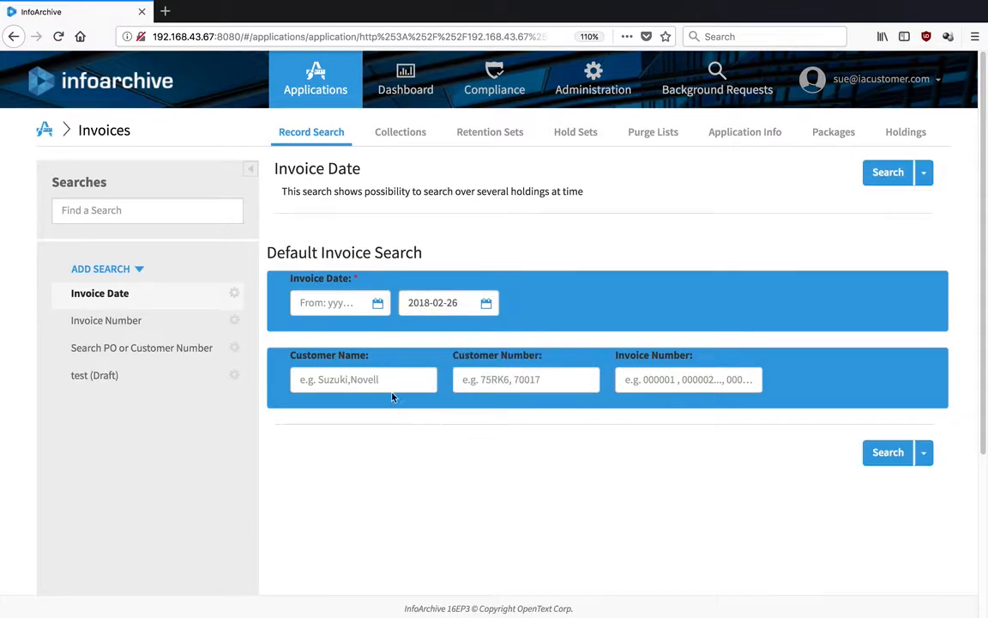
click(355, 303)
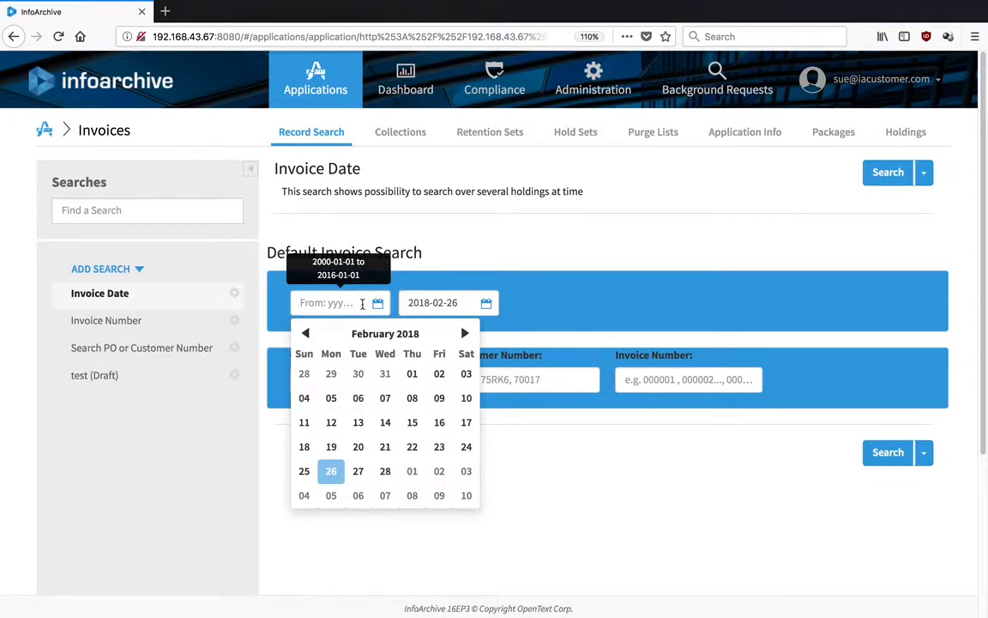
click(332, 471)
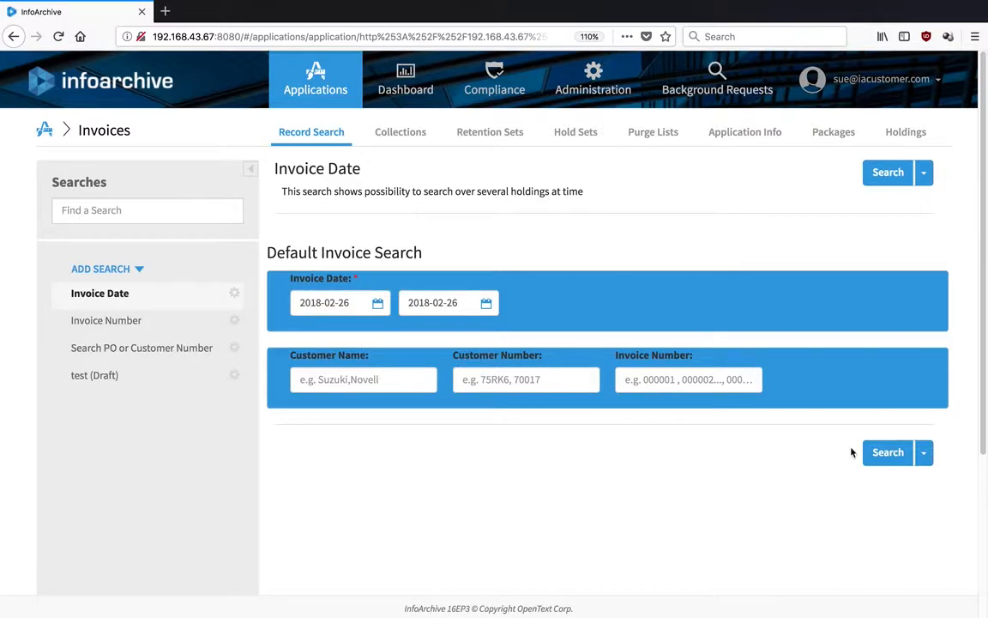
click(883, 453)
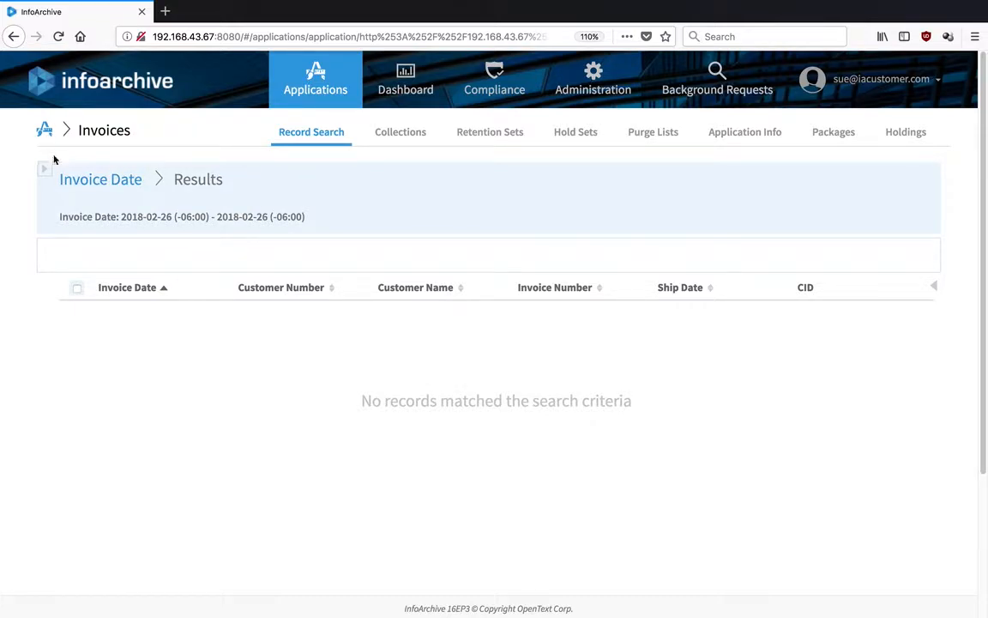
Change the start date to 2000-02-26 and rerun the invoice search for 17 records.
click(86, 179)
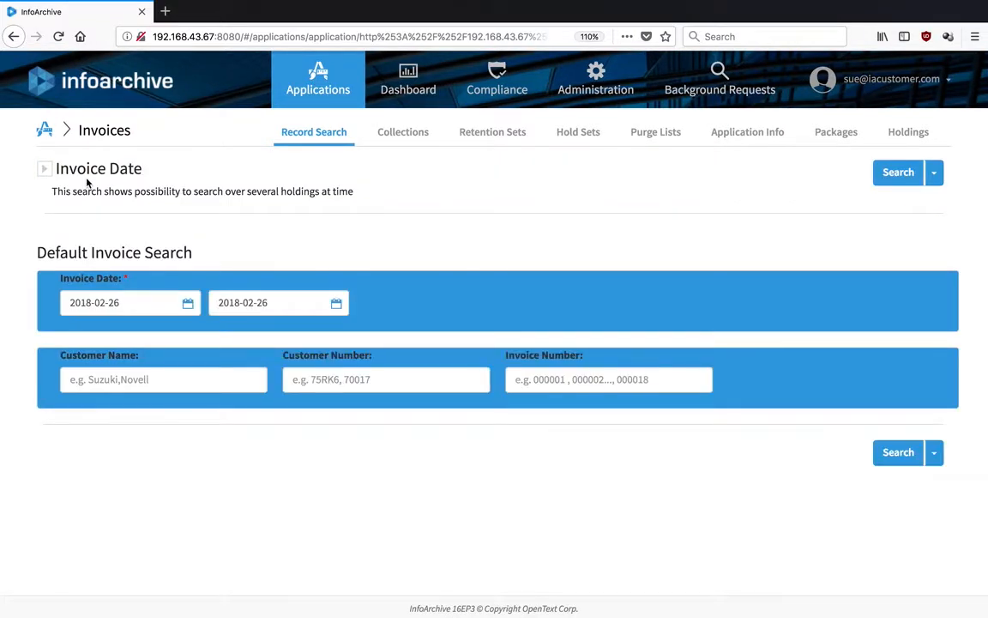
click(89, 303)
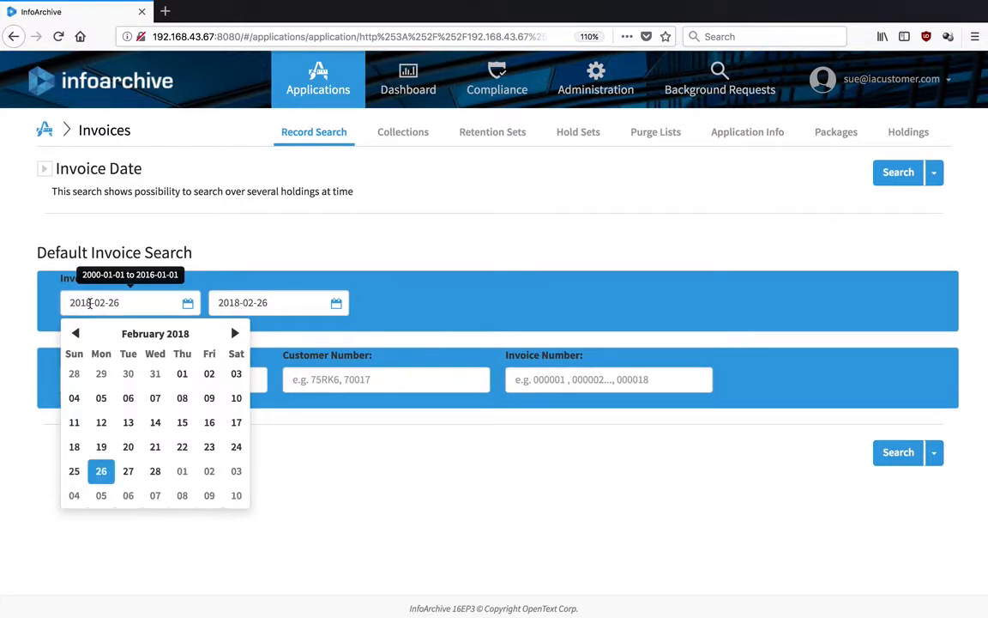
key(BackSpace)
key(BackSpace)
text(00)
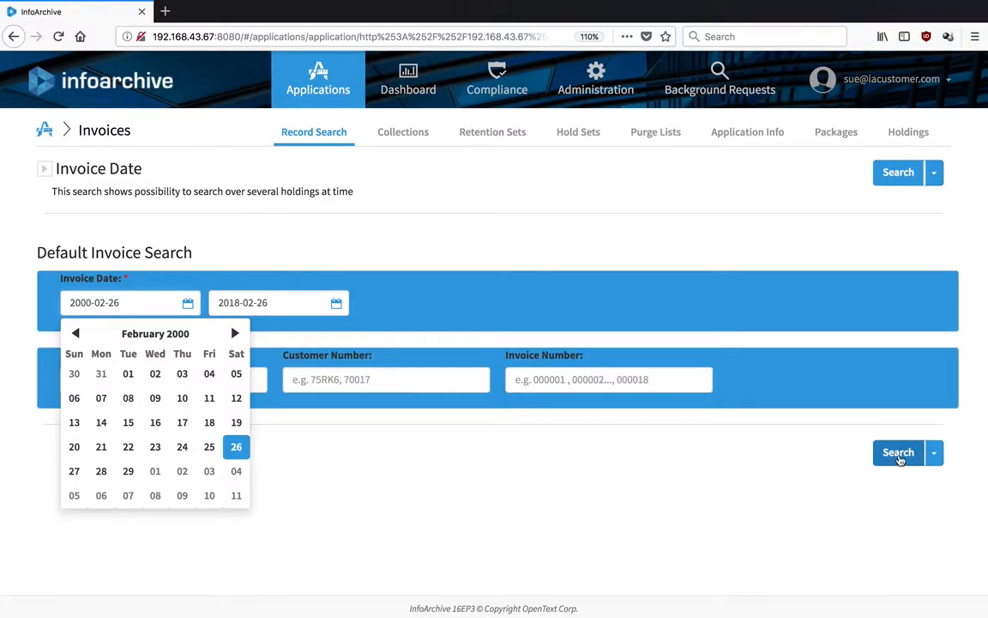
click(898, 454)
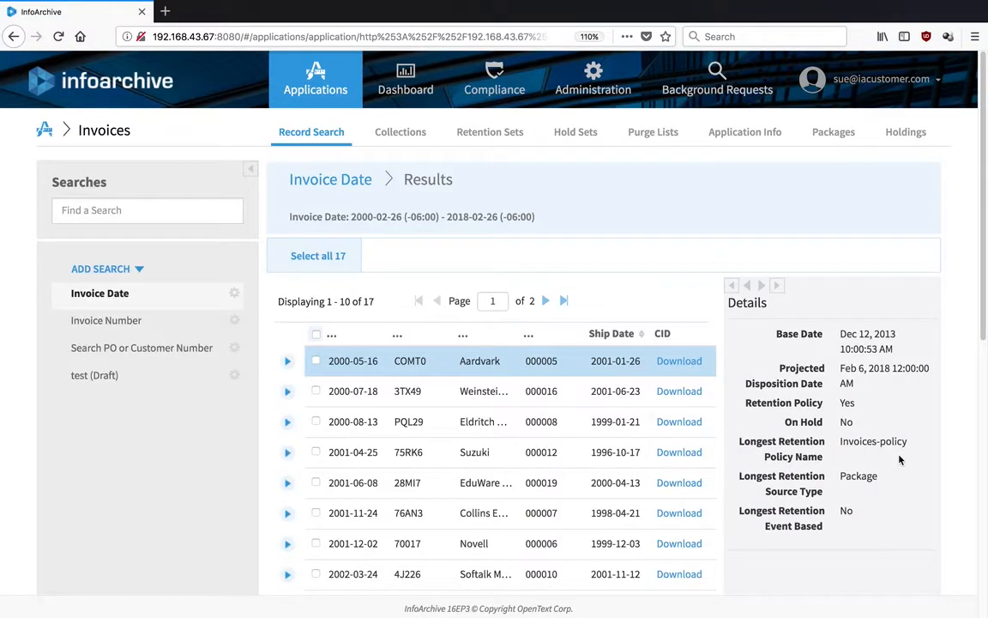
Open the first invoice result's segment-01 PDF in Preview instead of saving it.
click(691, 360)
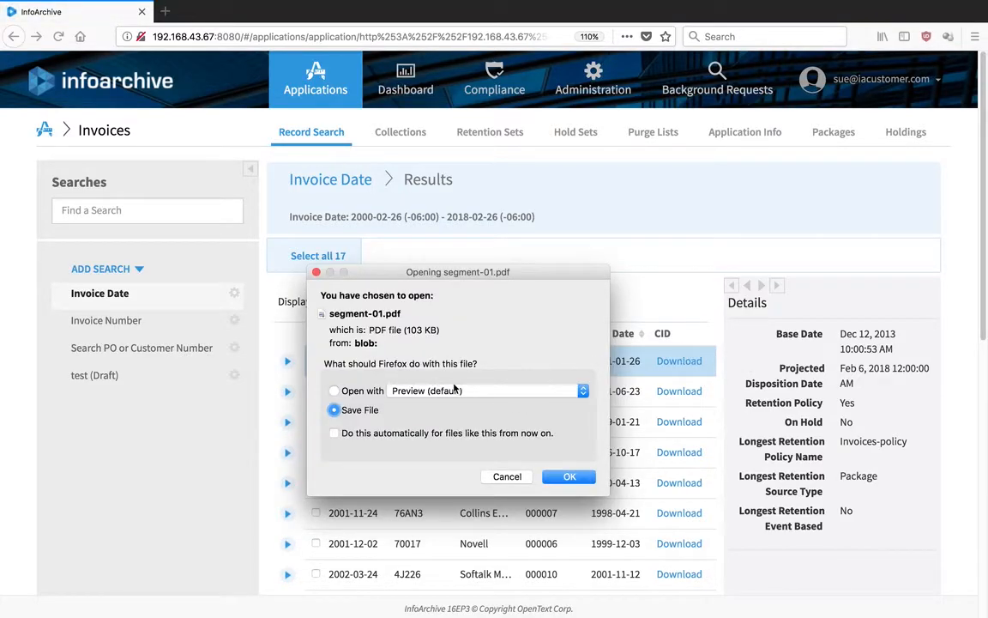
click(351, 392)
click(577, 475)
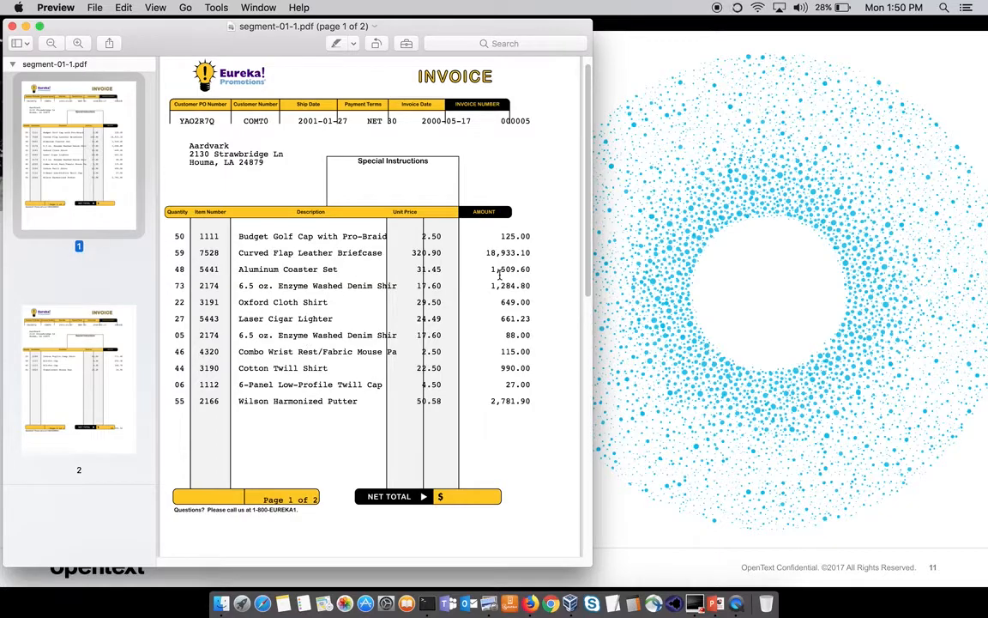
Switch from Preview back to Firefox showing the InfoArchive Invoice Date results.
click(526, 606)
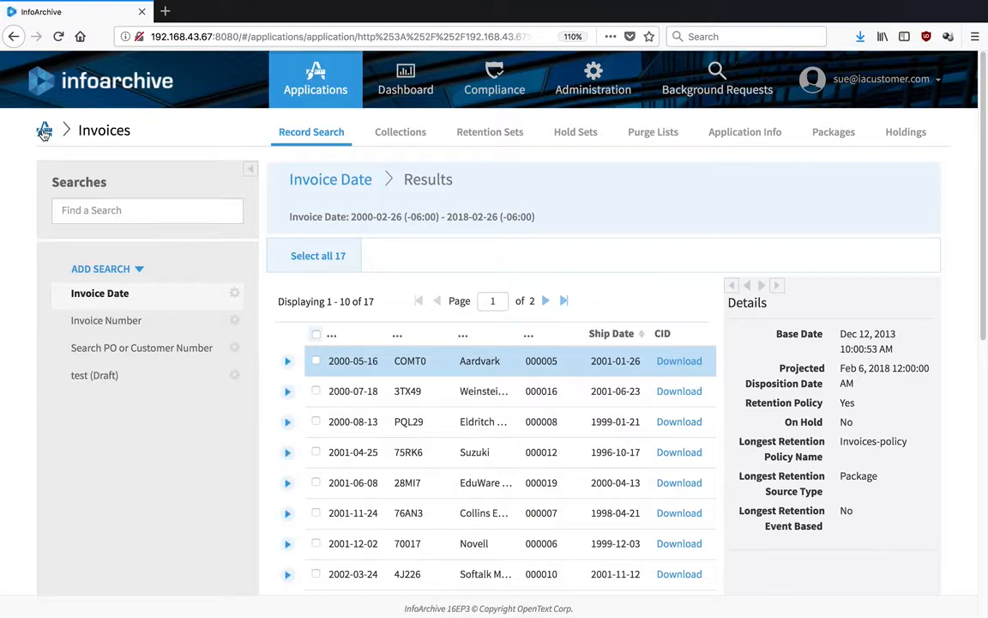
Return to the applications list and select the Trades application's Record Search.
click(44, 133)
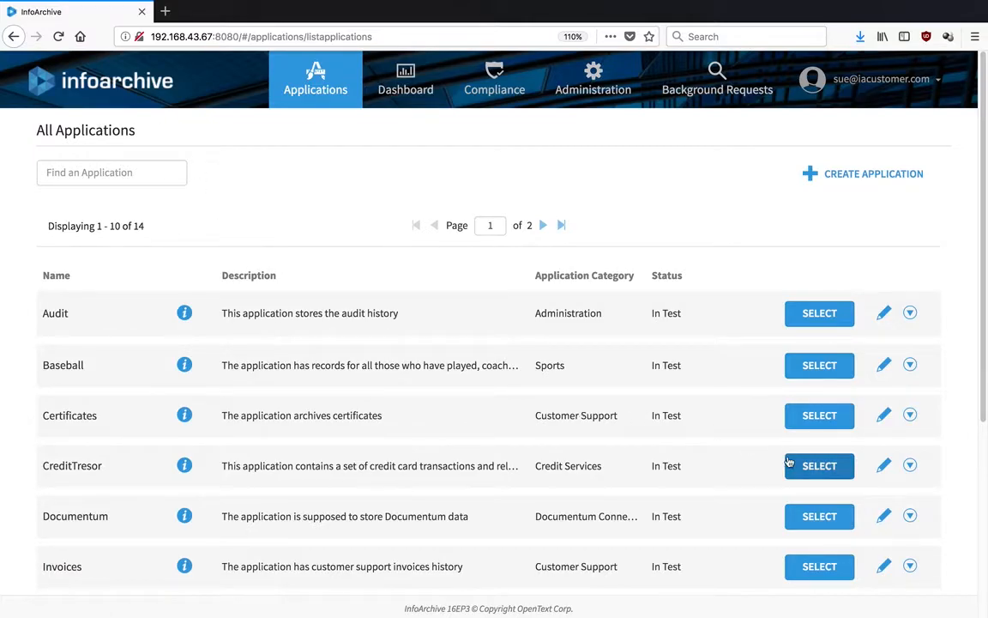
click(983, 522)
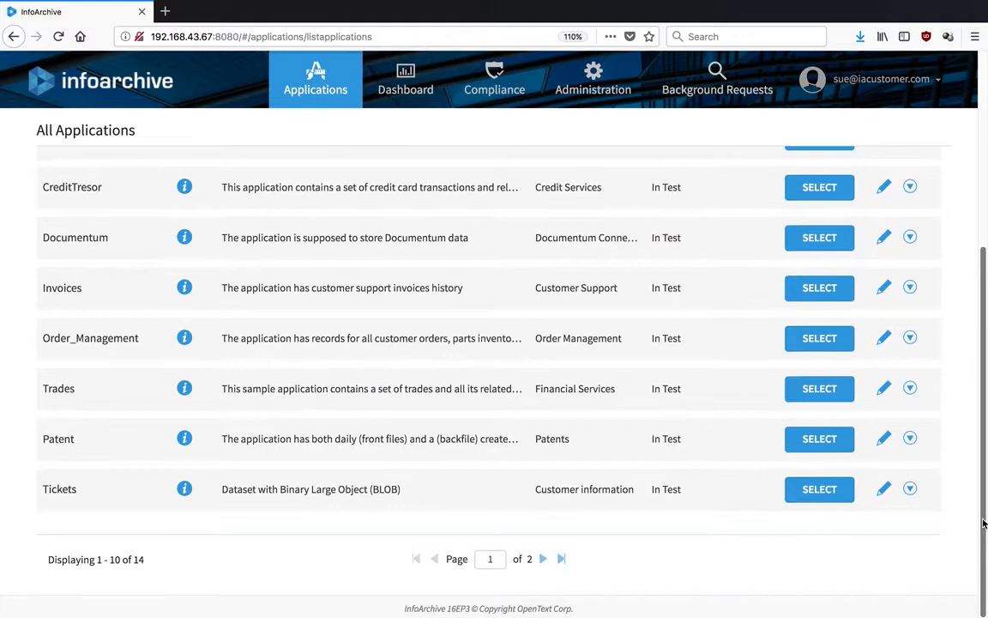
click(817, 386)
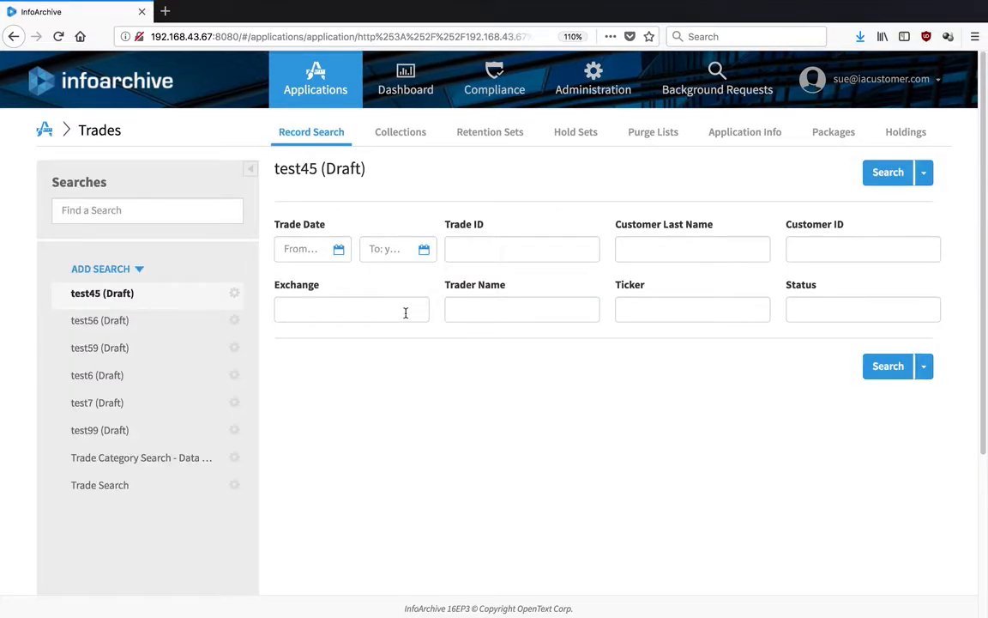
Show the ADD SEARCH options (Create New, Import from ZIP file) for Trades.
click(133, 270)
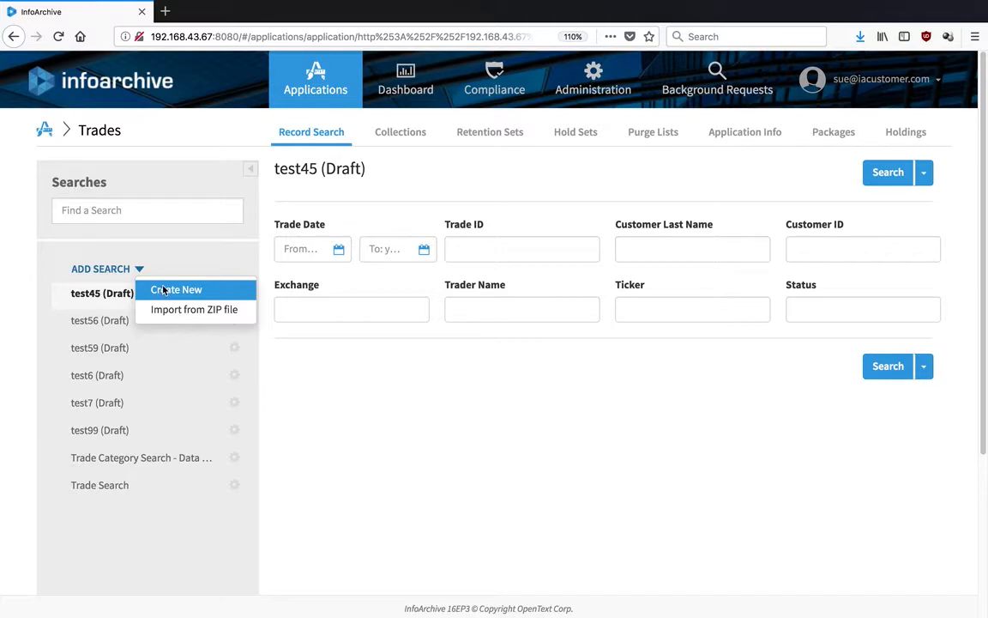
Create a new search named 'searchtest' and advance to the Criteria step.
click(164, 291)
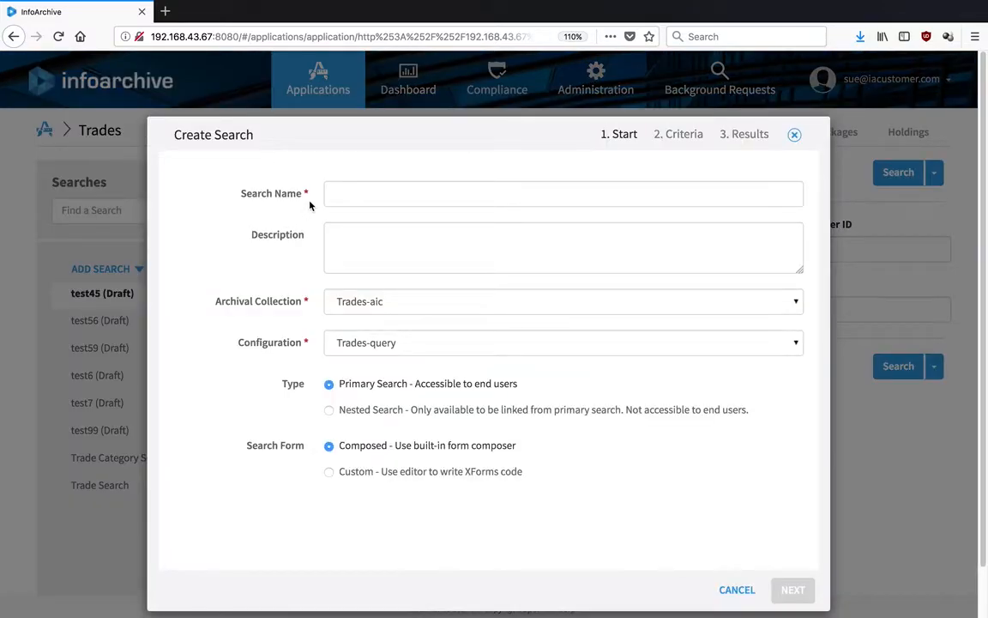
click(360, 187)
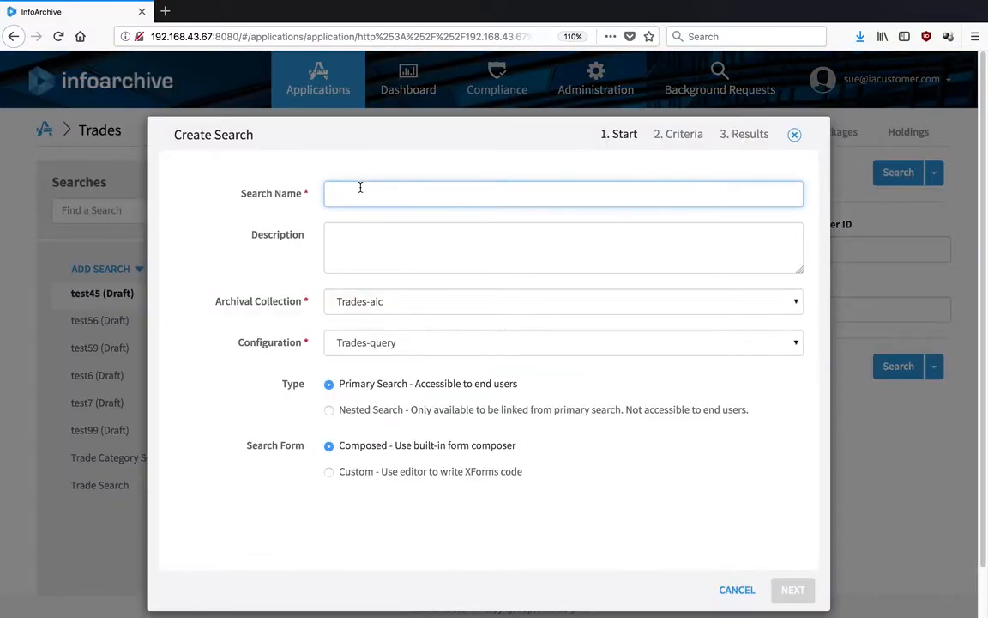
text(s)
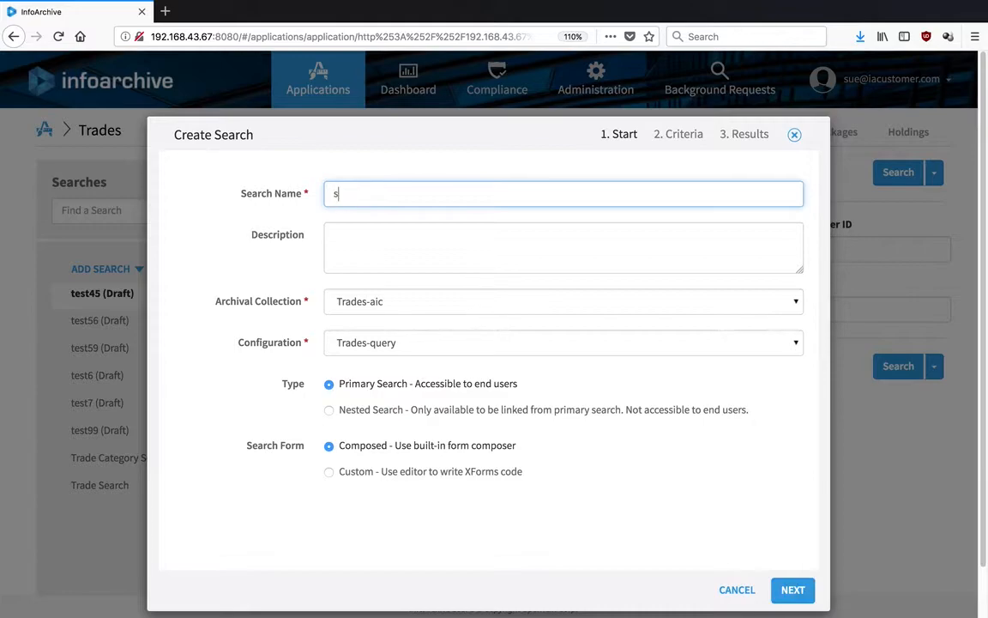
text(earchtest)
click(795, 592)
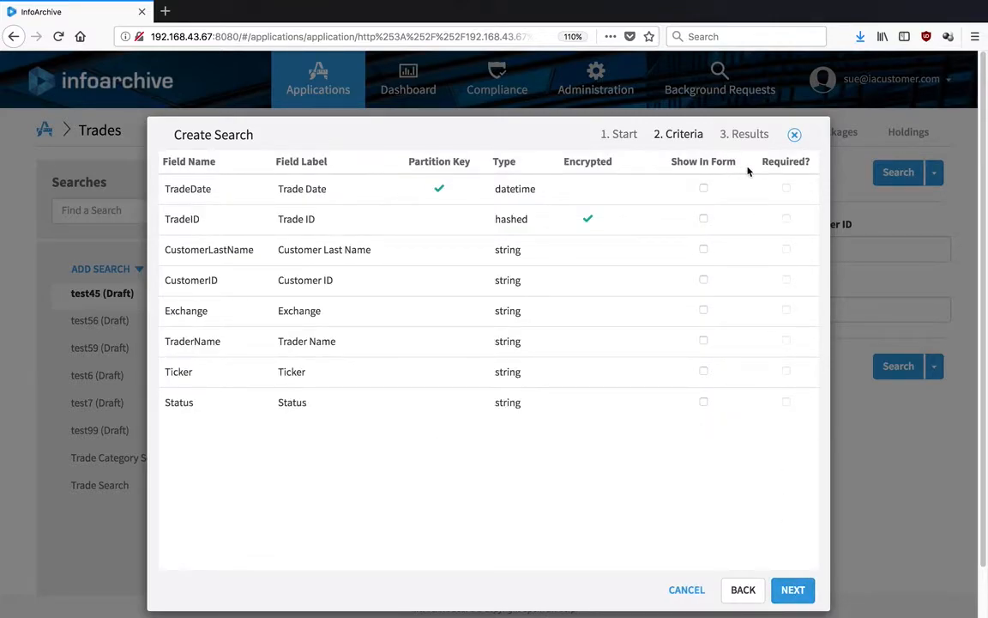
Show TradeDate, TradeID, CustomerLastName and Ticker in the form, then advance to Results.
click(702, 188)
click(703, 220)
click(703, 249)
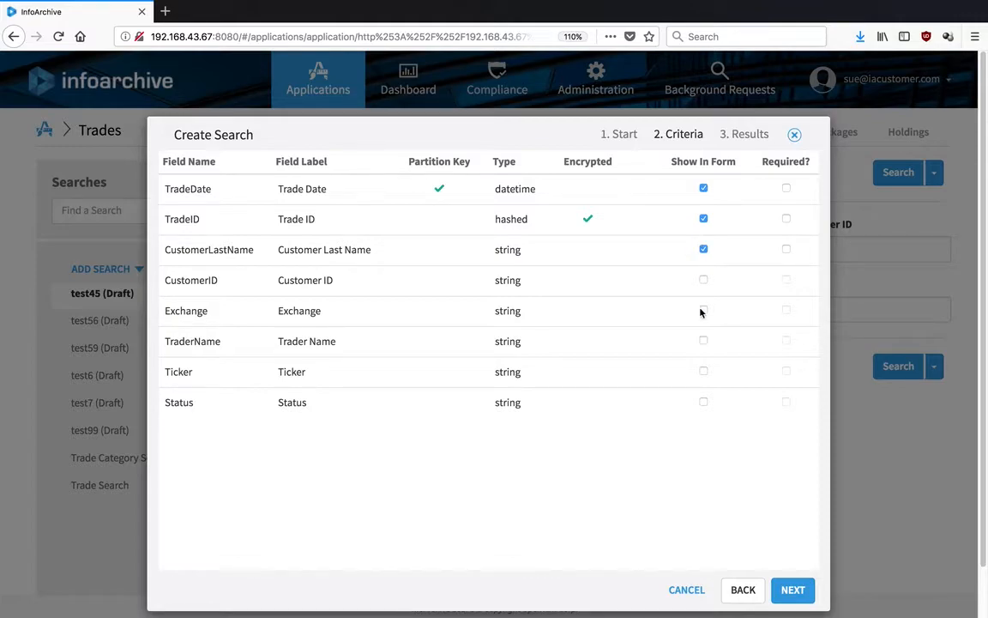
click(703, 374)
click(793, 591)
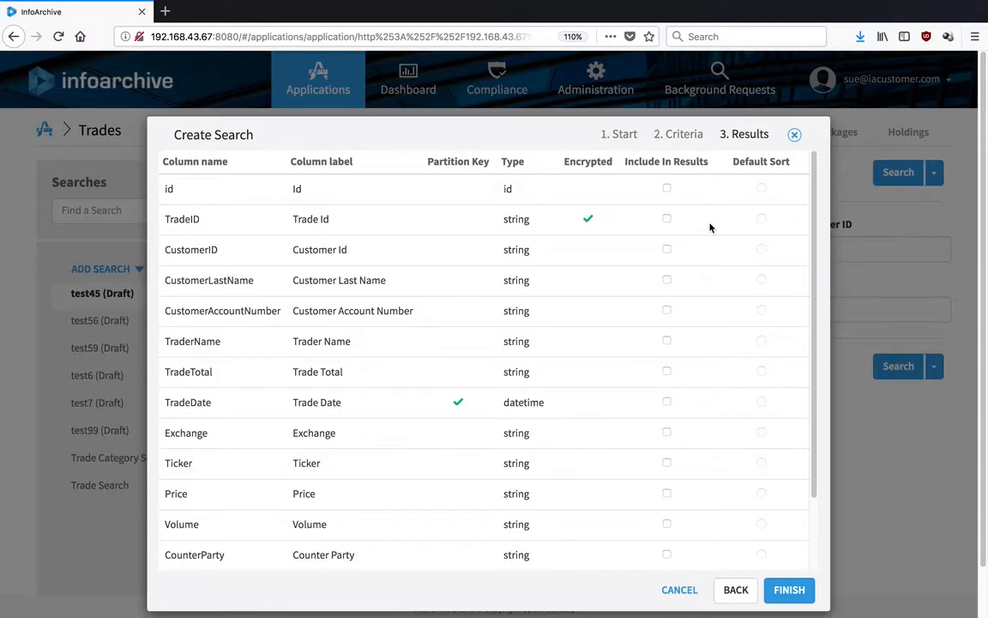
Include id, CustomerID, CustomerLastName and CustomerAccountNumber as result columns.
click(665, 188)
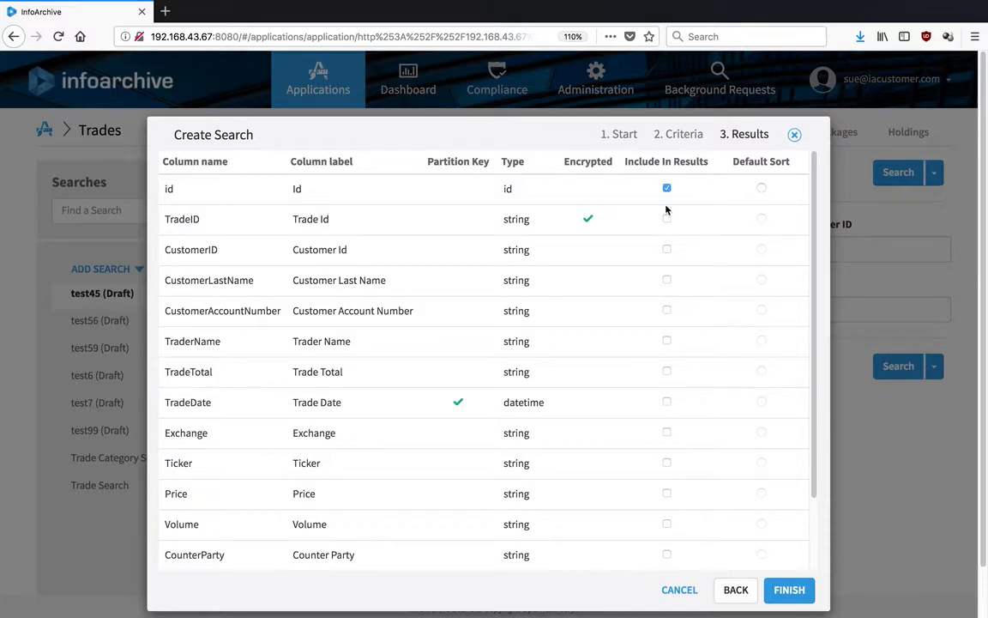
click(667, 249)
click(665, 249)
click(666, 249)
click(666, 280)
click(667, 311)
Include TraderName, TradeTotal, TradeDate, Ticker, Price, Volume and CounterParty as result columns.
click(667, 340)
click(667, 370)
click(666, 402)
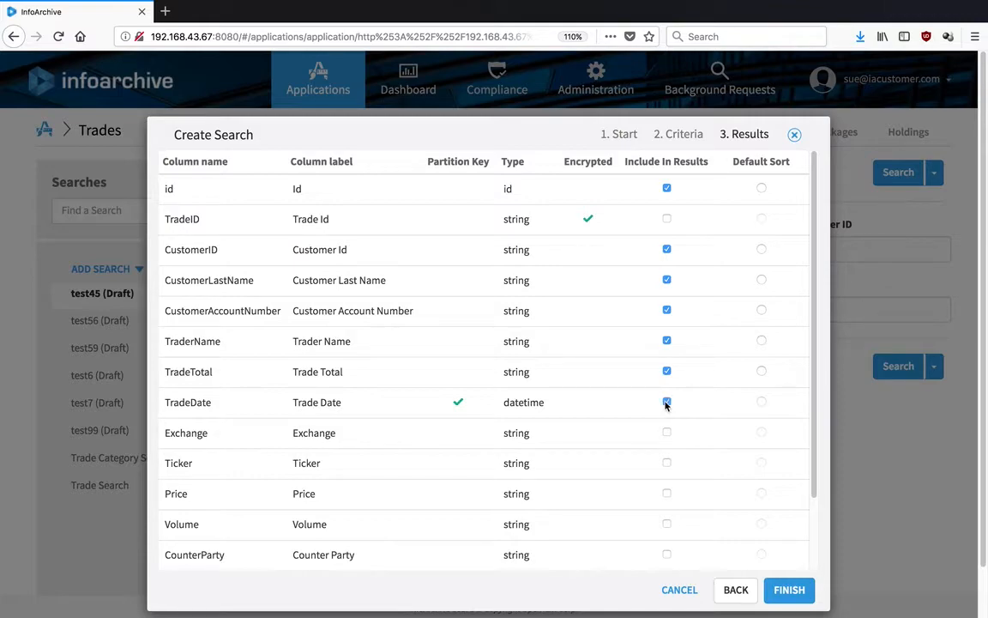
click(666, 464)
click(667, 494)
click(666, 524)
click(667, 525)
Finish the searchtest wizard, then review Customer Last Name's Single binding type and cancel.
click(789, 591)
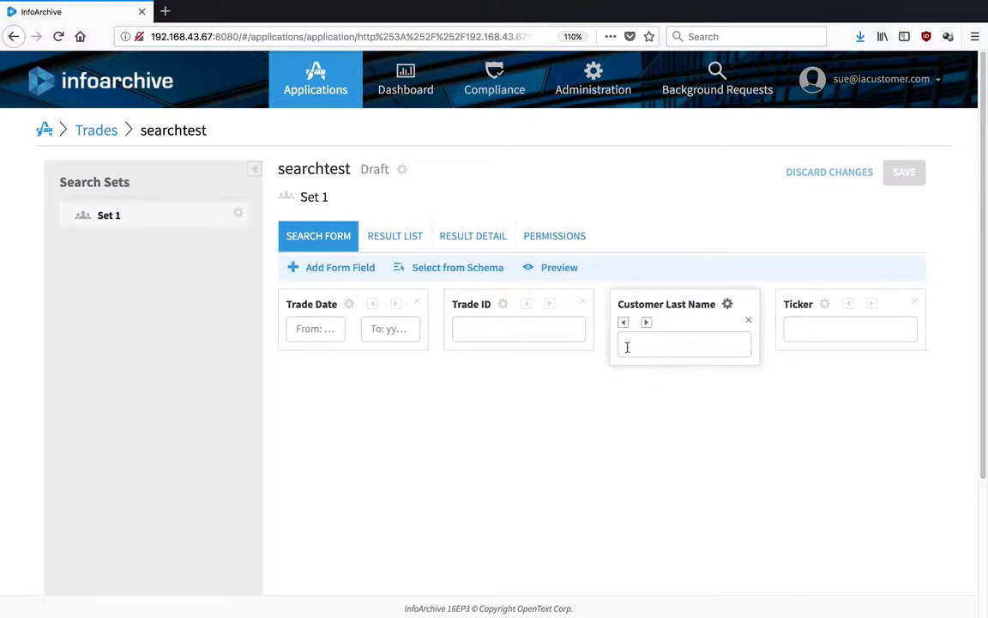
click(727, 305)
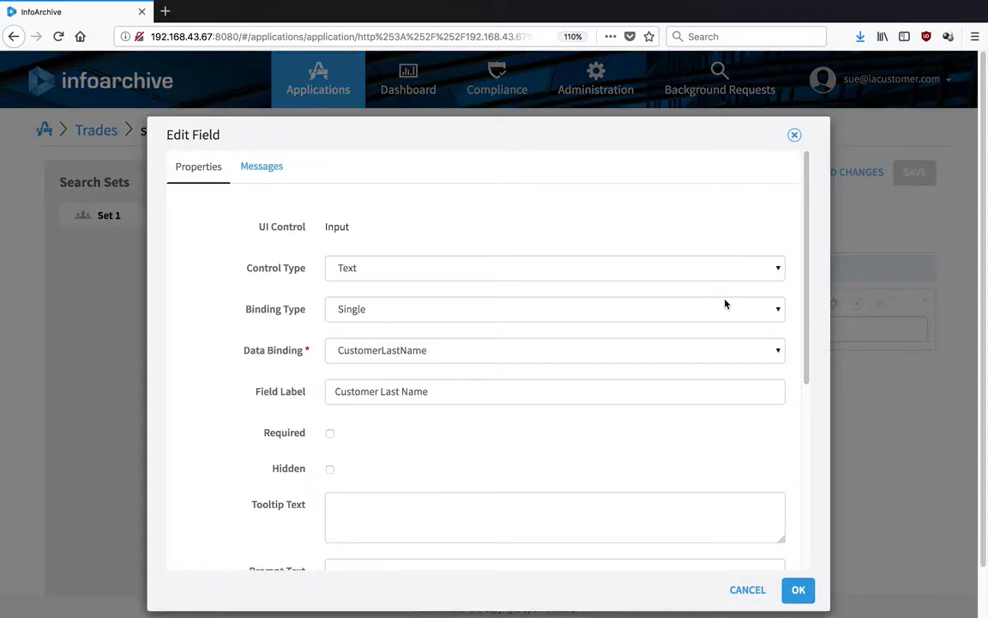
click(725, 304)
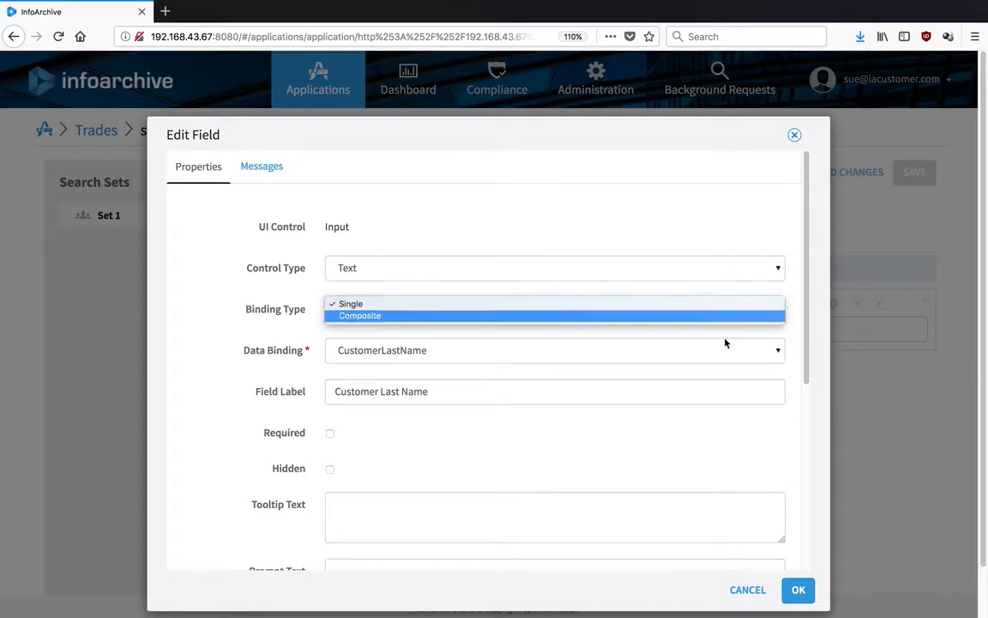
click(755, 597)
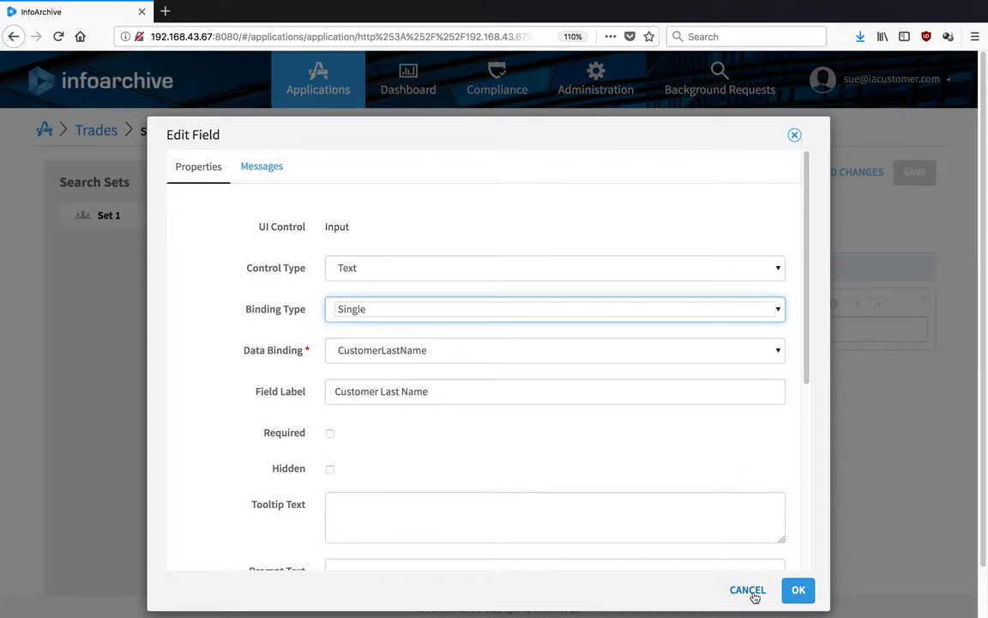
click(757, 592)
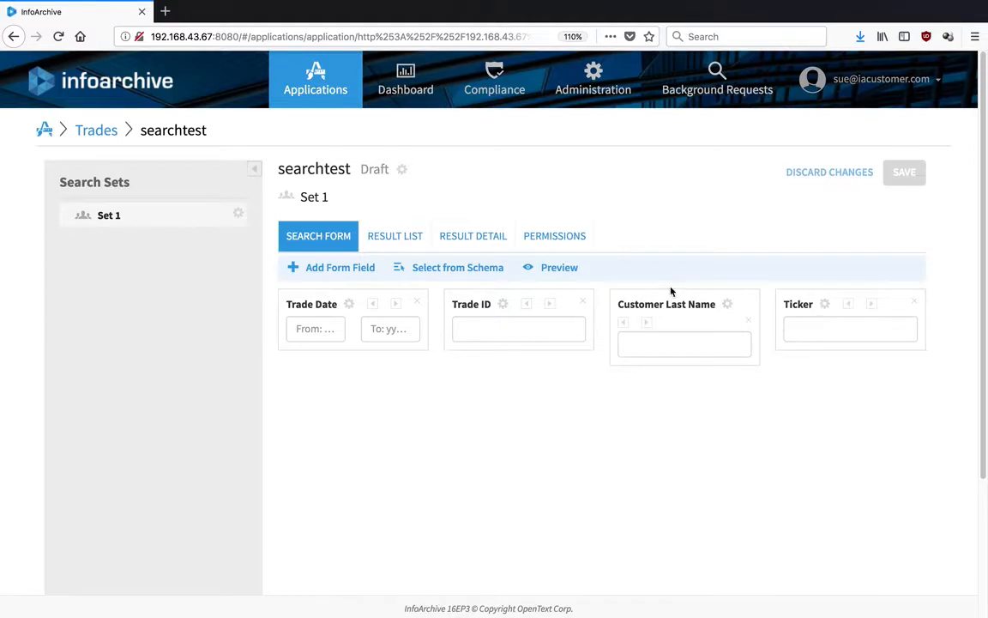
In Result Detail, add schema fields id, TradeID, CustomerID, CustomerLastName, CustomerAccountNumber and TraderName.
click(494, 247)
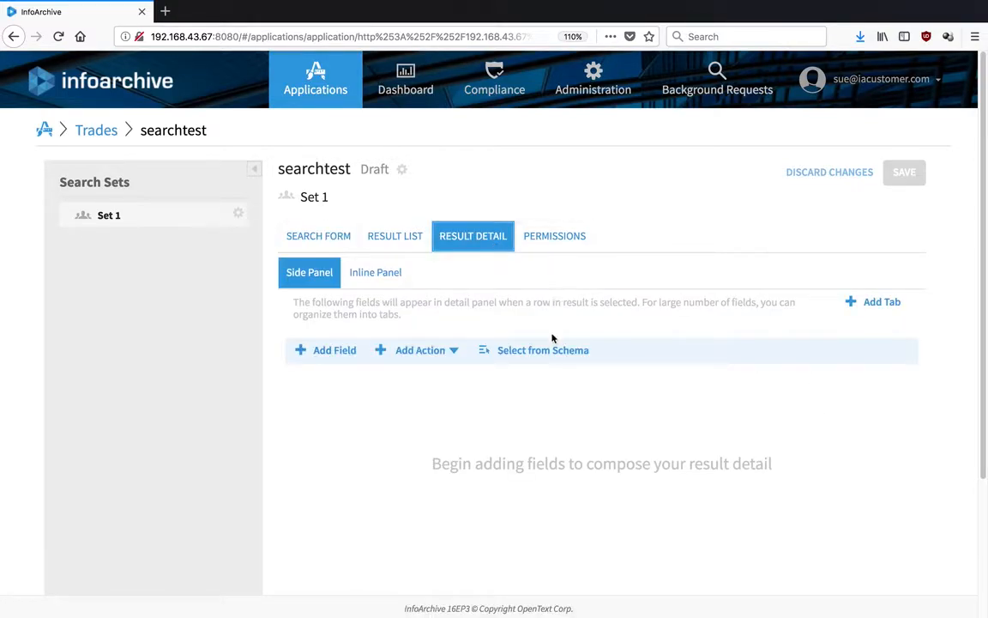
click(535, 350)
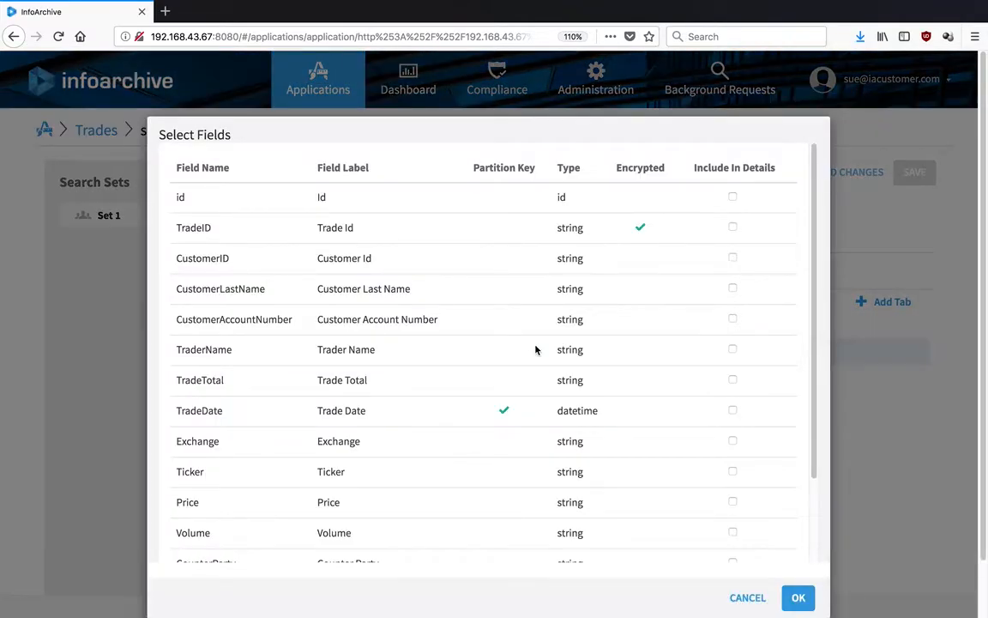
click(732, 197)
click(732, 228)
click(733, 259)
click(733, 289)
click(732, 319)
click(733, 350)
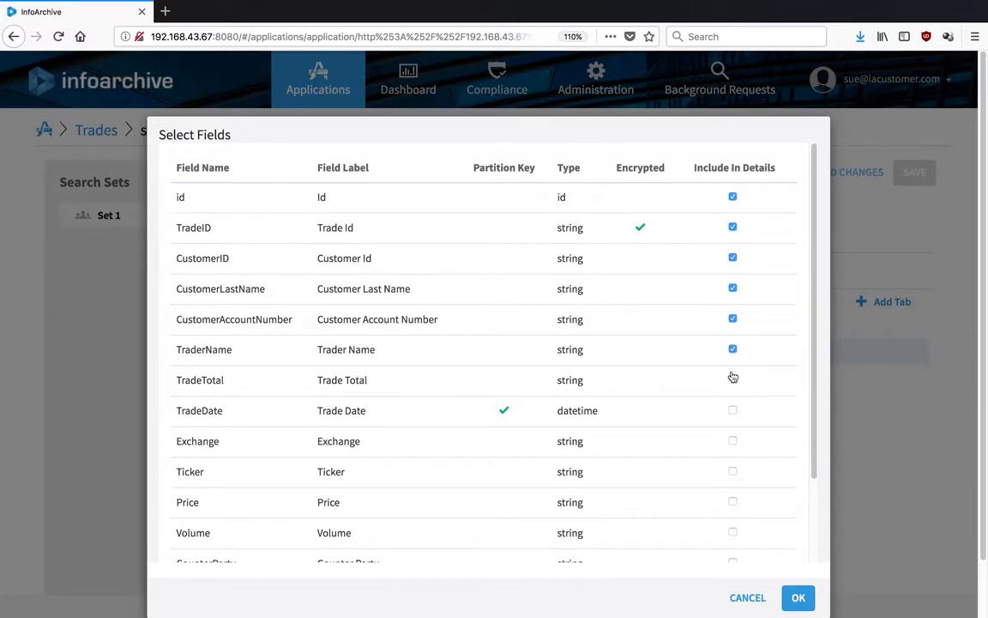
Add TradeTotal, TradeDate, Exchange, Ticker, Price and Volume to the result details and confirm.
click(733, 380)
click(733, 411)
click(732, 441)
click(732, 471)
click(732, 501)
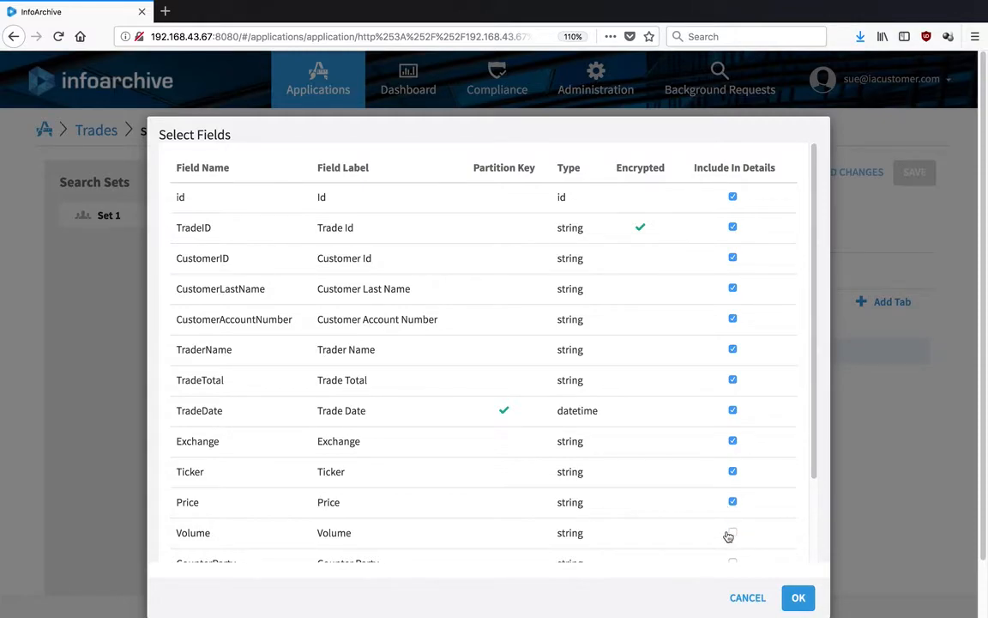
click(731, 533)
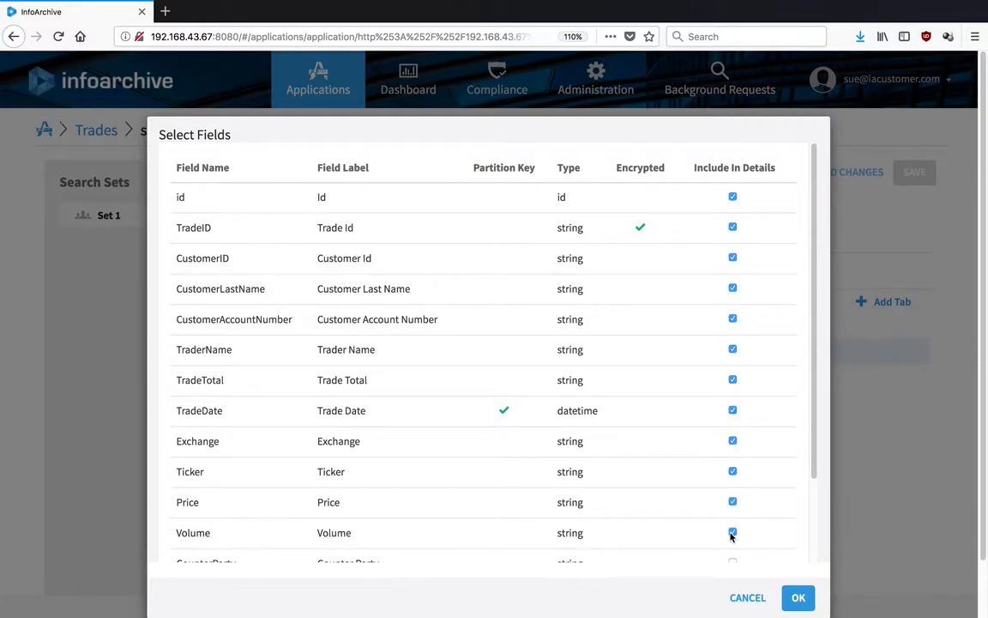
click(798, 599)
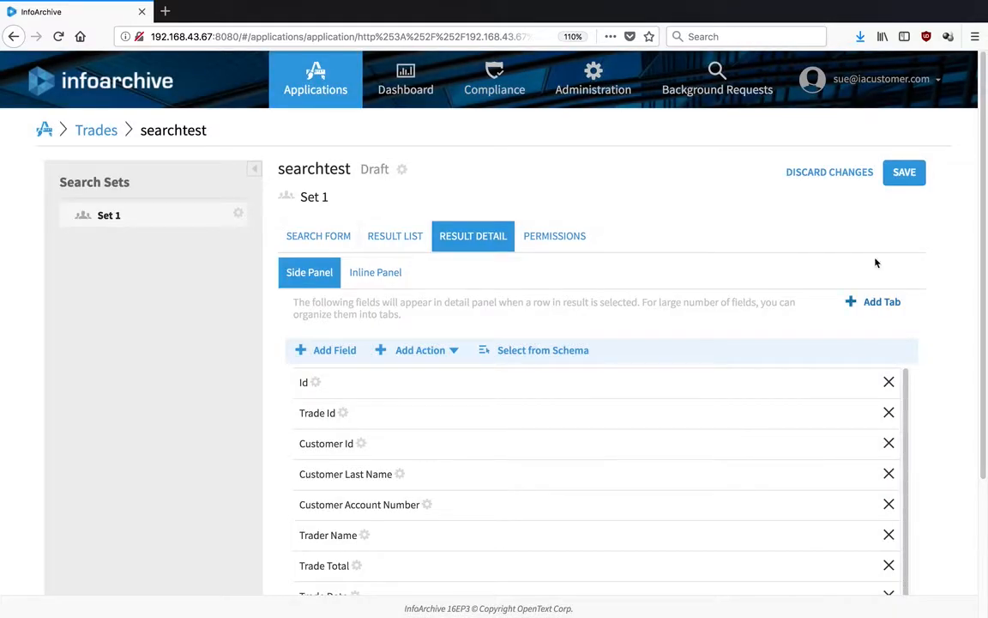
Save the searchtest search, dismiss the confirmation, and return to the Trades application page.
click(893, 171)
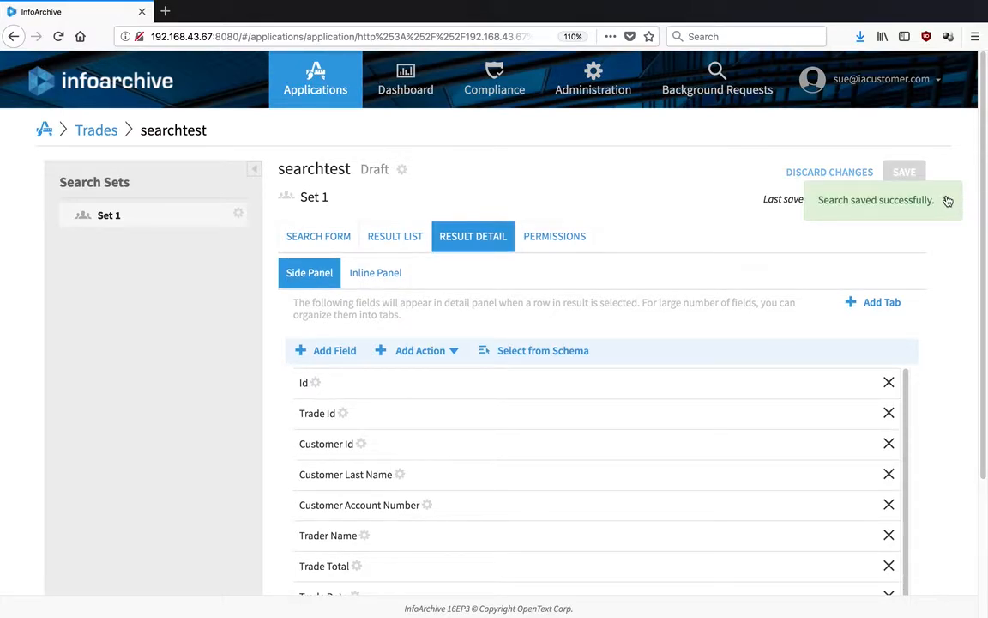
click(948, 201)
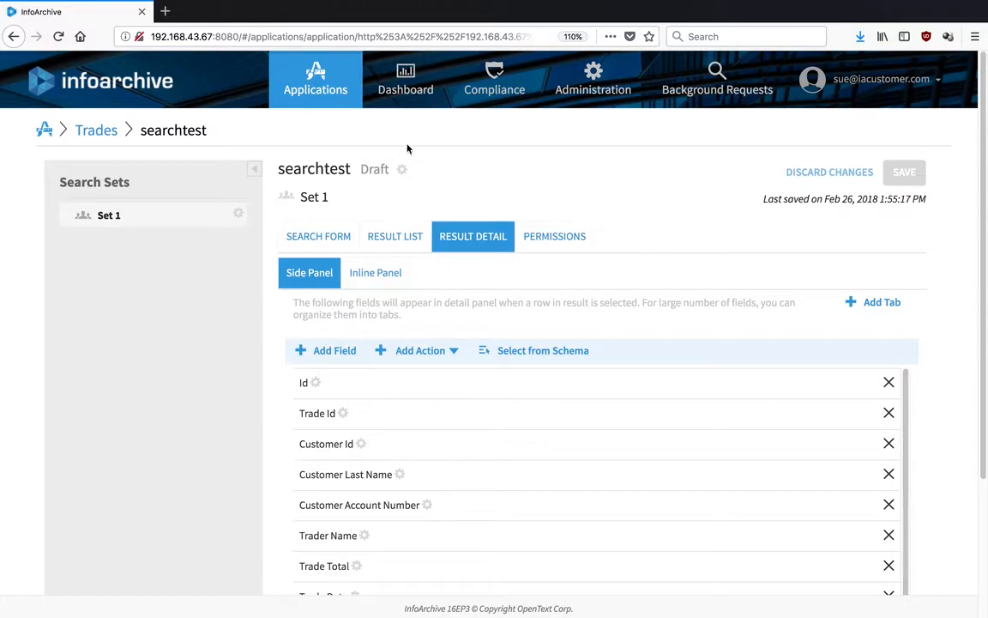
click(108, 132)
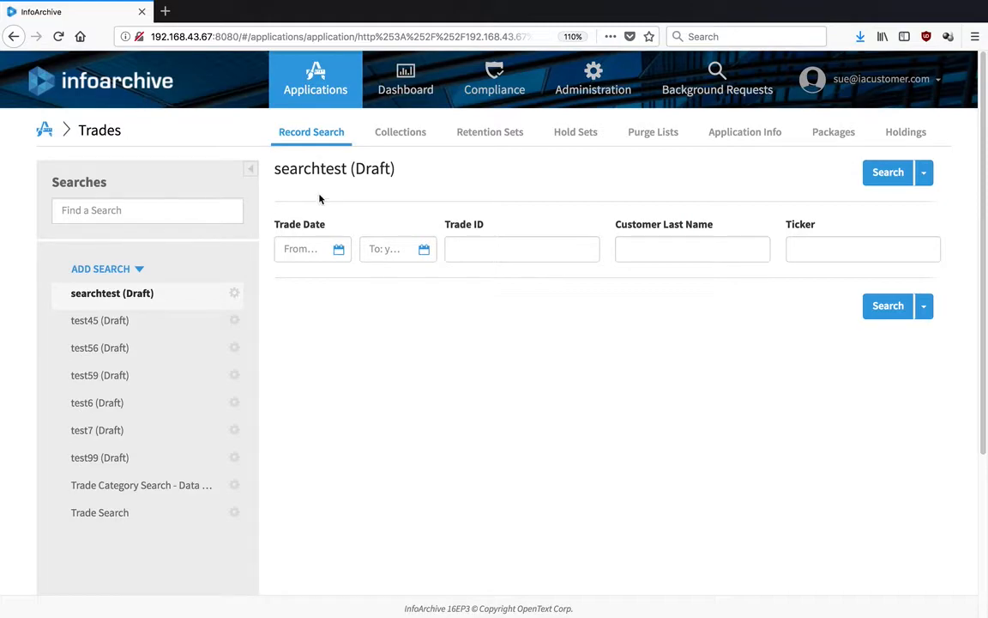
Enter OTEX in uppercase as the searchtest Trade ID criterion, replacing the lowercase otex.
click(569, 249)
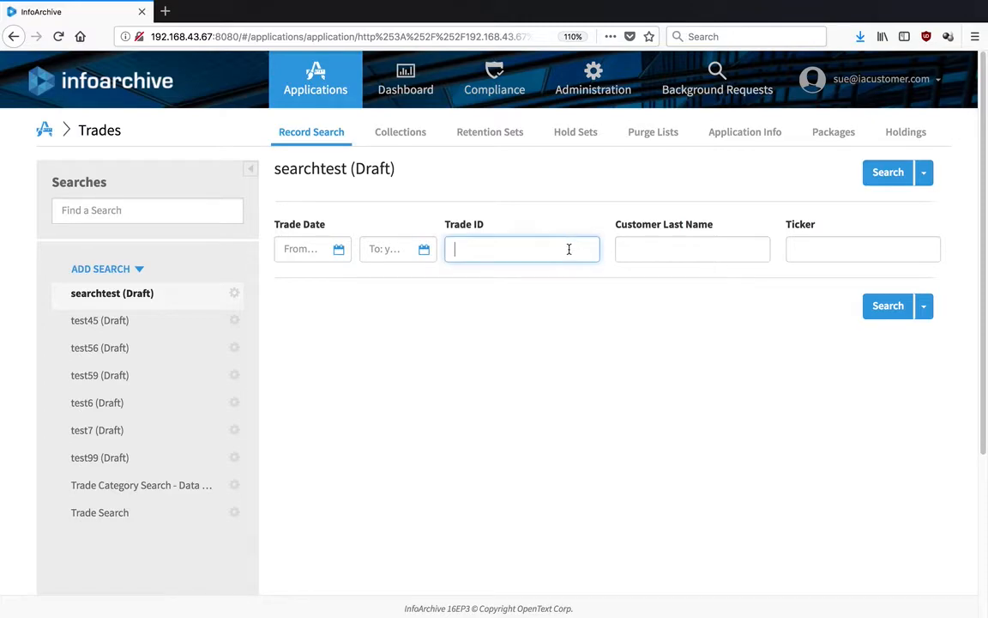
text(otex)
key(BackSpace)
key(BackSpace)
key(BackSpace)
key(BackSpace)
text(OTEX)
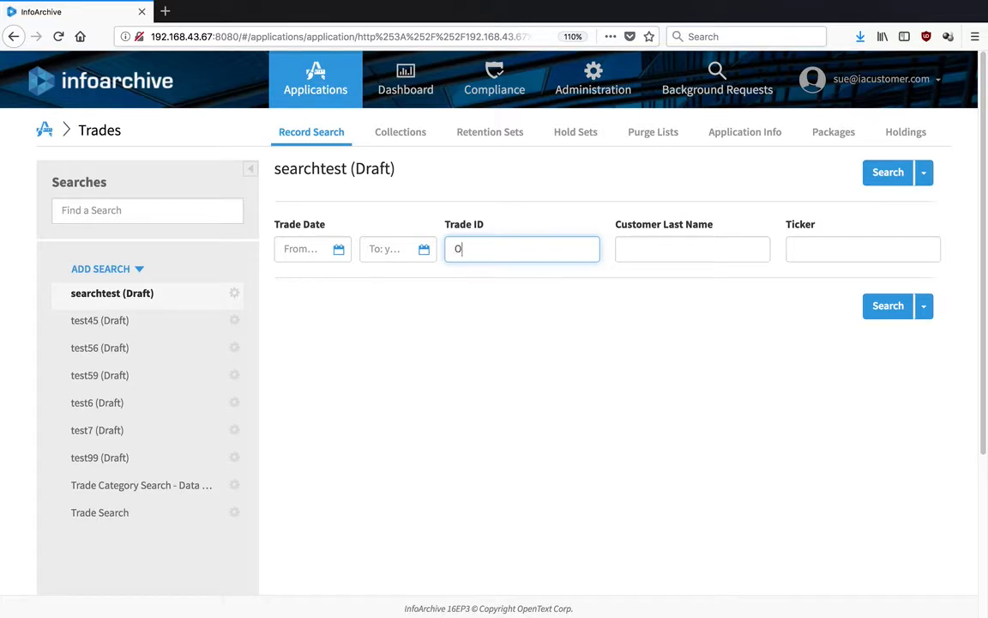
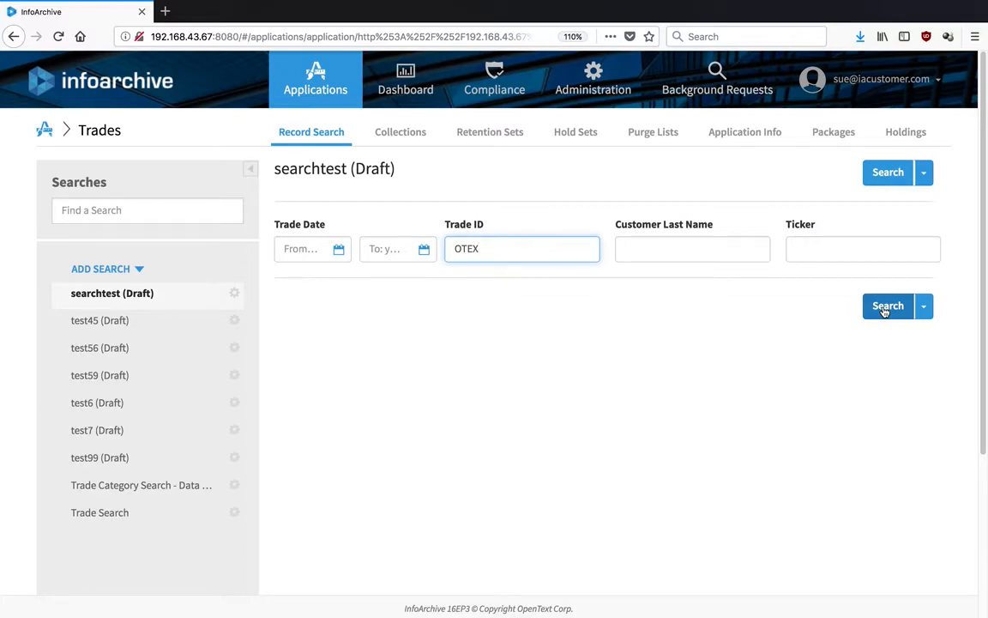
Run searchtest for Trade ID OTEX, find no matching records, and return to the Trades searches list.
click(884, 307)
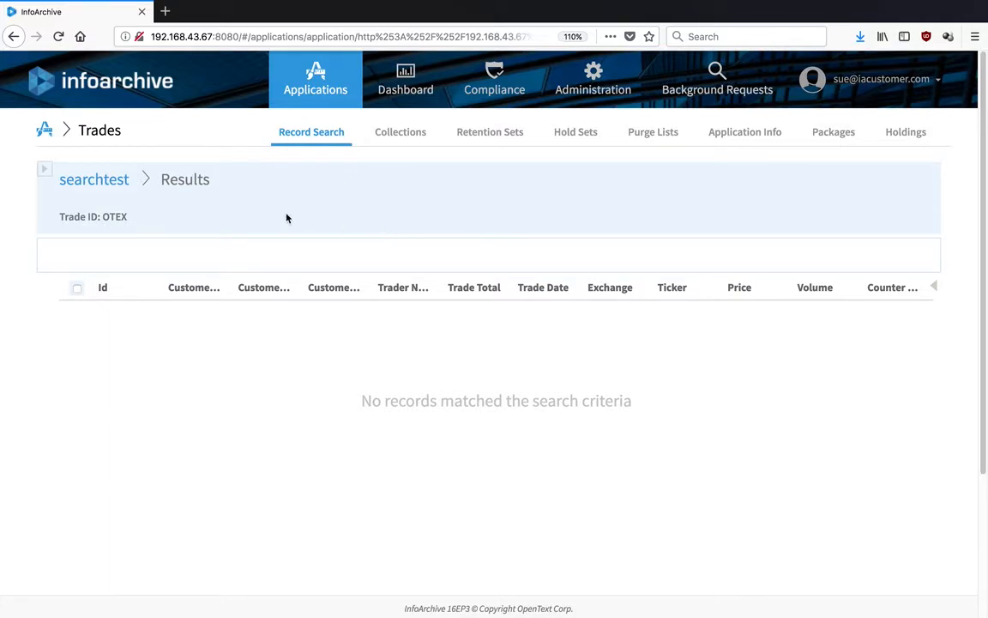
click(105, 178)
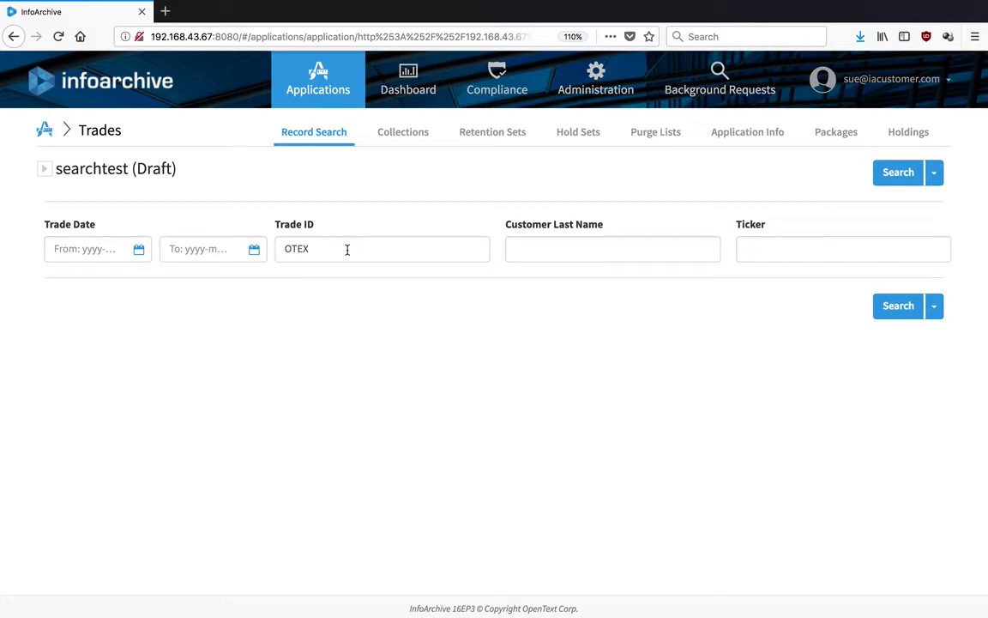
key(BackSpace)
key(BackSpace)
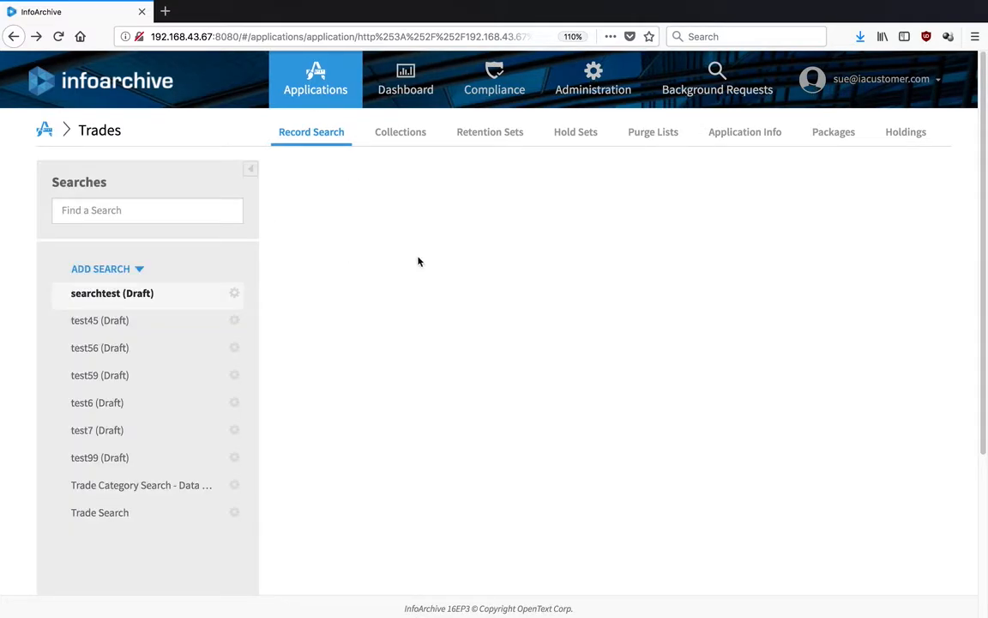
Open searchtest (Draft) and search for Ticker OTEX, returning 313 Trades records.
click(200, 294)
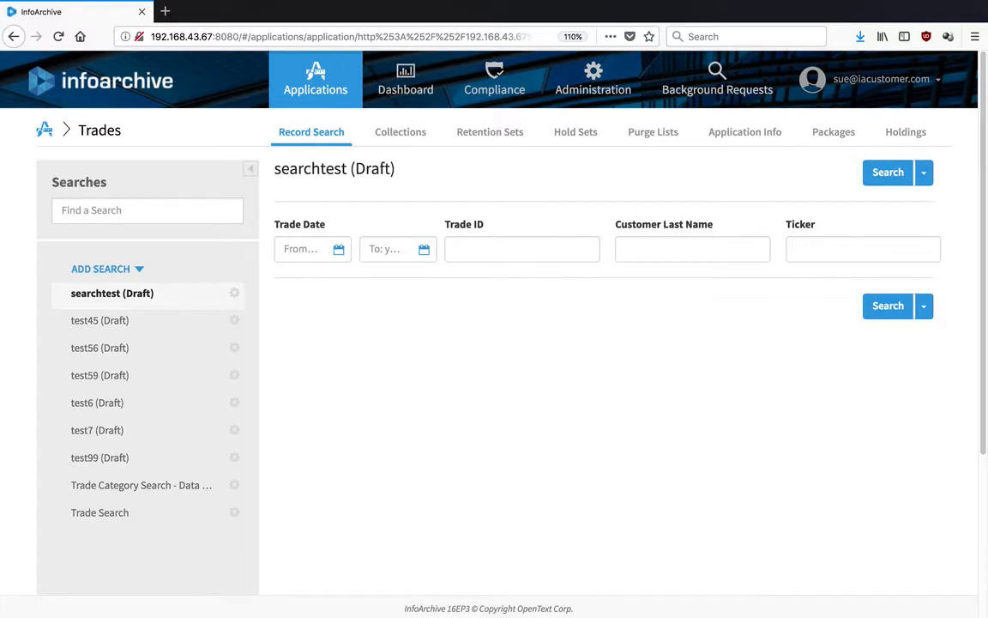
click(894, 253)
text(OTEX)
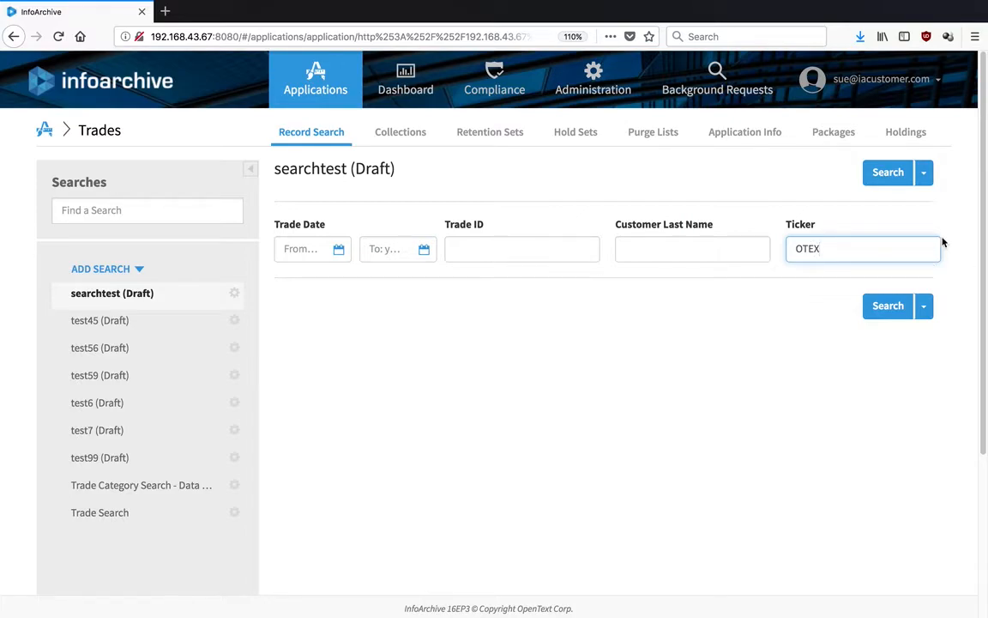
click(884, 304)
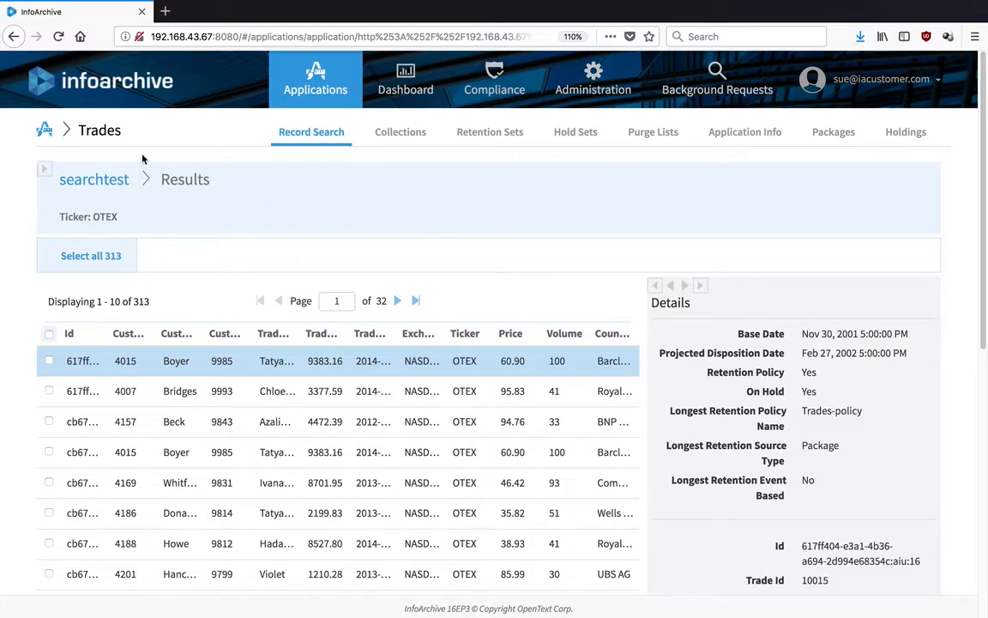
After reviewing the 313 OTEX results, return to the searchtest search form.
click(107, 179)
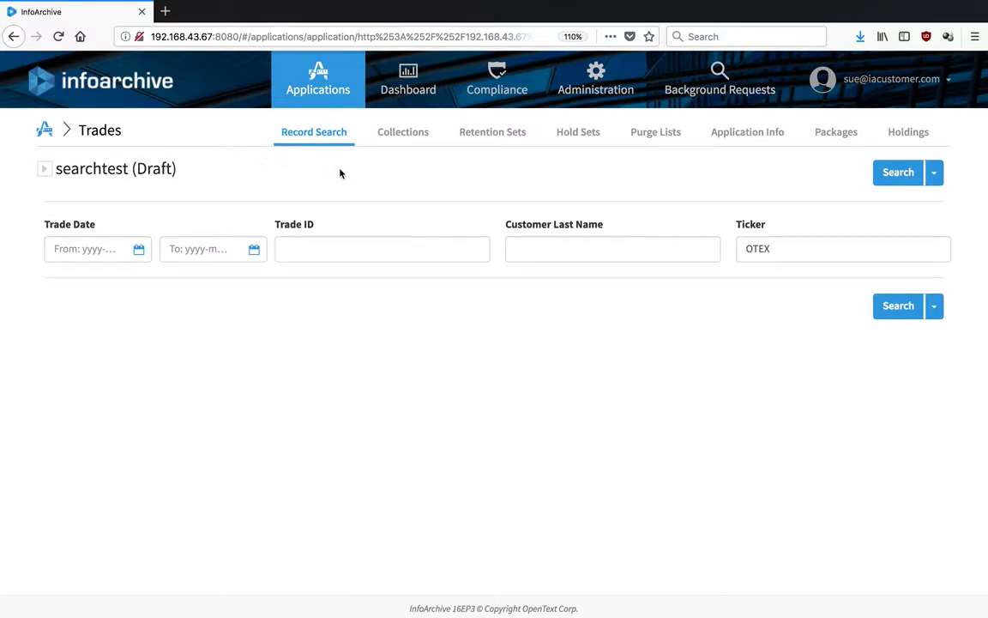
From the Searches panel, open the searchtest (Draft) search in edit mode via its gear menu.
click(44, 170)
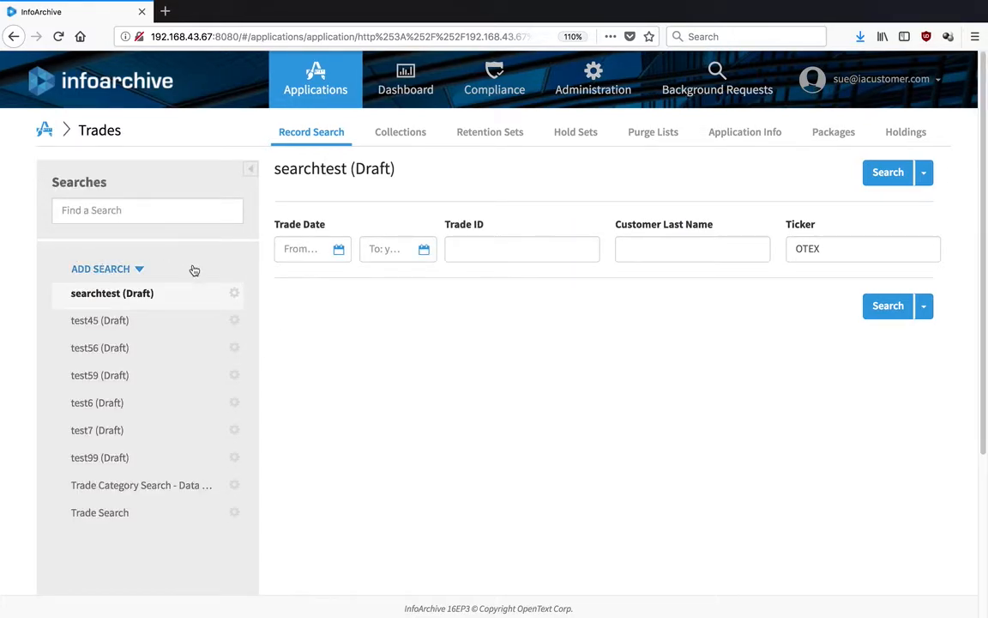
click(229, 296)
click(232, 296)
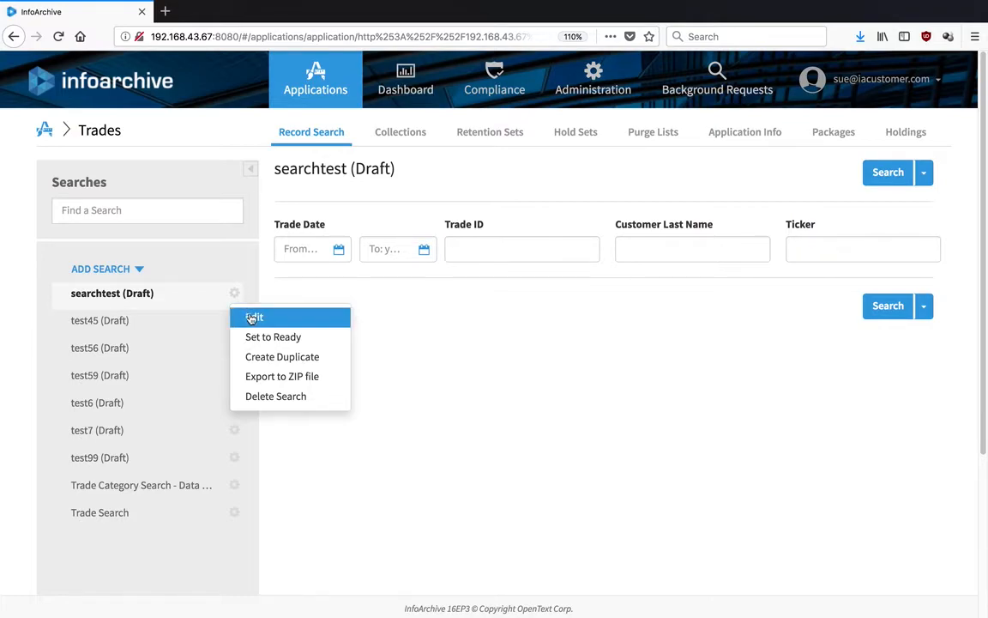
click(255, 318)
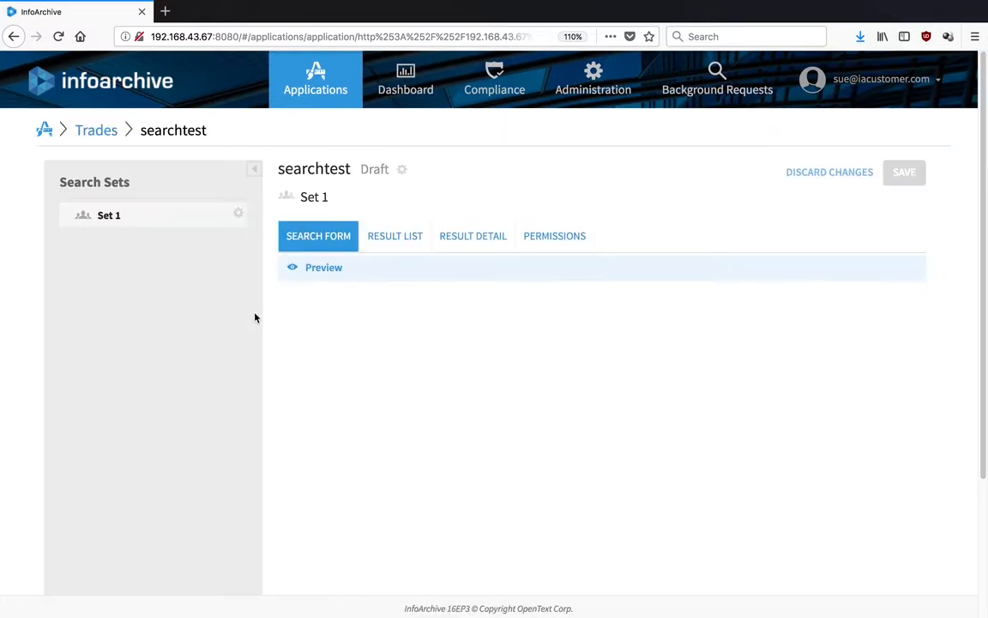
Pick searchtest's result detail fields from the schema, listing Id through Price, then save the search.
click(494, 245)
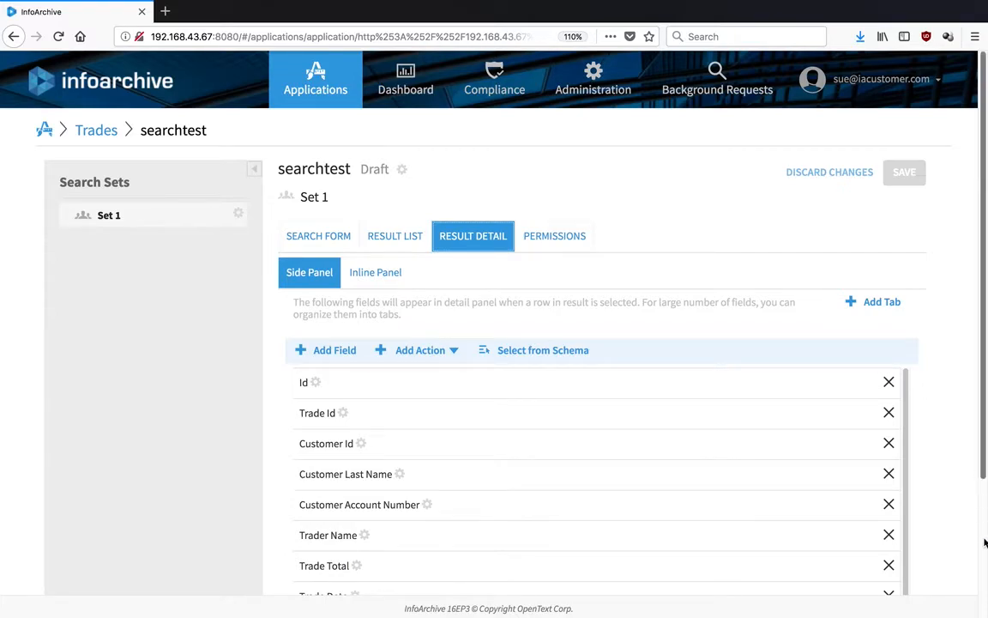
scroll(985, 542, down, 3)
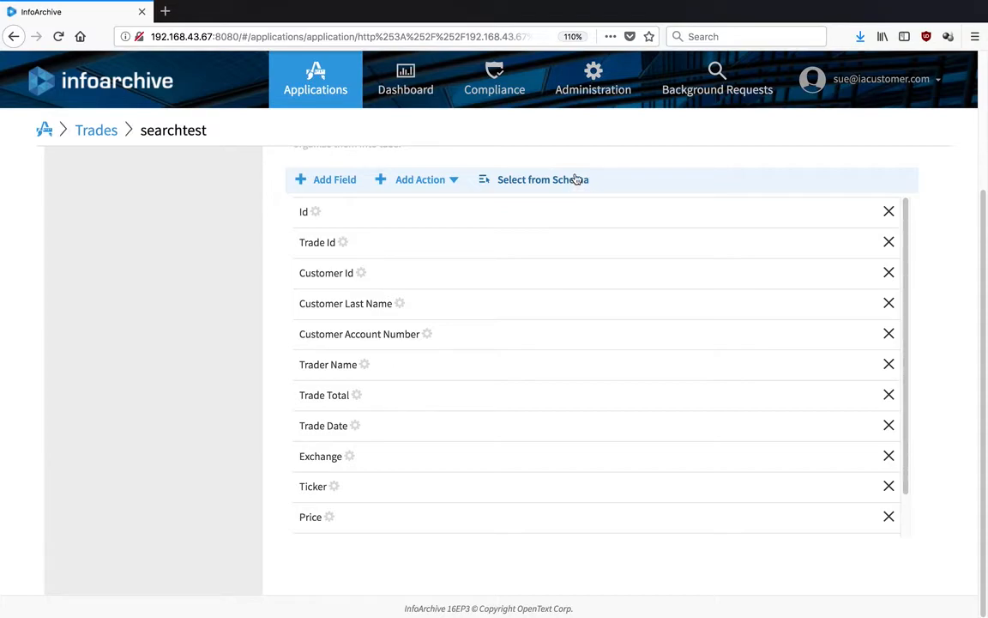
click(483, 180)
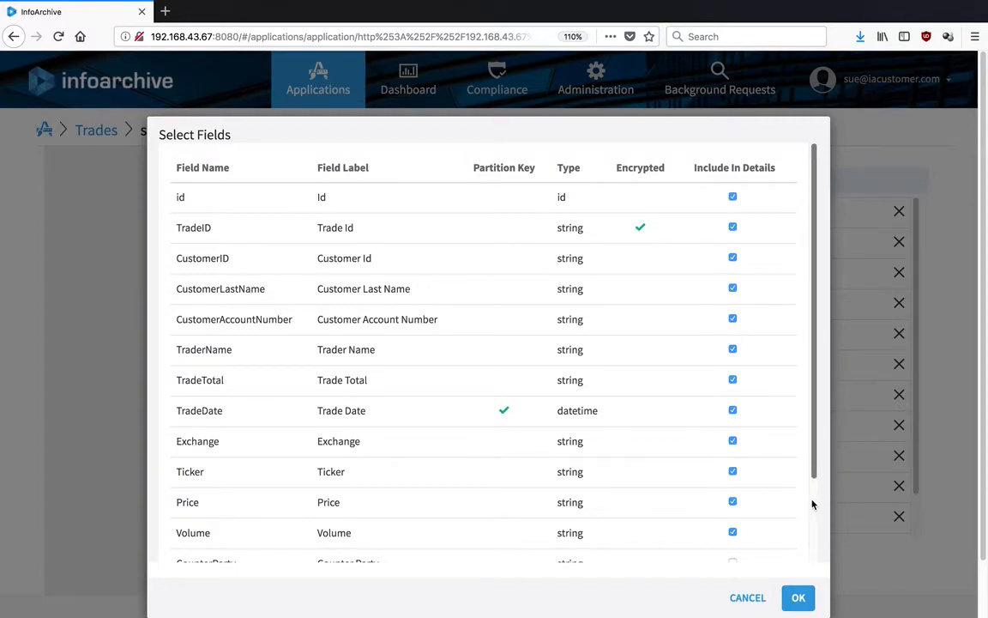
scroll(813, 505, down, 2)
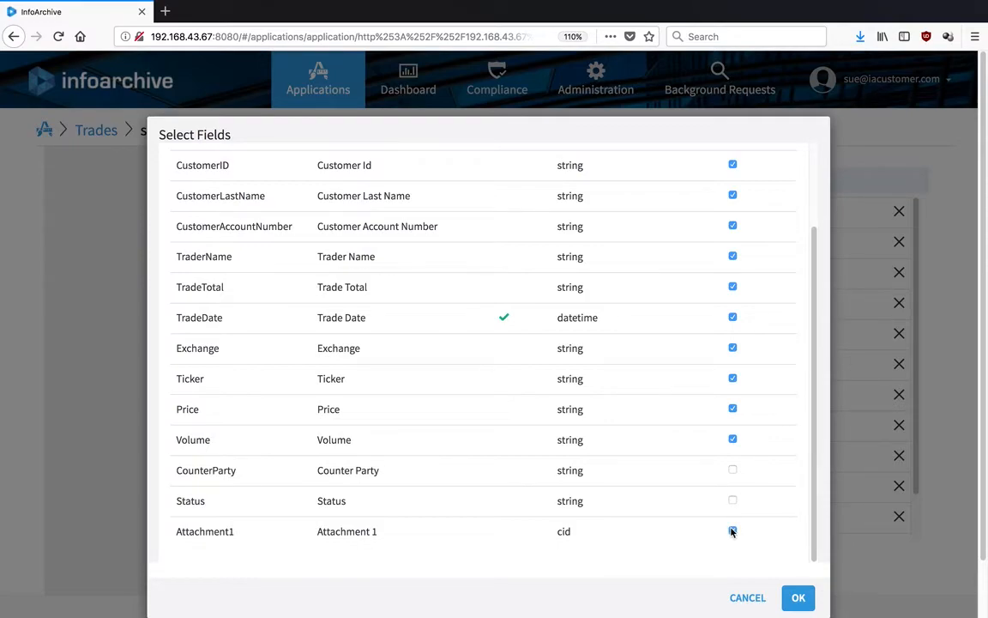
click(796, 600)
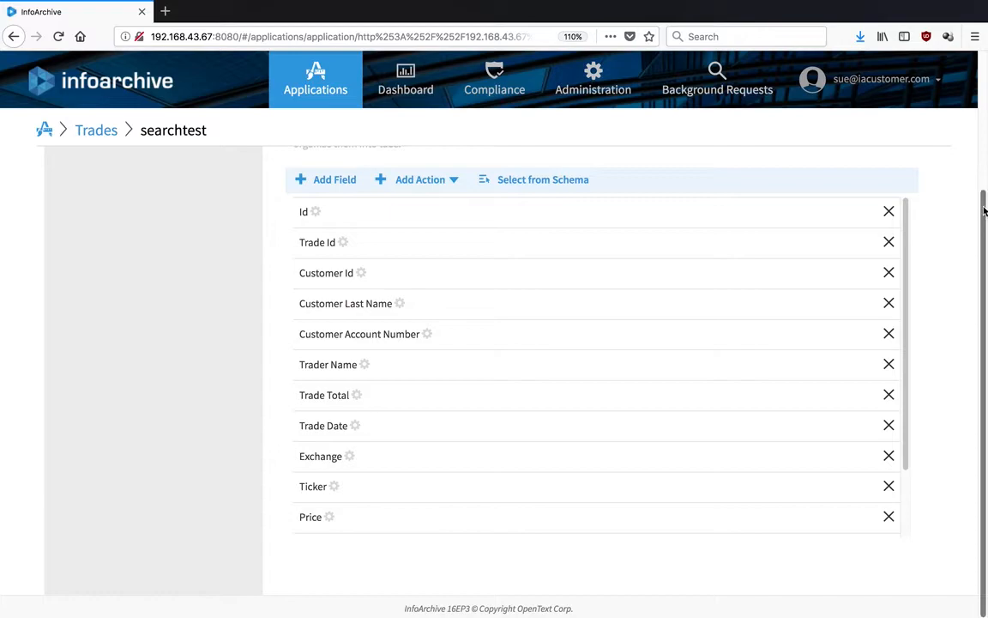
scroll(979, 151, up, 3)
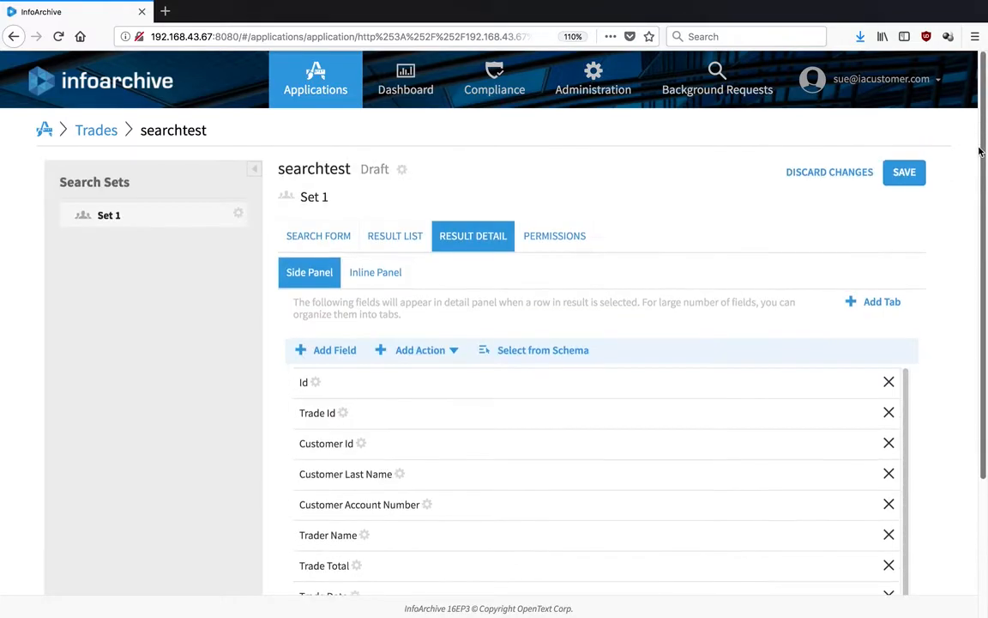
click(902, 180)
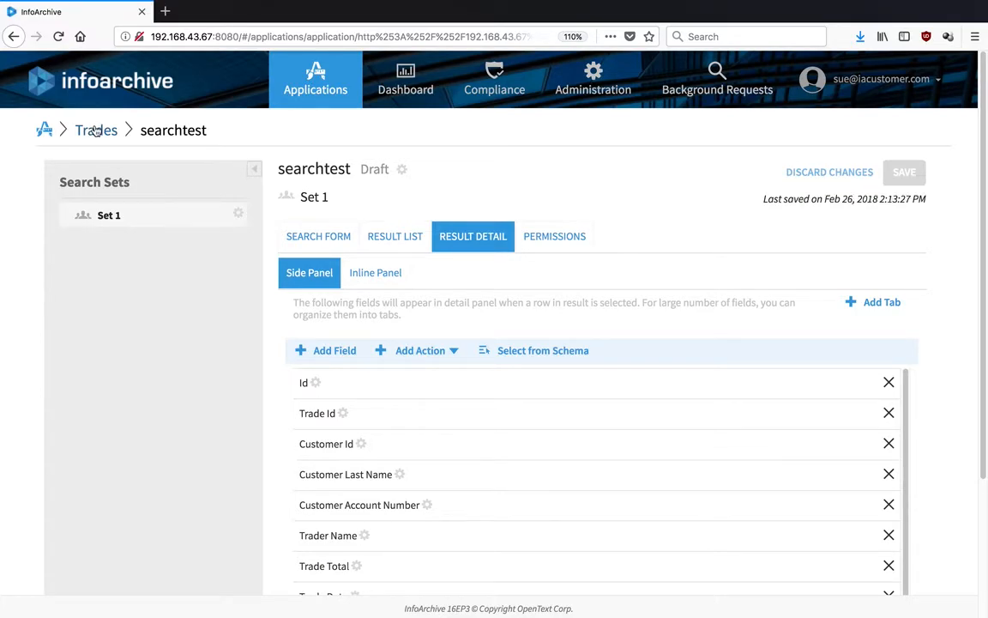
Go back to the Trades Record Search page showing the empty searchtest (Draft) form.
click(97, 130)
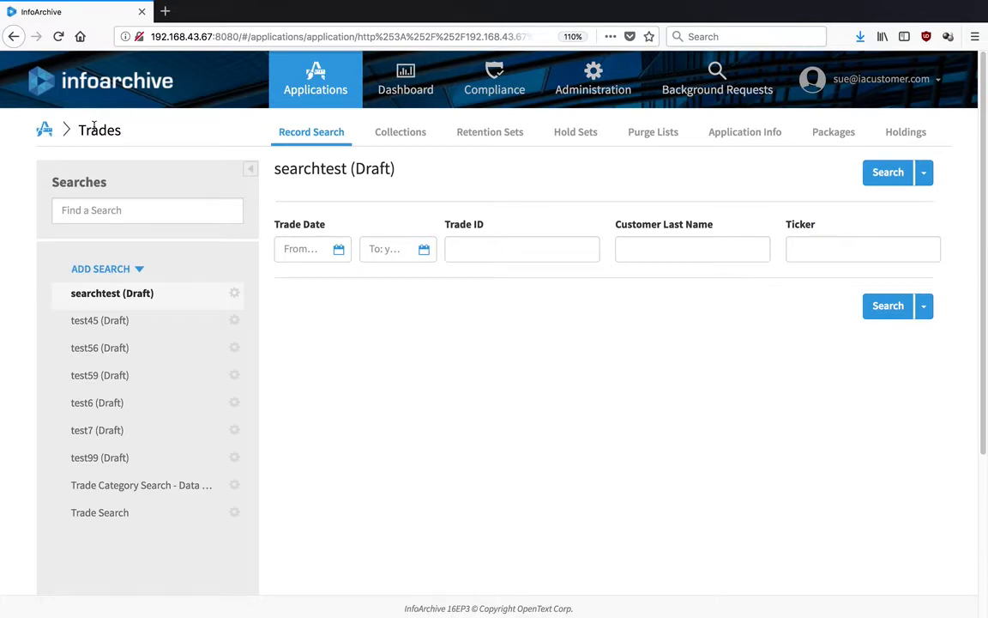
drag(92, 128, 111, 139)
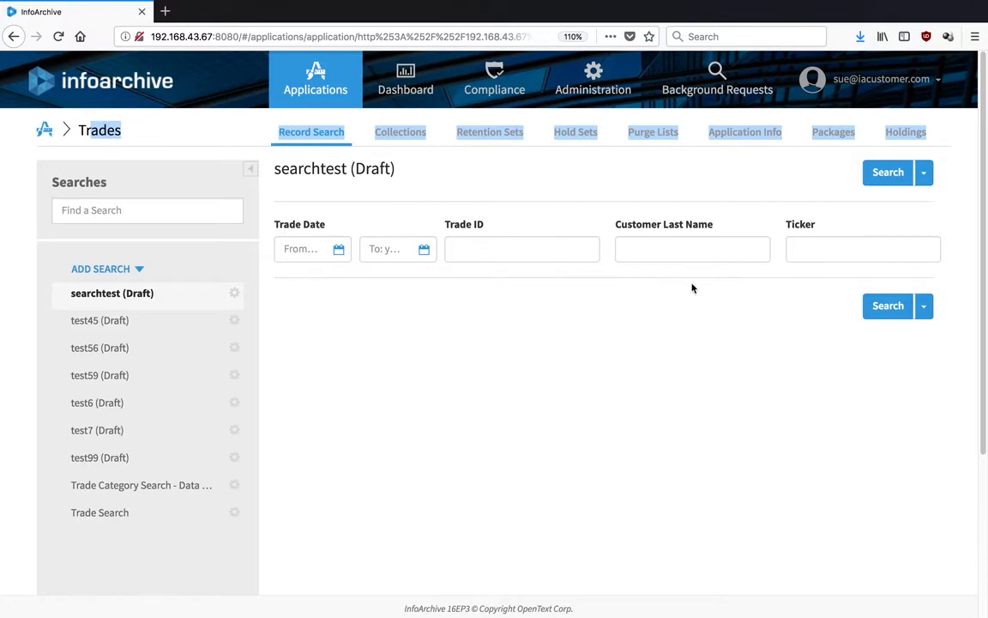
Enter OTEX in the Ticker field of the searchtest form.
click(816, 246)
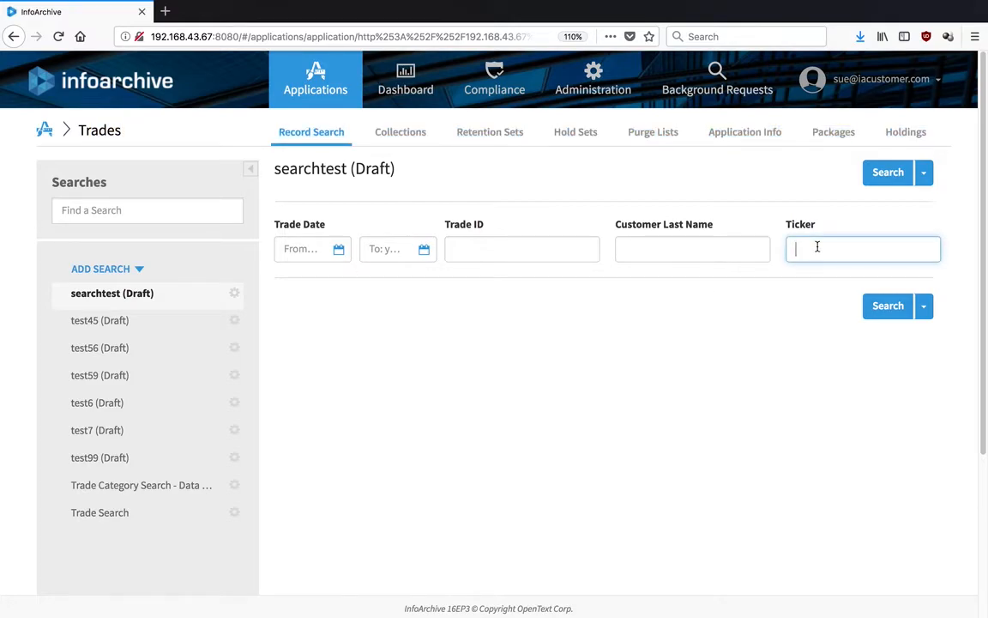
text(OTEX)
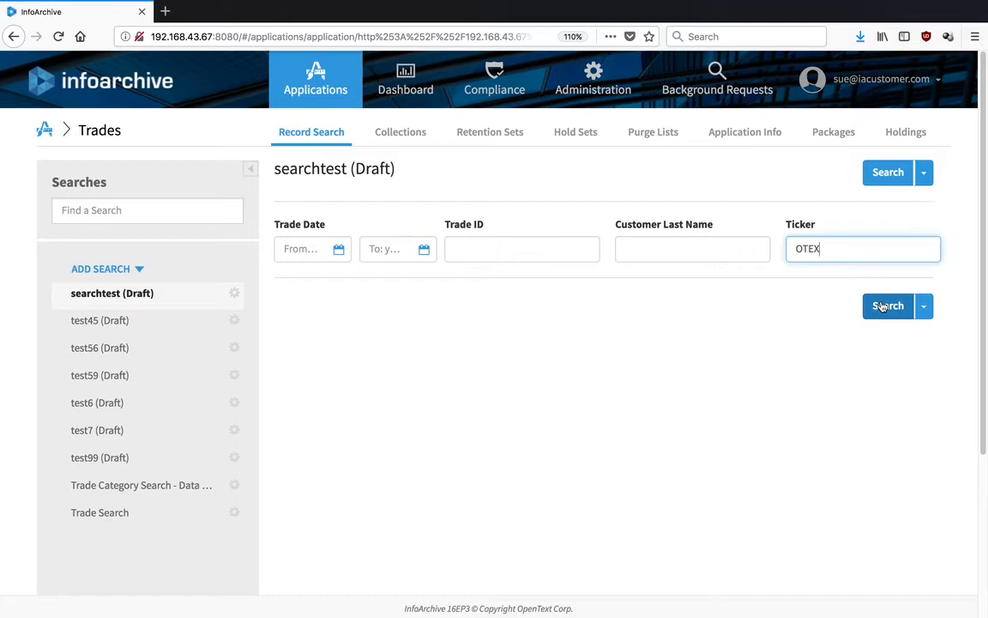
Run the OTEX search and collapse the Details panel to show 313 trades full-width.
click(883, 307)
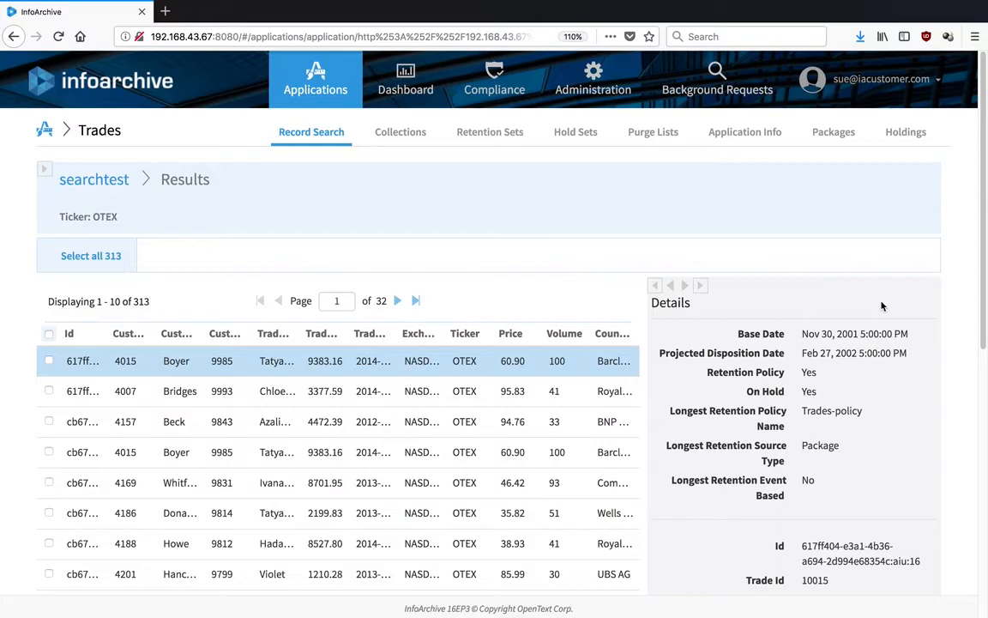
click(698, 286)
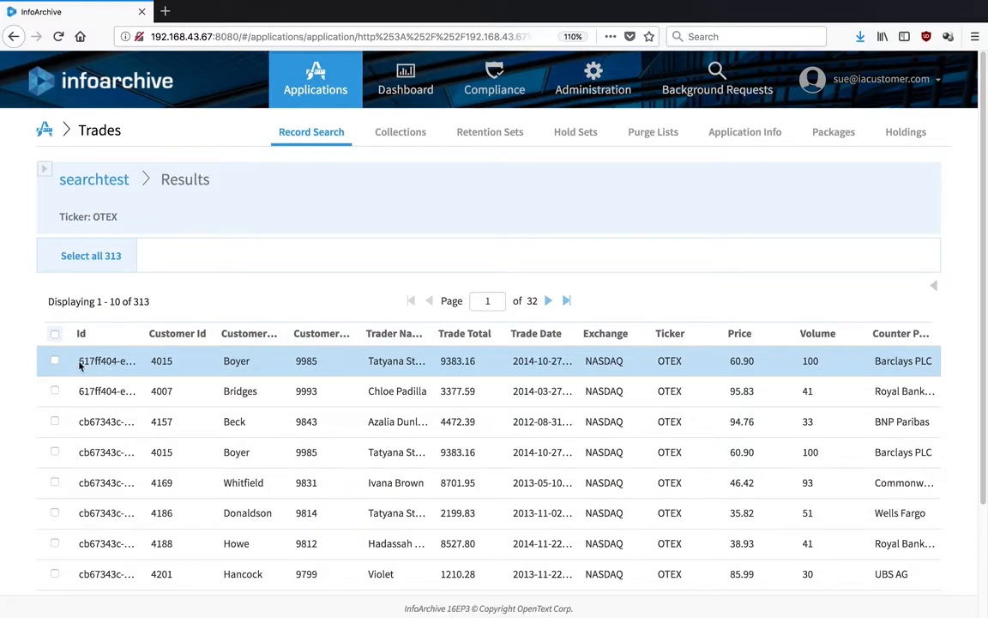
Tick the first OTEX trade, then return to the searchtest form with OTEX still entered.
click(53, 362)
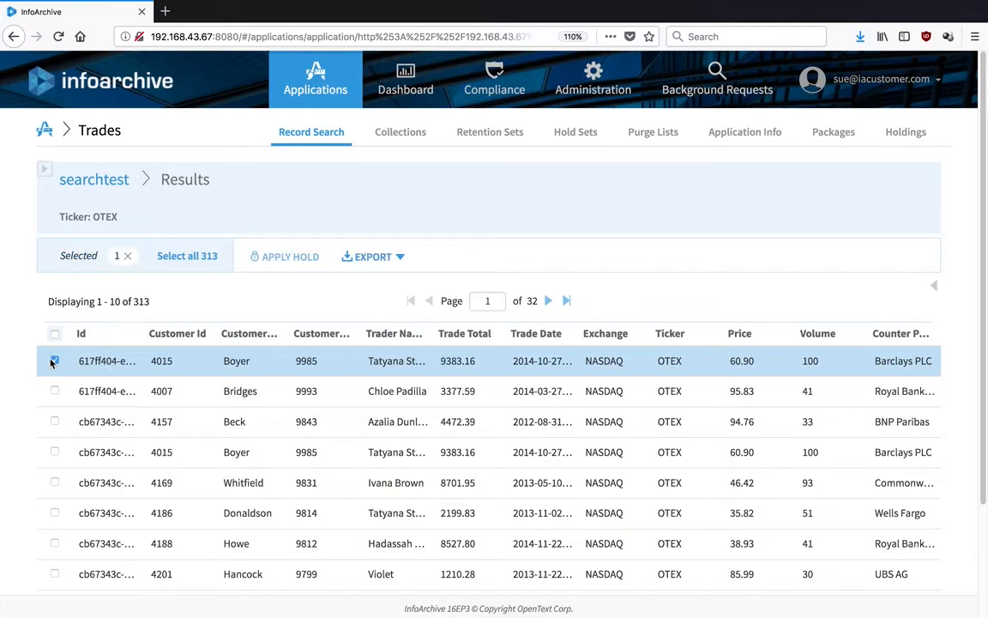
click(114, 181)
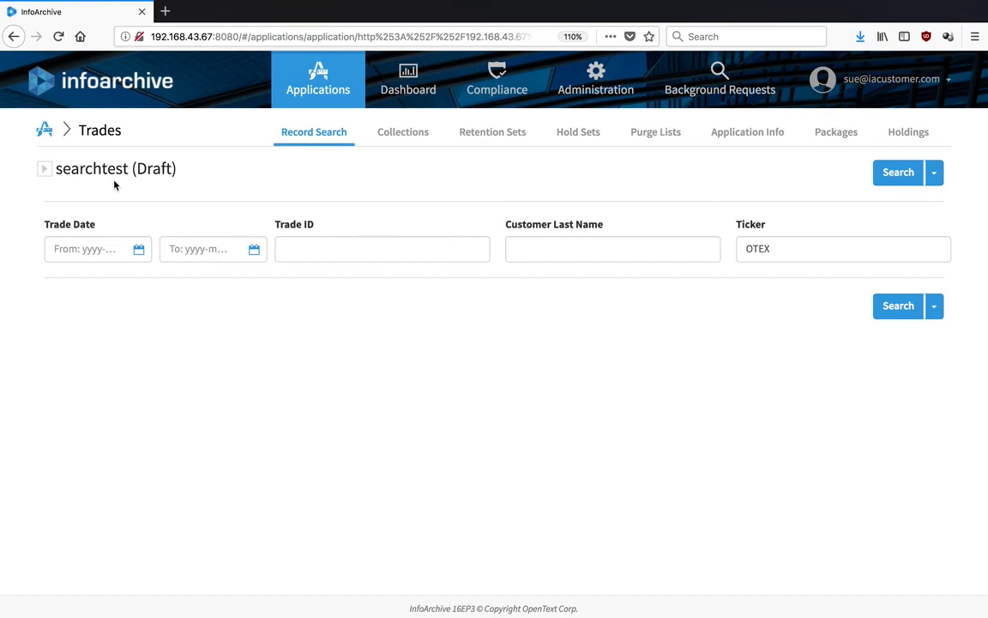
Rerun searchtest for ticker OTEX, again listing 313 trades across 32 pages.
right_click(114, 185)
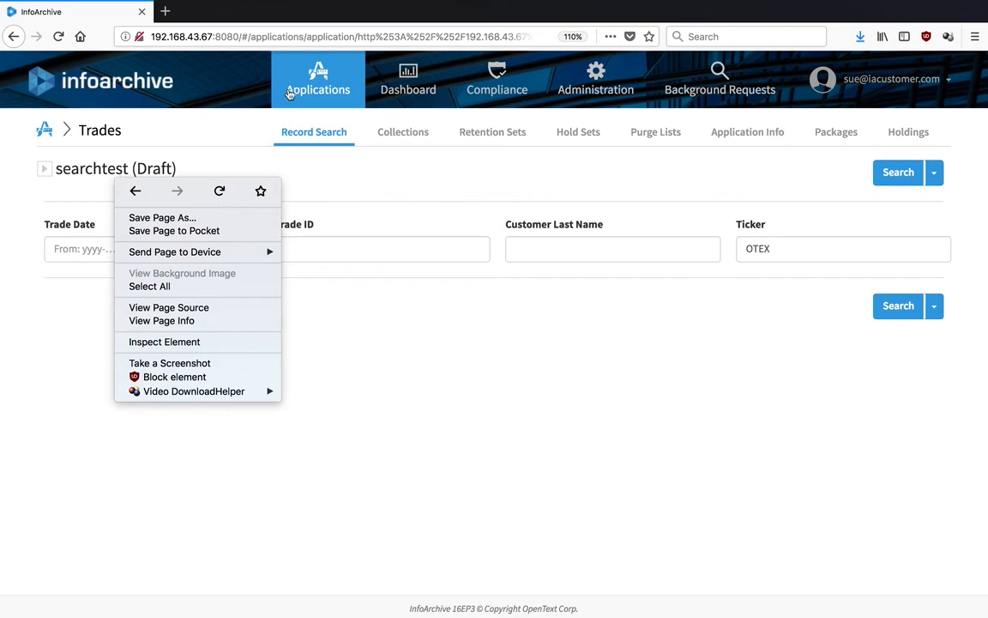
click(456, 361)
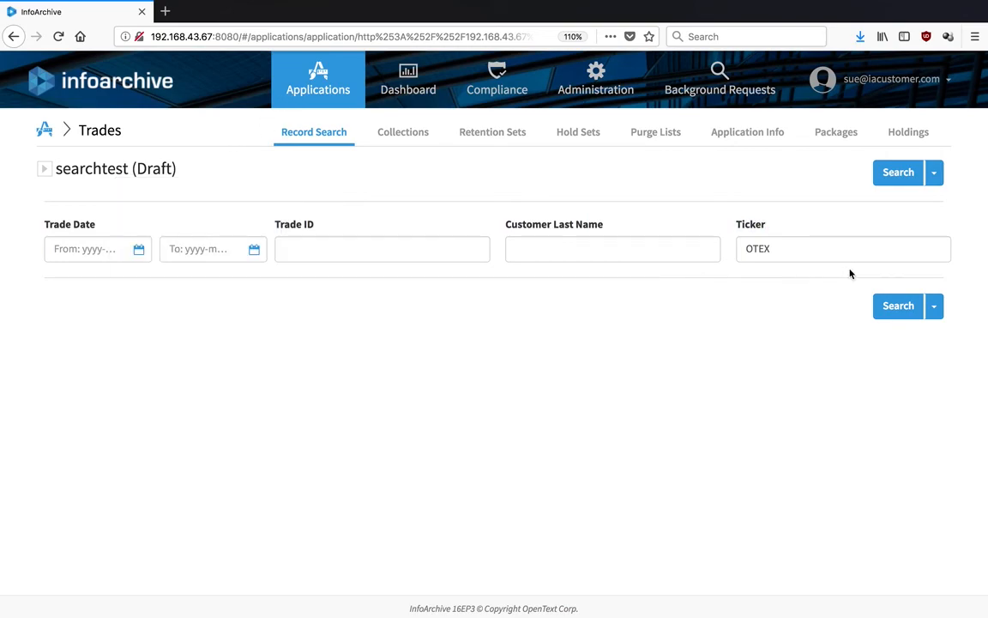
click(890, 305)
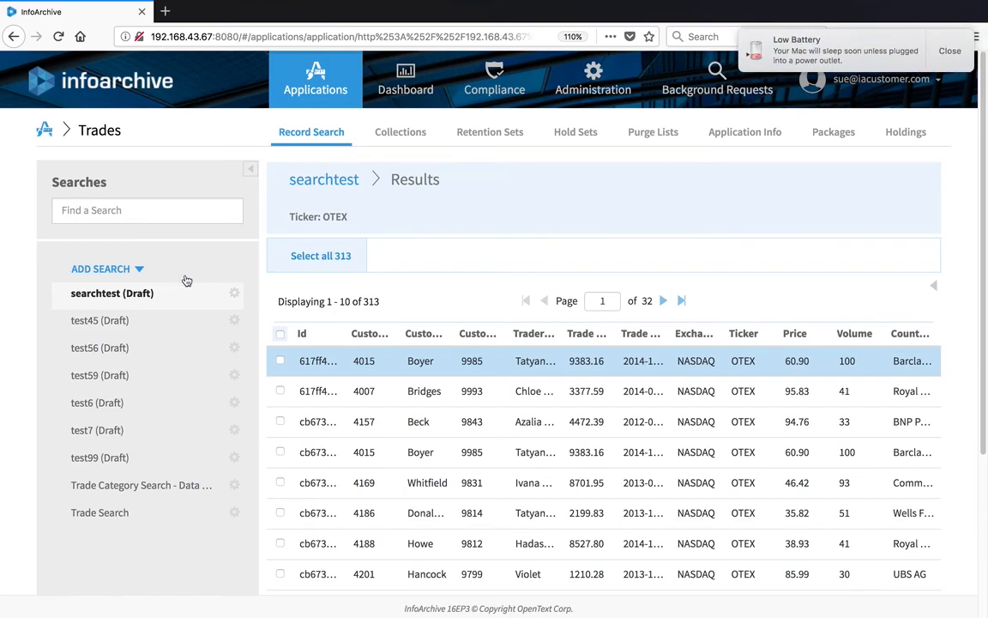
Reopen the searchtest (Draft) search form and bring up its gear action menu.
click(228, 293)
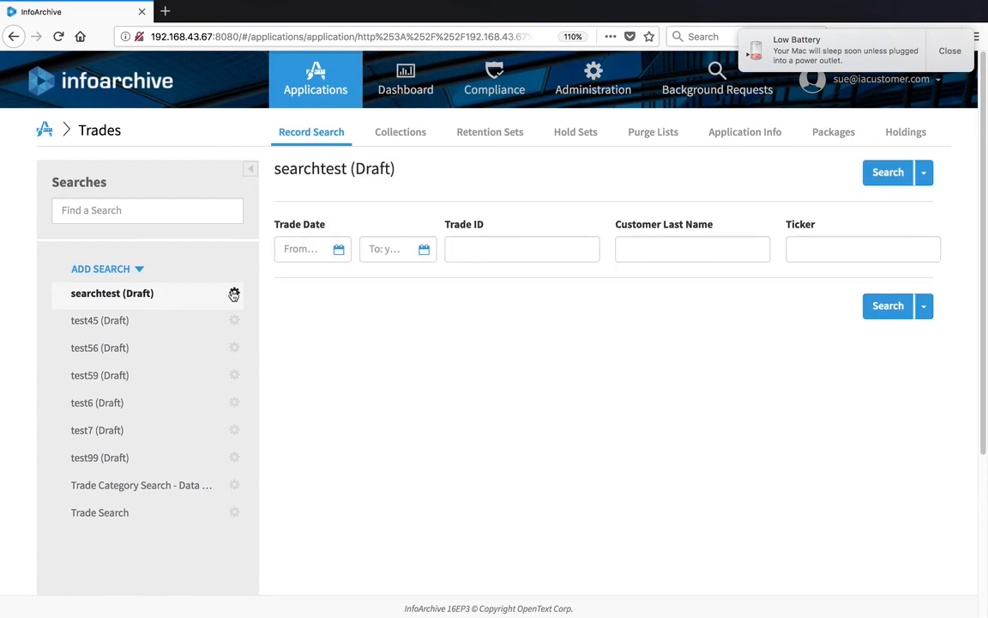
click(234, 295)
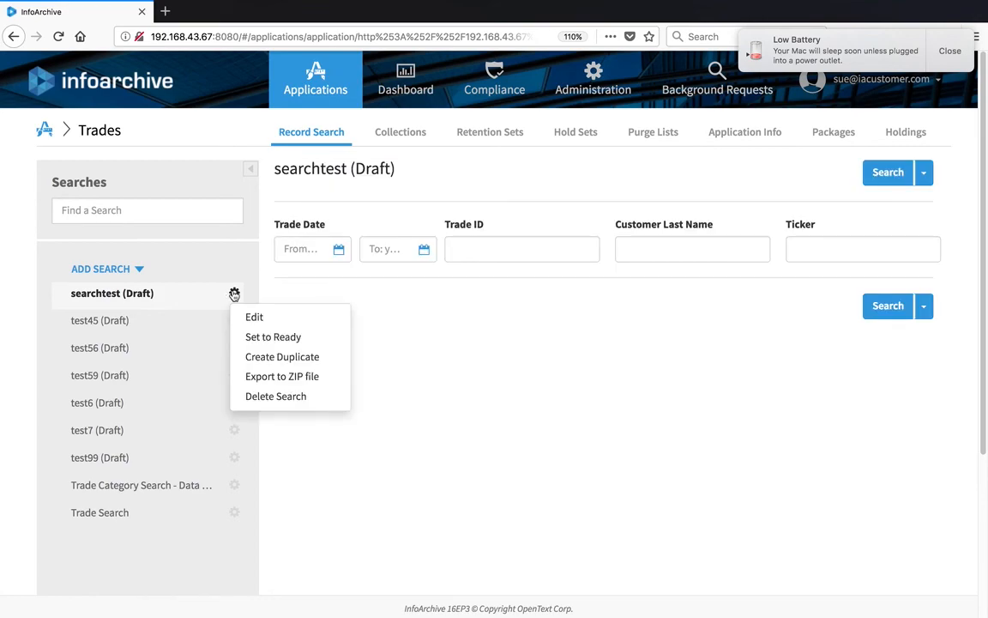
Set the searchtest search to Ready, removing its Draft label, then open the user menu.
click(263, 338)
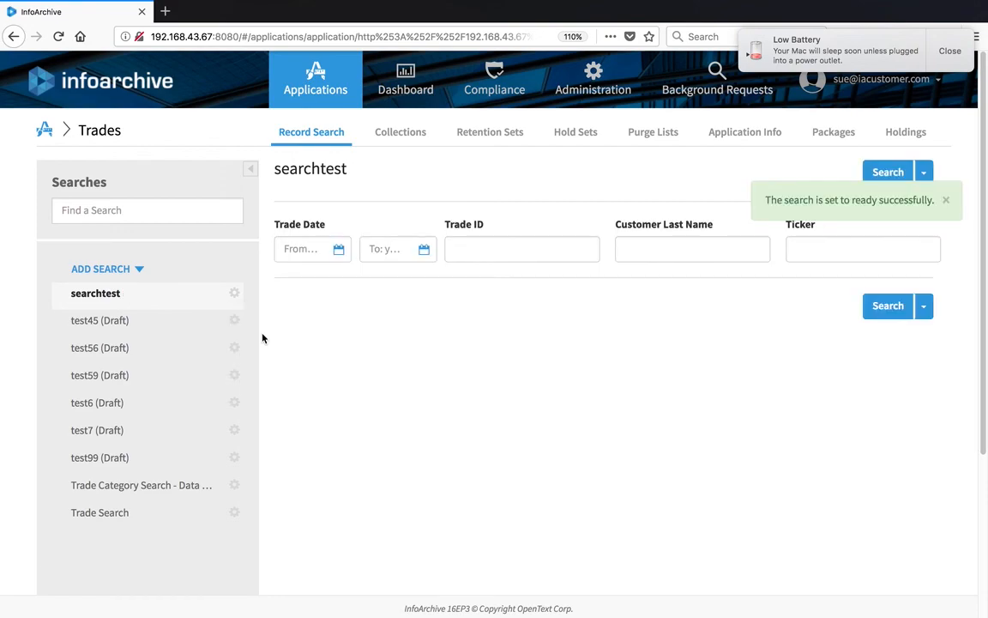
click(386, 249)
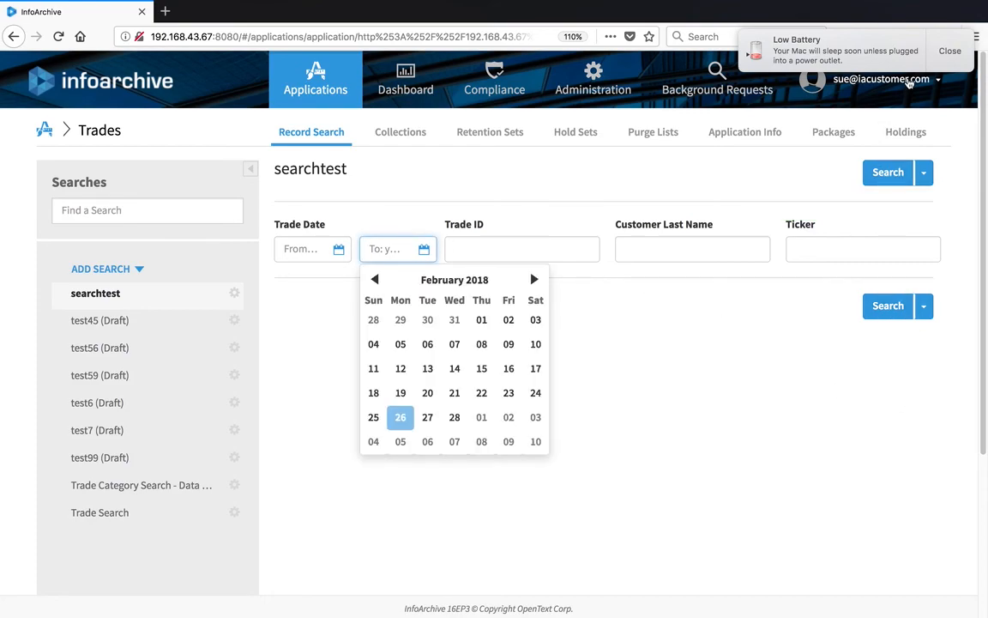
click(910, 80)
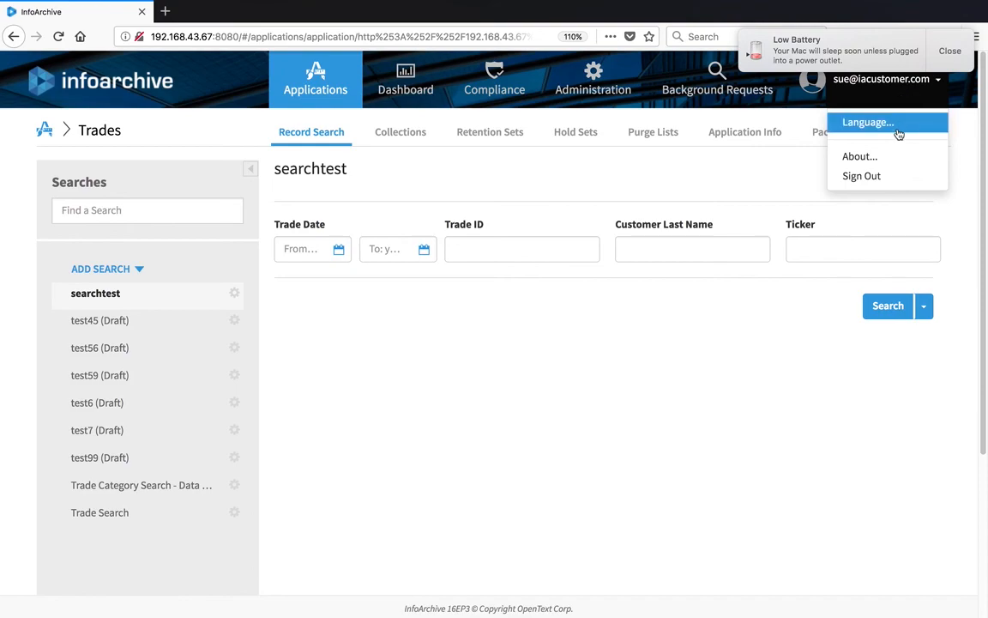
Sign out and sign back in with the other user's e-mail and password.
click(887, 176)
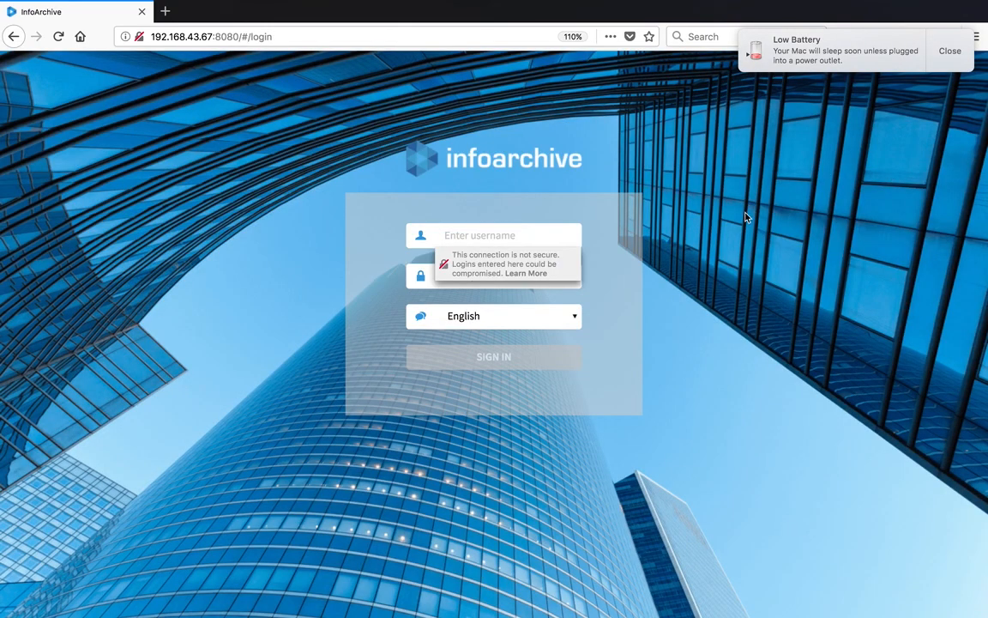
key(Tab)
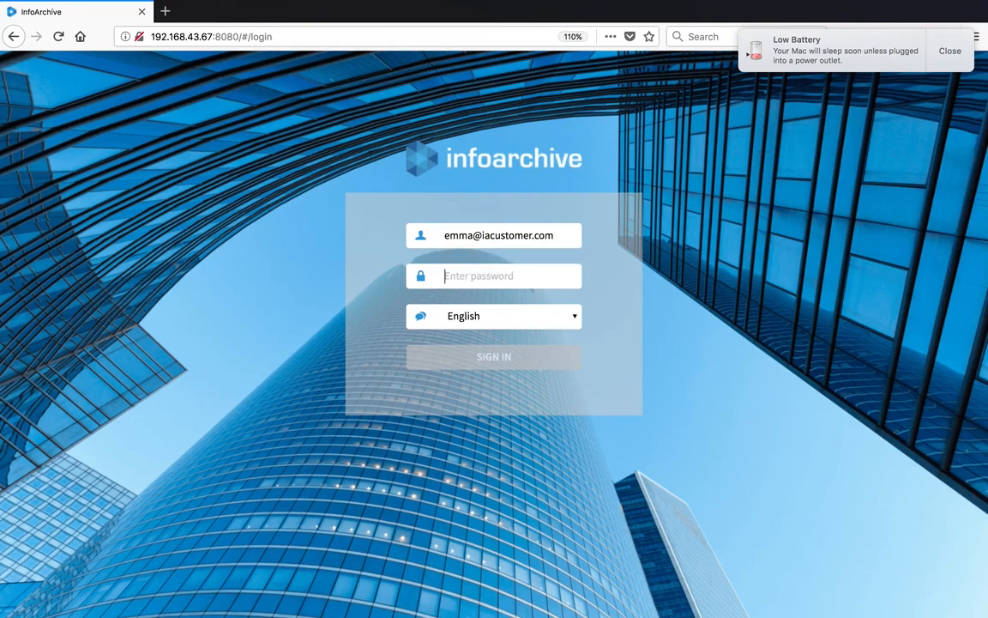
text(password)
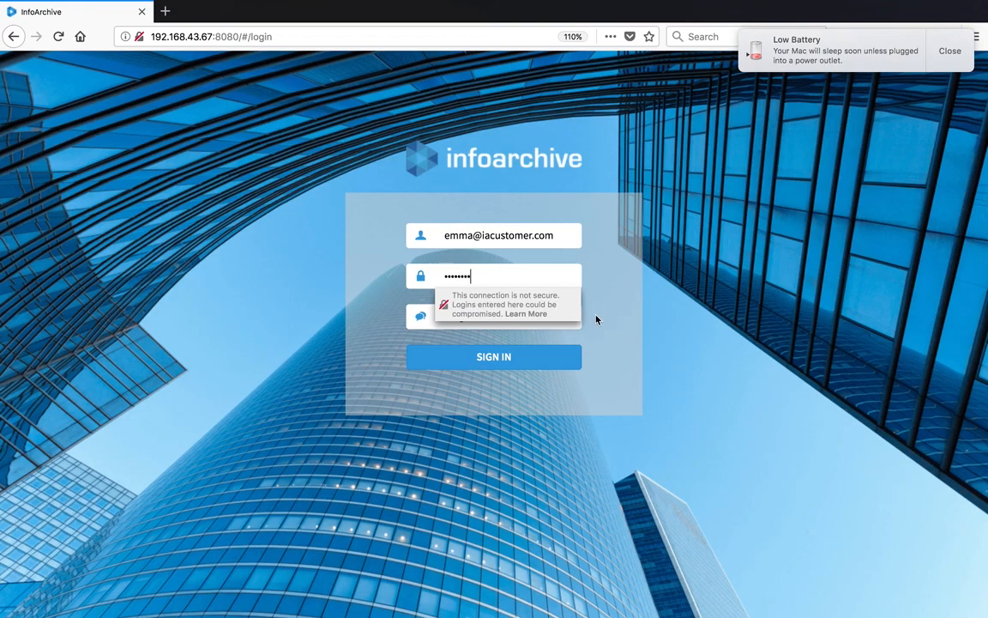
click(547, 354)
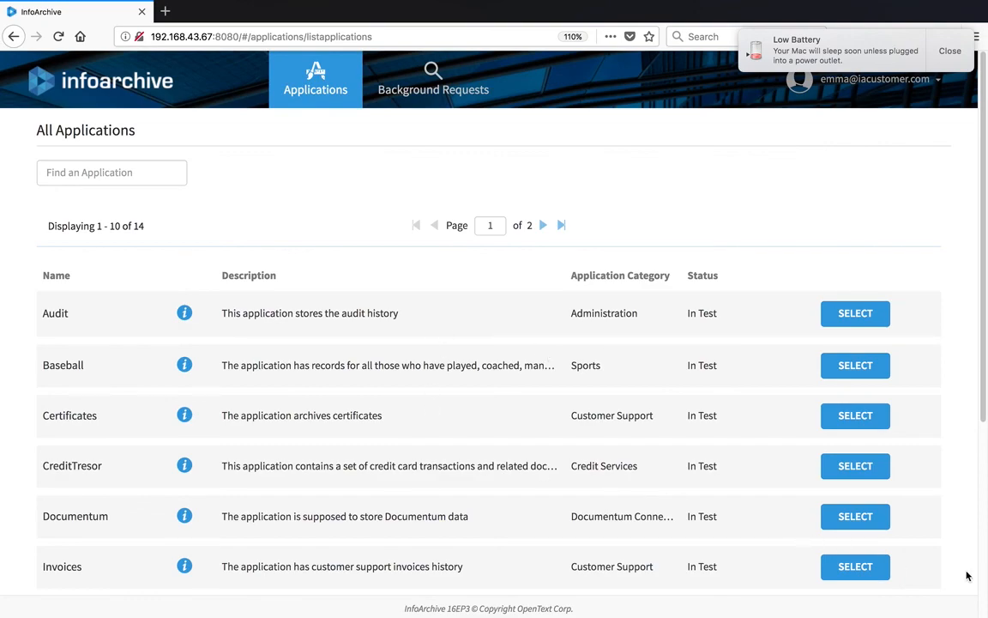
Open the Trades application, confirm searchtest is in its Searches list, then return to the presentation.
scroll(883, 513, down, 5)
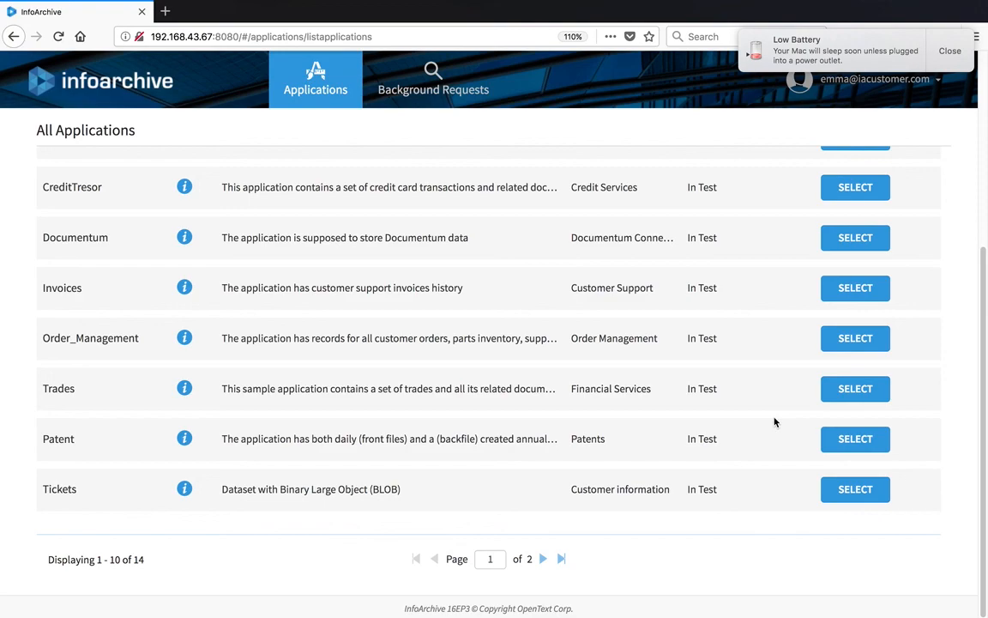
click(845, 391)
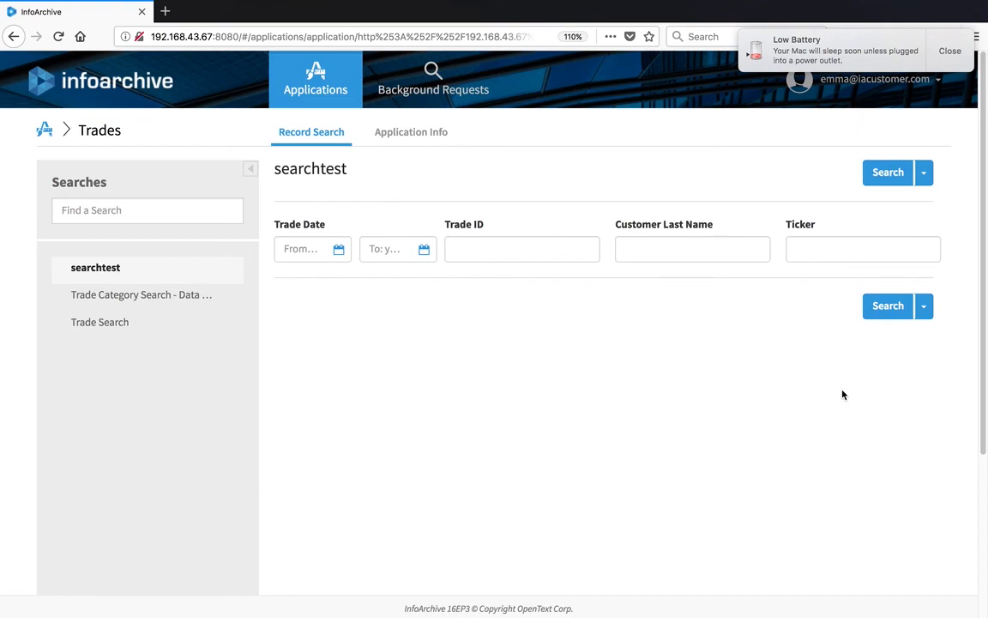
click(172, 292)
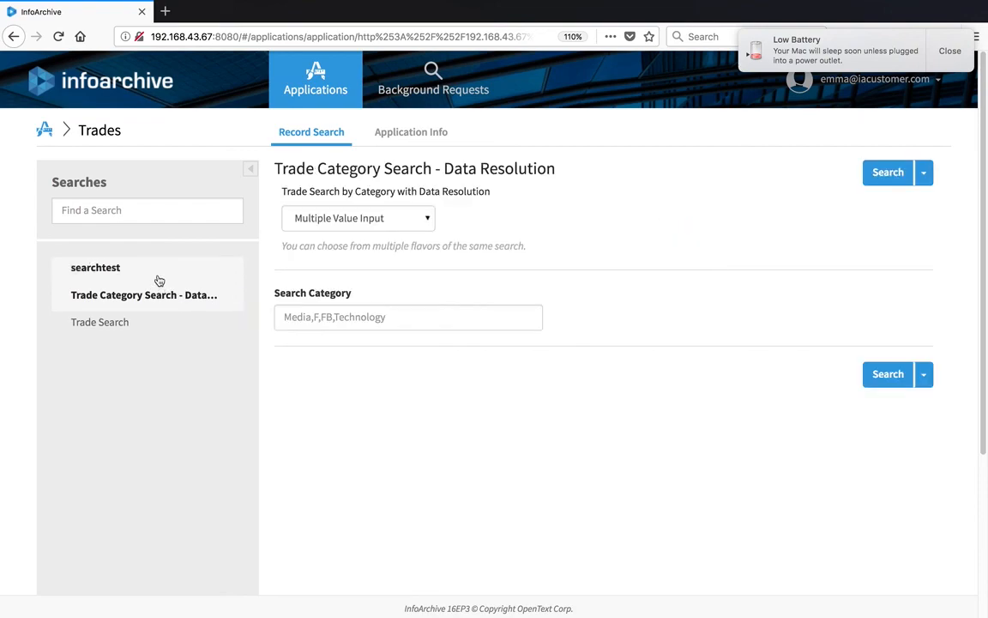
click(162, 275)
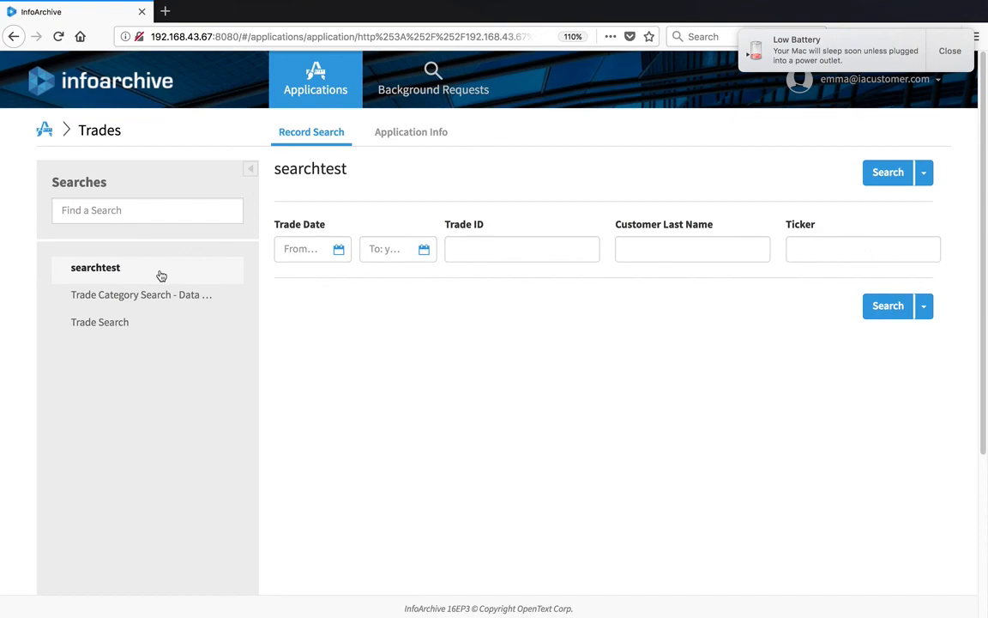
key(super+Tab)
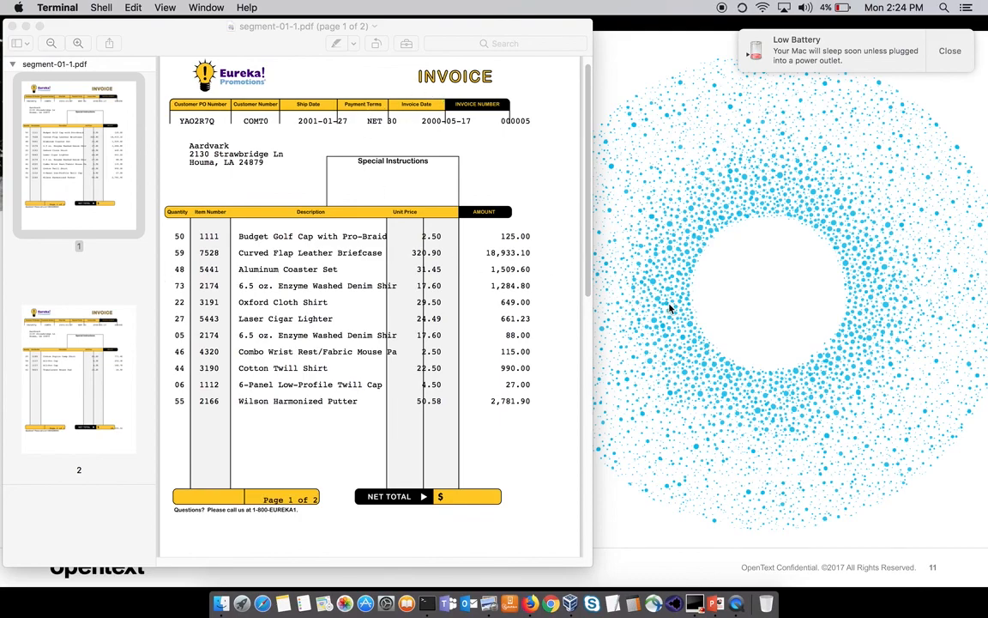
key(super+shift+Tab)
key(super+shift+Tab)
key(super+shift+Tab)
key(super+shift+Tab)
key(super+shift+Tab)
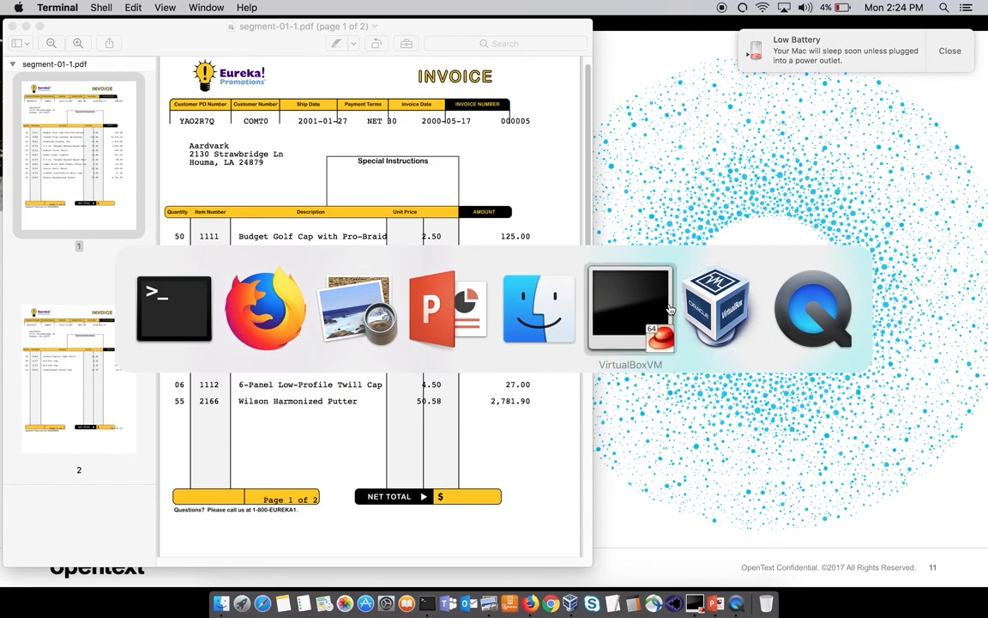